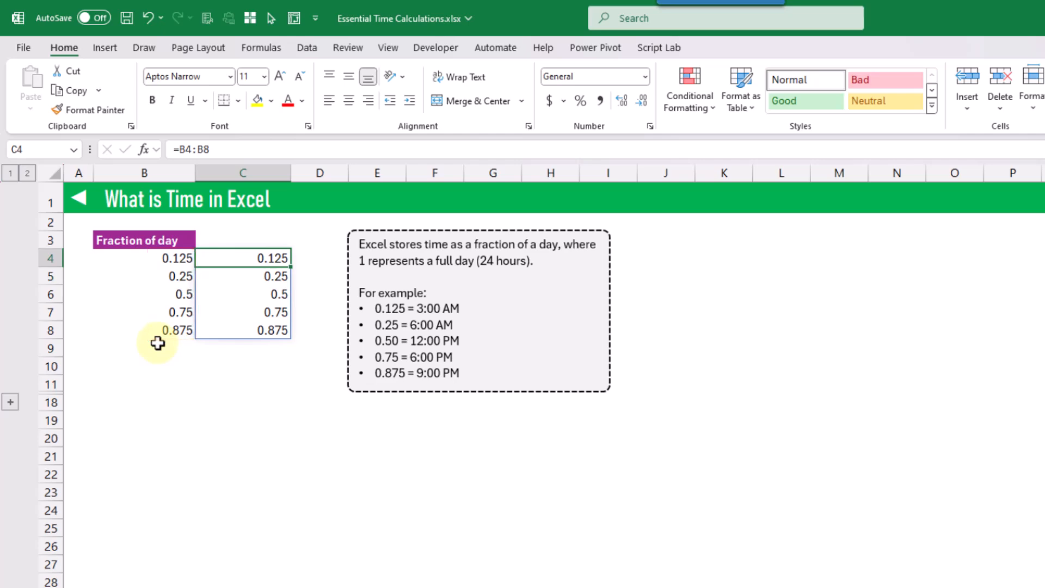
# - Apply the Time number format to the decimal values in C4:C8
pyautogui.moveTo(249, 258); pyautogui.dragTo(248, 330)
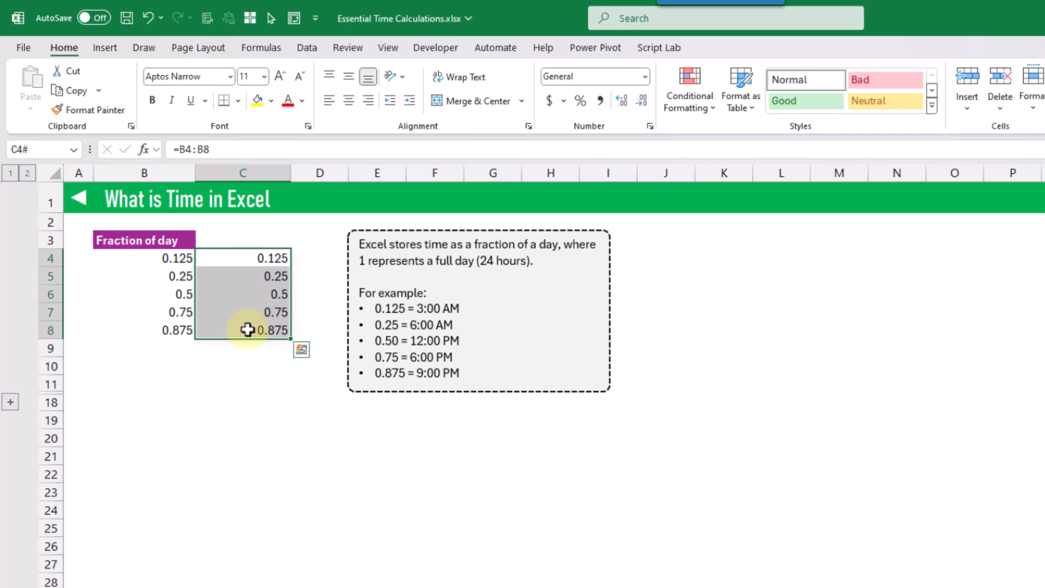
pyautogui.click(63, 49)
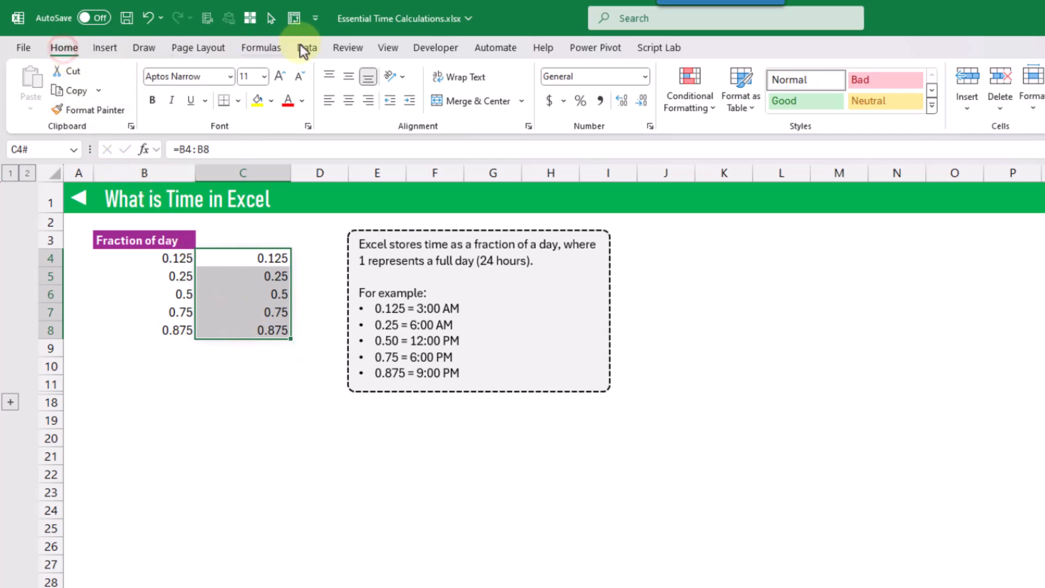
pyautogui.click(643, 79)
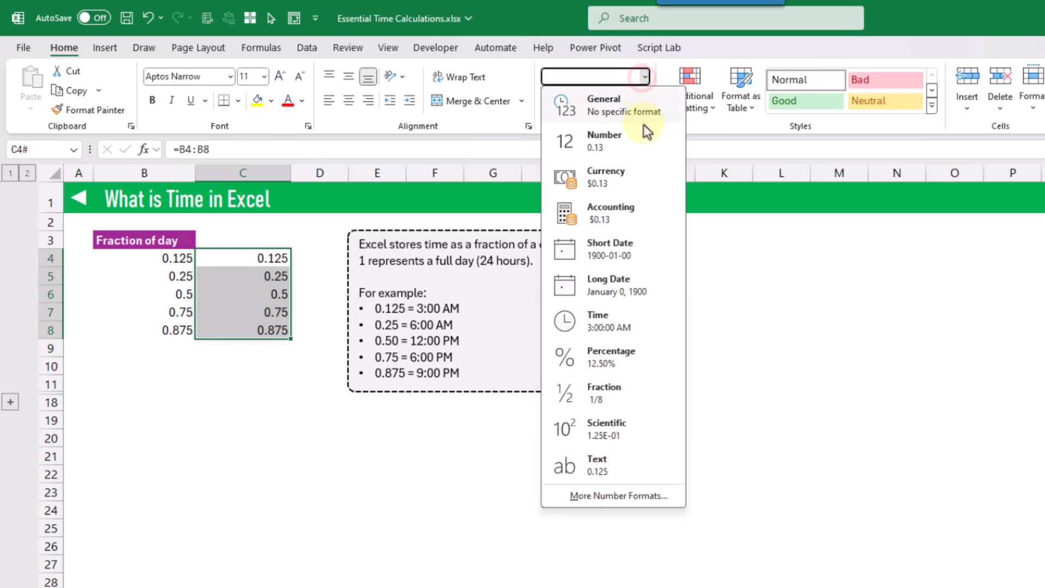
pyautogui.click(621, 327)
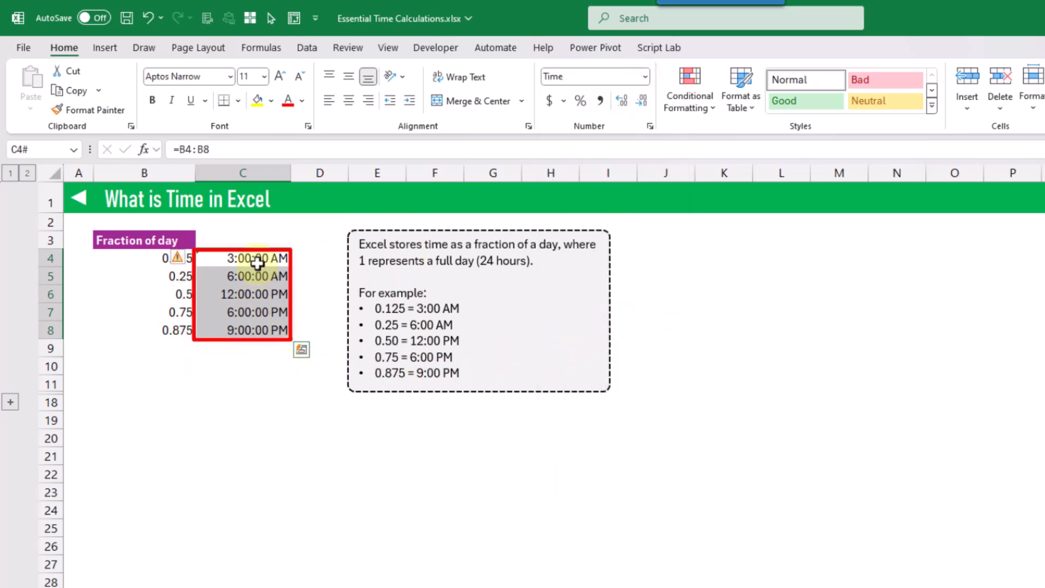
pyautogui.click(268, 311)
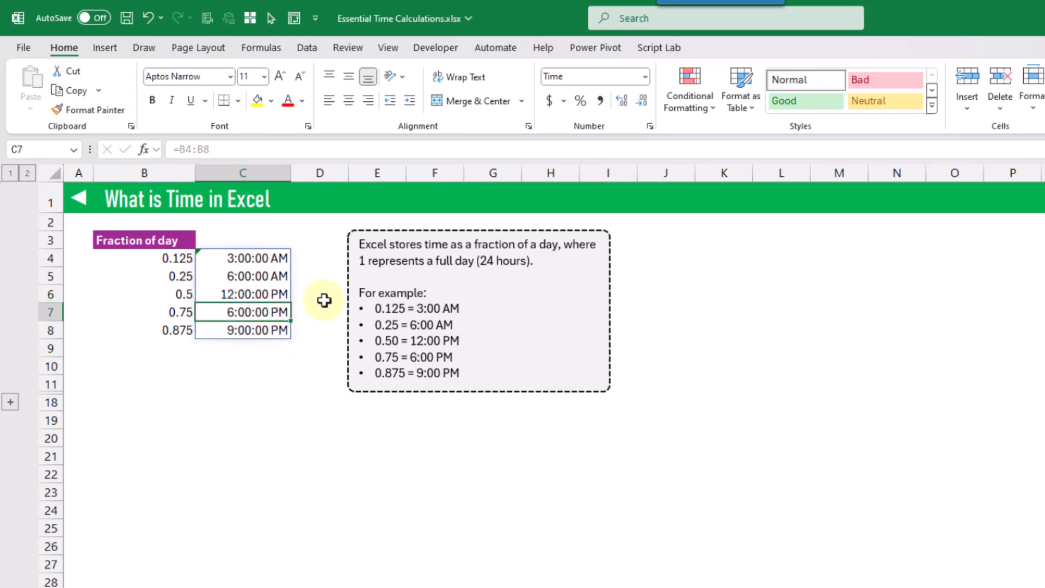
# - Replace the last fraction value in B8 with the formula =1/24 and check its time equivalent in C8
pyautogui.click(177, 330)
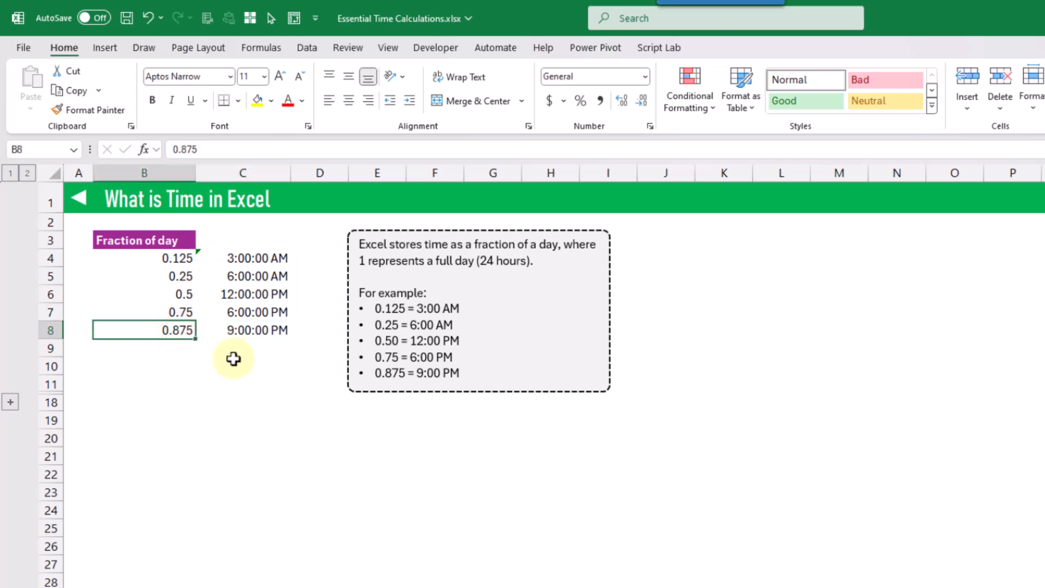
pyautogui.write('=')
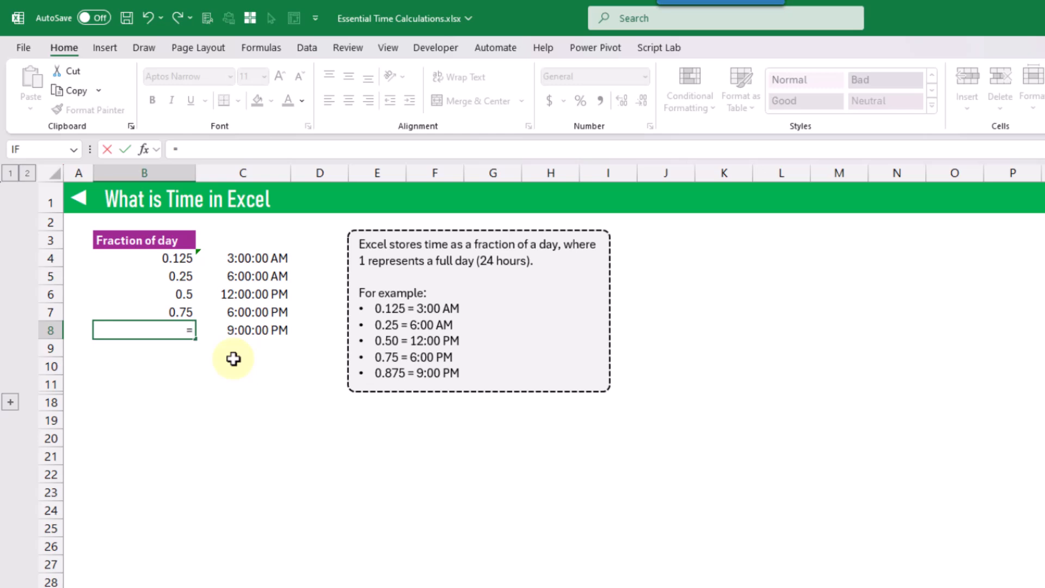
pyautogui.write('1/24')
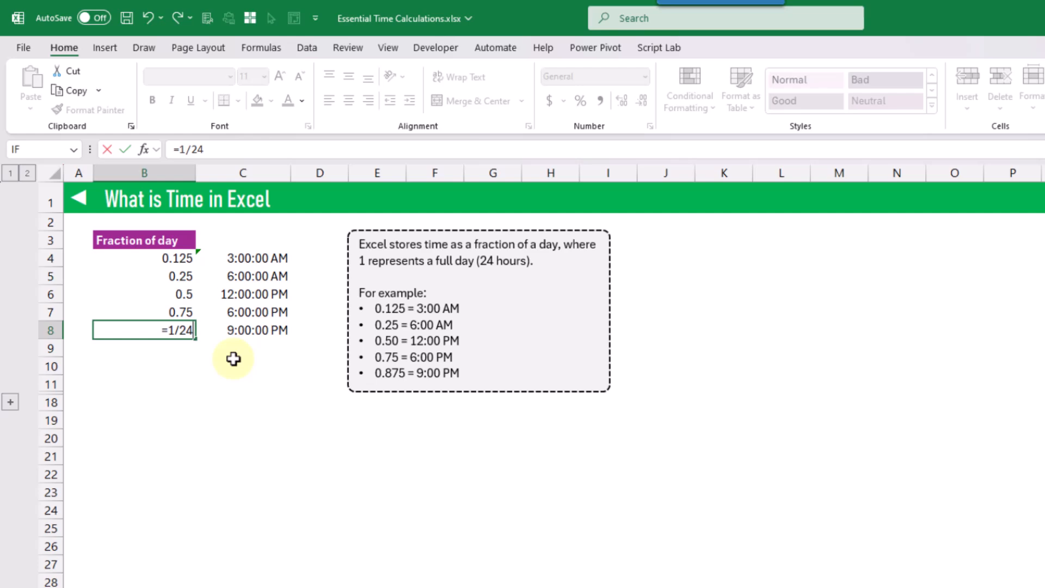
pyautogui.press('Return')
pyautogui.press('Up')
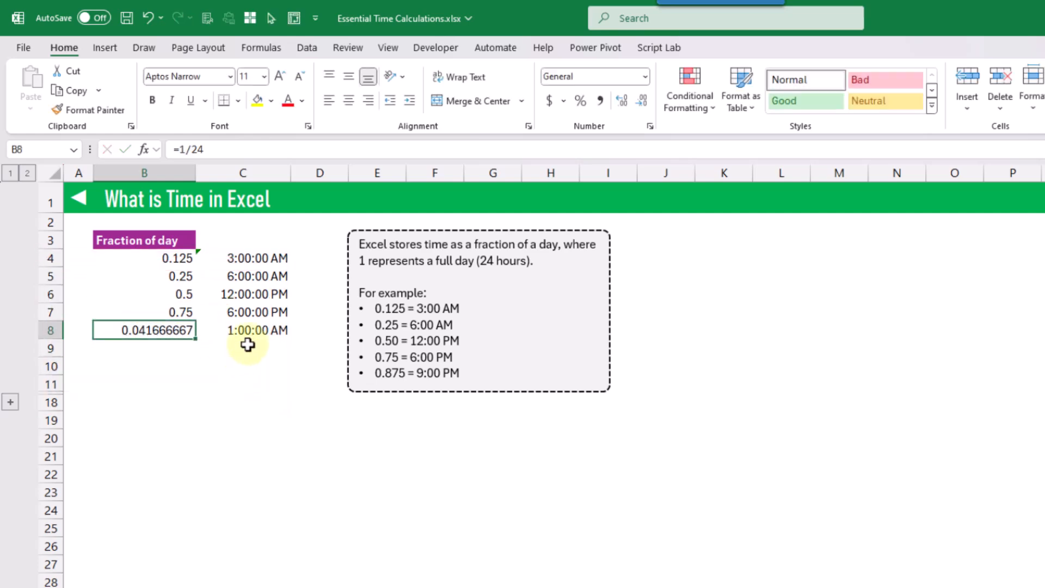
pyautogui.click(257, 329)
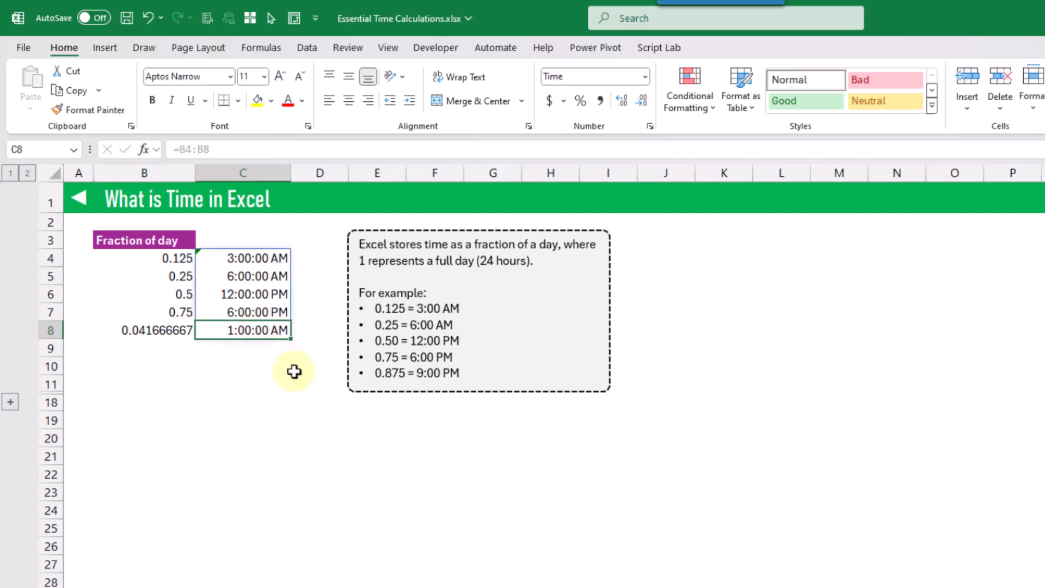
# - Enter the time 3:45:30 PM in cell C10
pyautogui.click(233, 360)
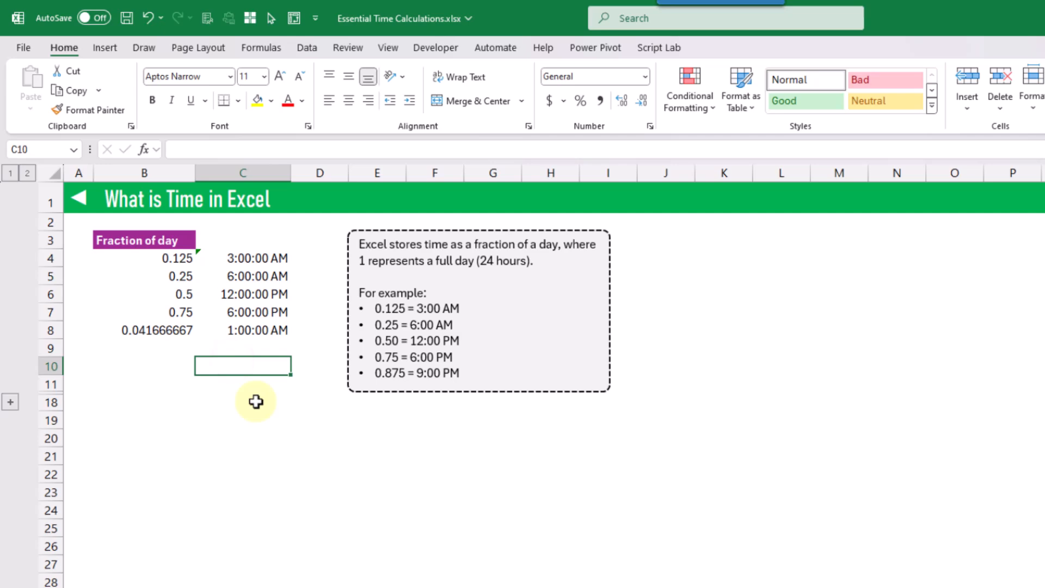
pyautogui.write('3:')
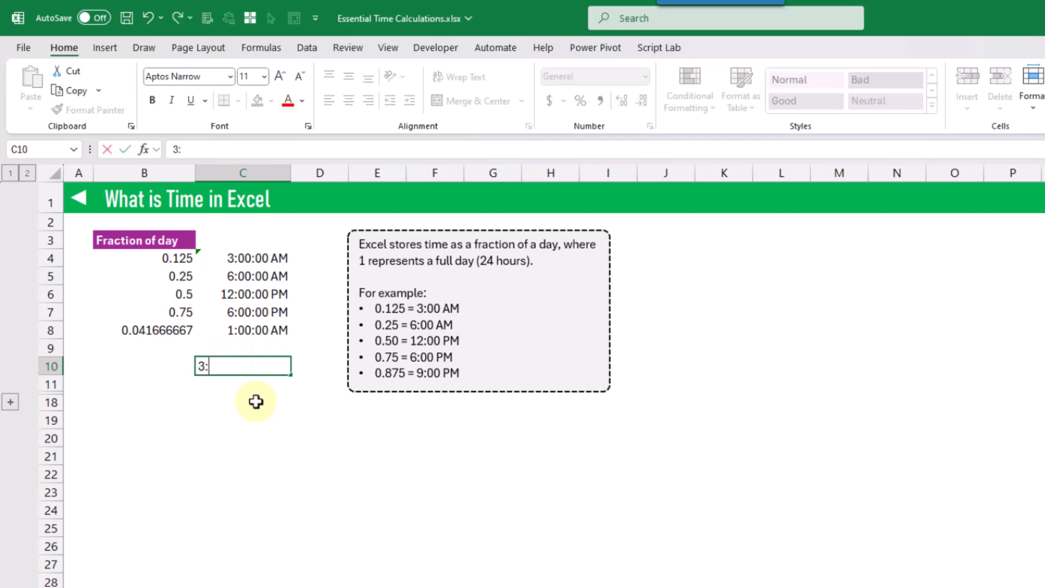
pyautogui.write('45:30 PM')
pyautogui.press('Return')
pyautogui.press('Up')
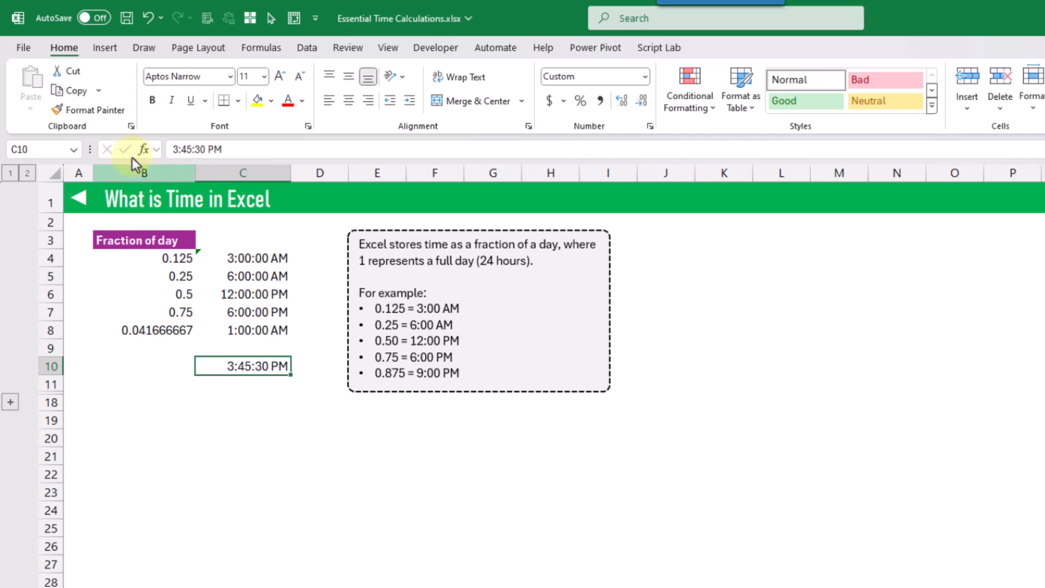
# - Change the number format of the time in C10 to General, and undo that change
pyautogui.click(74, 51)
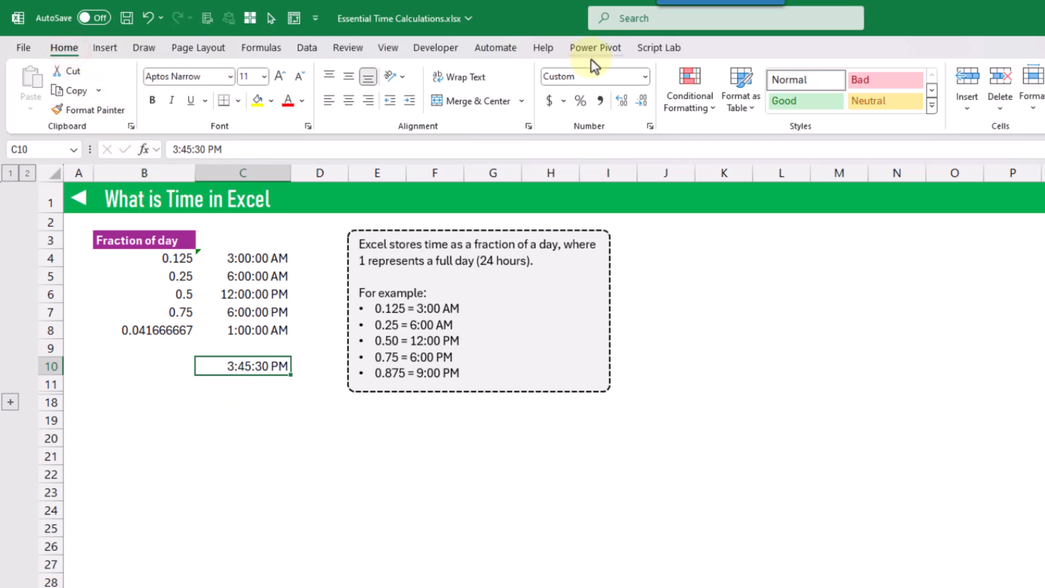
pyautogui.click(646, 78)
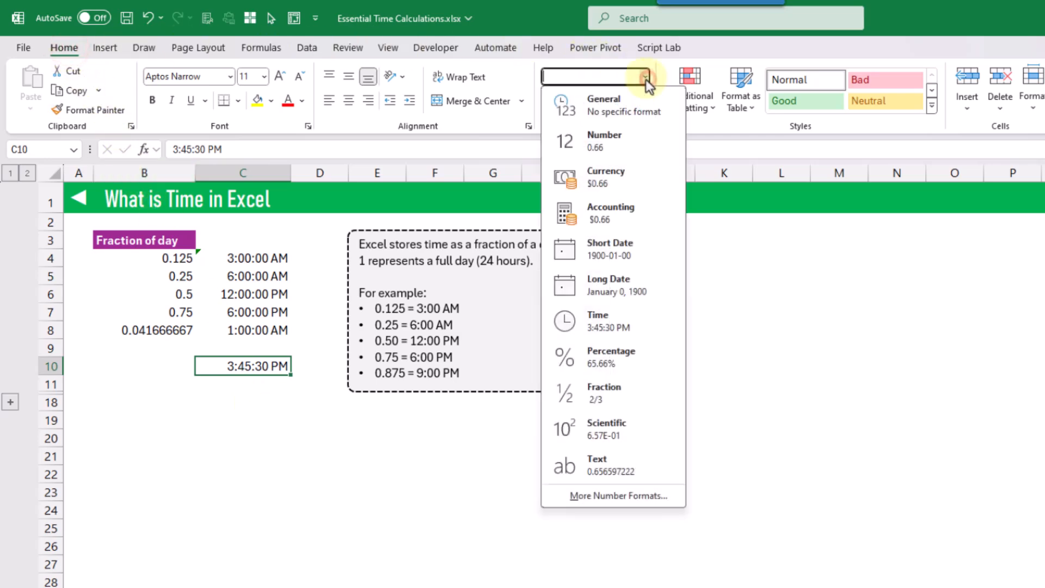
pyautogui.click(633, 113)
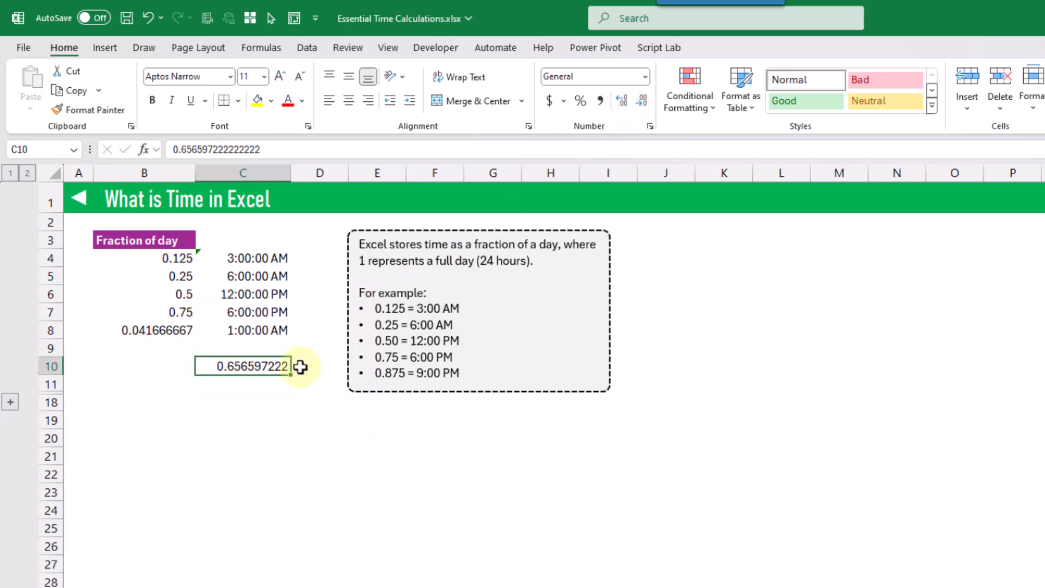
pyautogui.click(149, 17)
# - Expand the collapsed row group below row 11 and select the first value of its table, B13
pyautogui.click(11, 402)
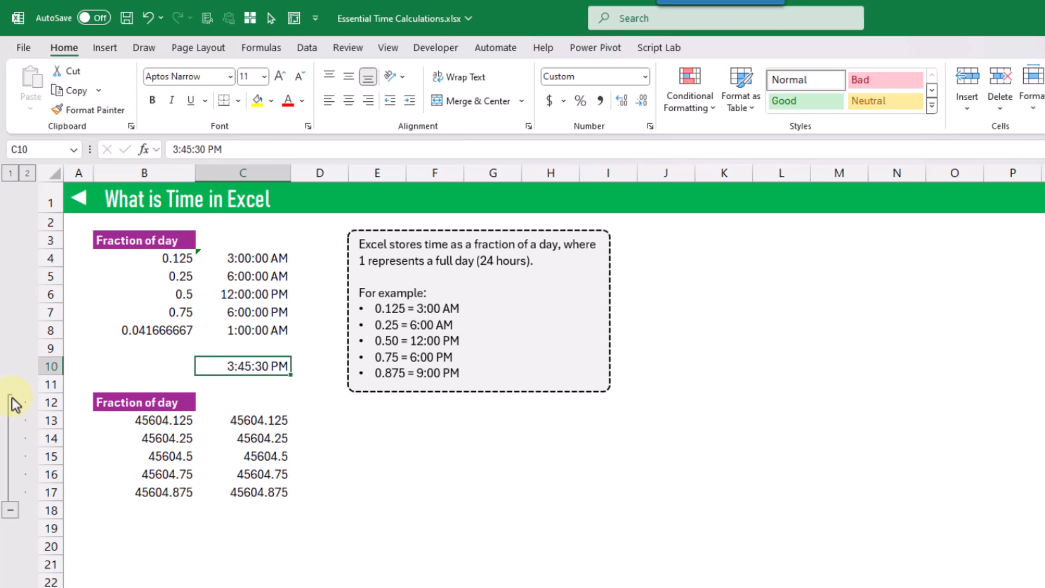
pyautogui.click(143, 421)
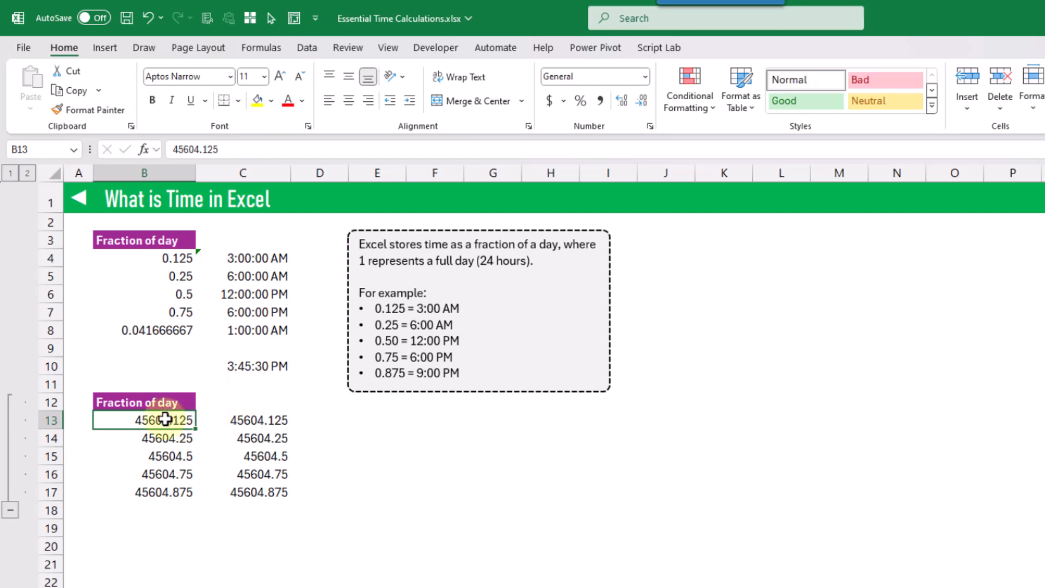
# - Apply the custom format yyyy-mm-dd hh:mm:ss AM/PM to C13:C17 and autofit the width of column C
pyautogui.moveTo(265, 422); pyautogui.dragTo(266, 491)
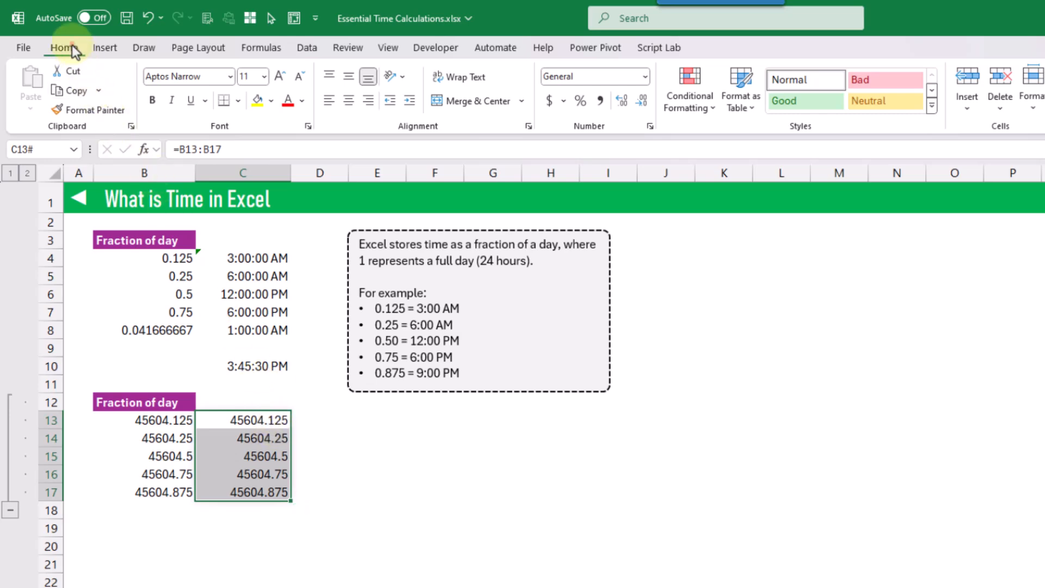
pyautogui.click(651, 126)
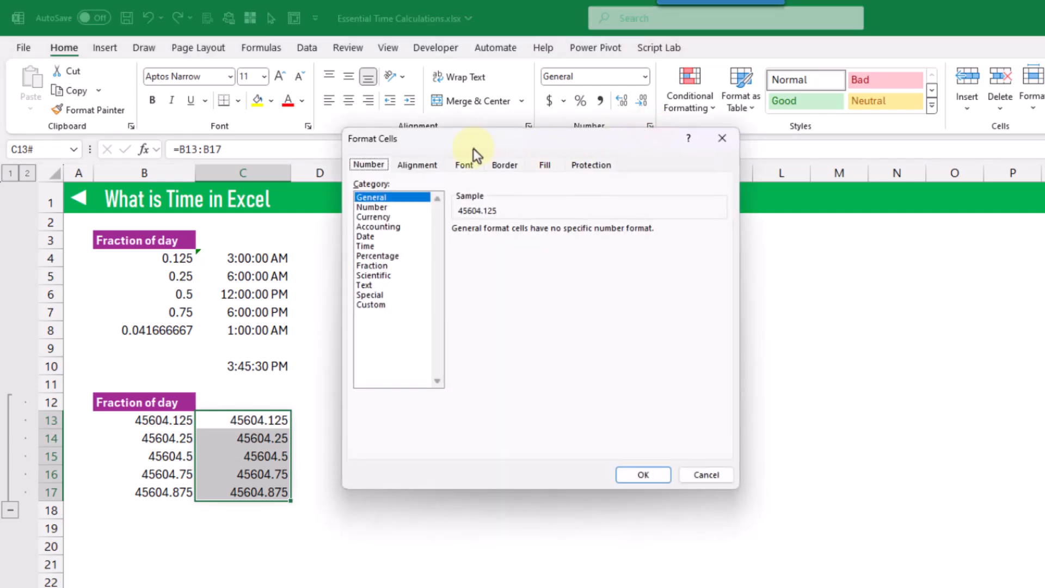
pyautogui.click(374, 238)
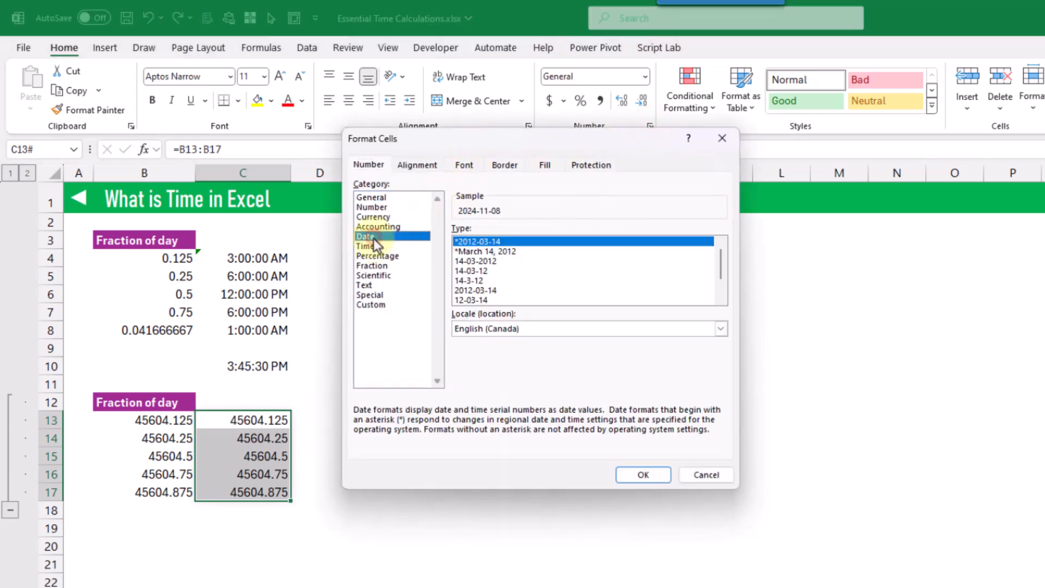
pyautogui.click(374, 247)
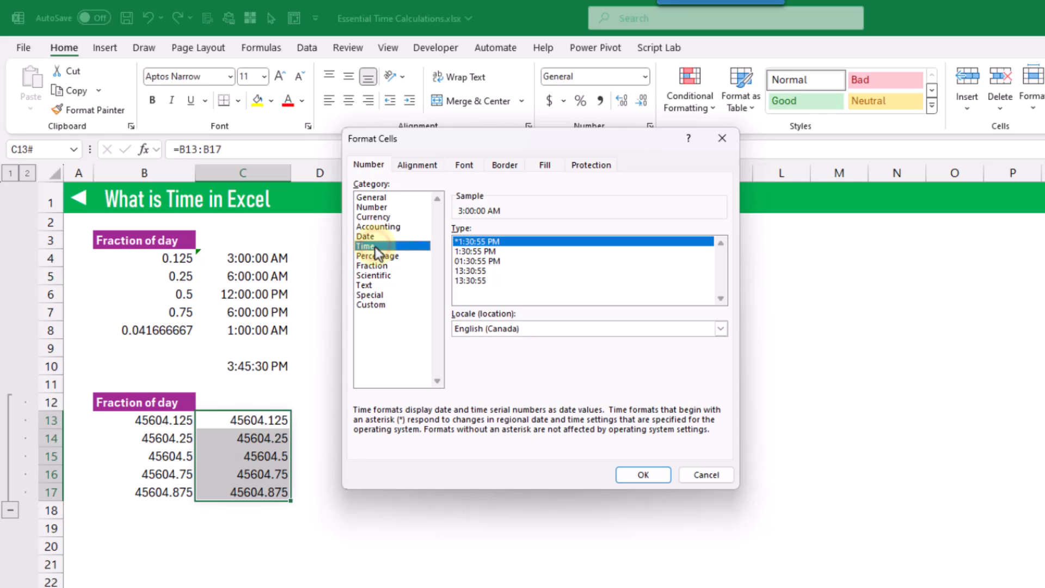
pyautogui.click(374, 306)
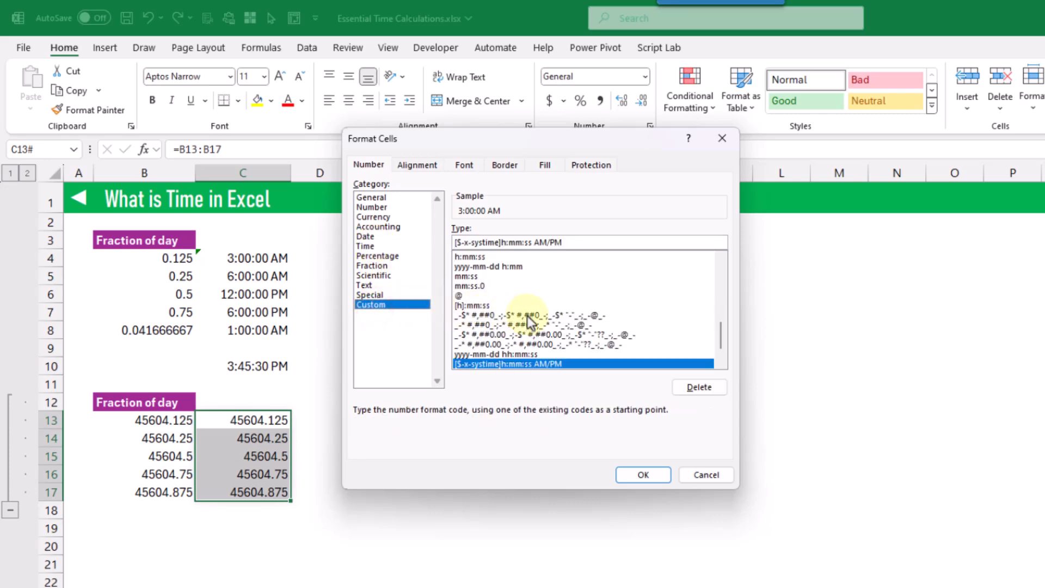
pyautogui.moveTo(720, 340); pyautogui.dragTo(721, 361)
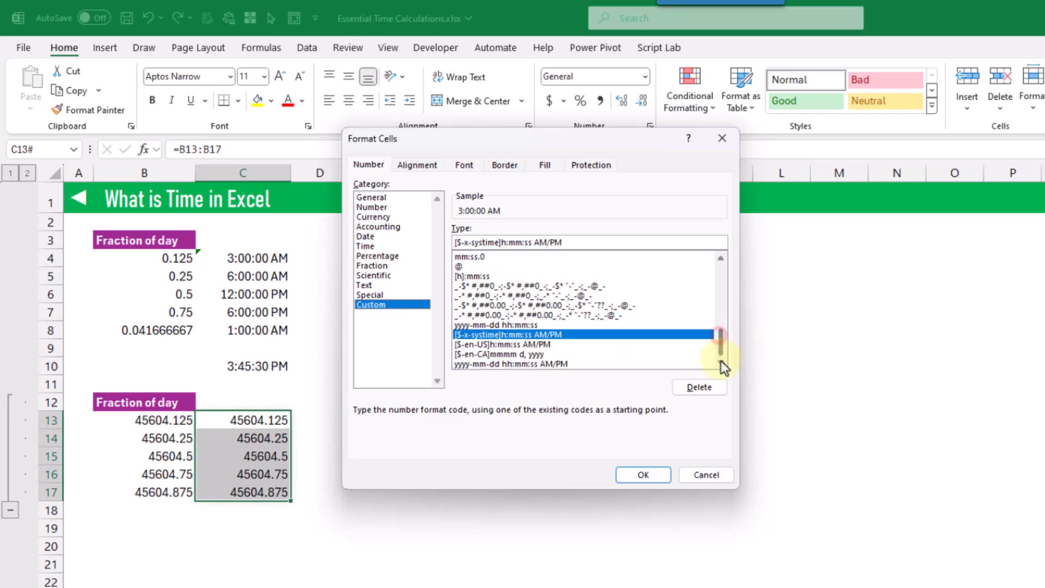
pyautogui.click(552, 364)
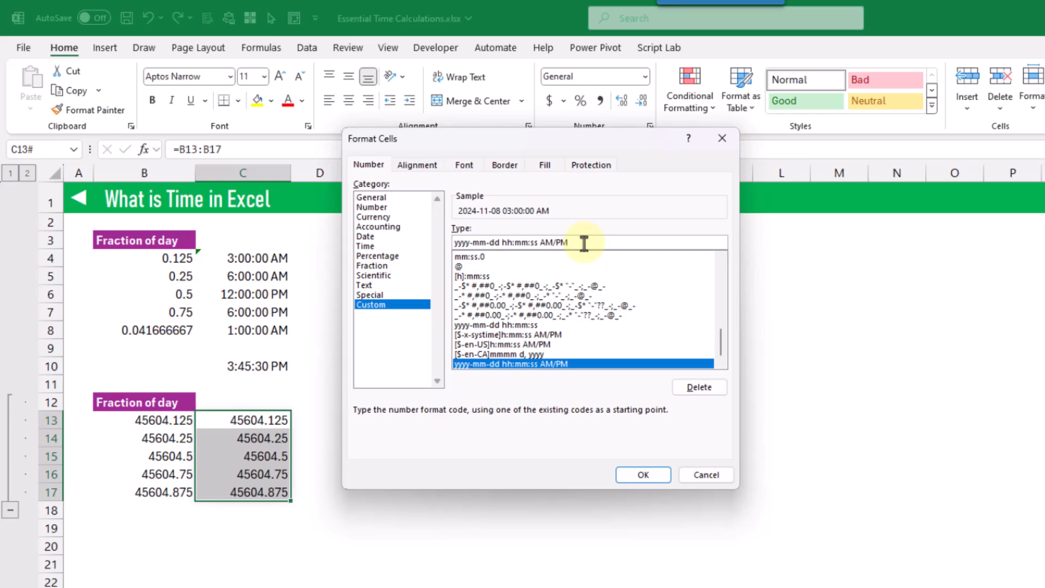
pyautogui.click(636, 472)
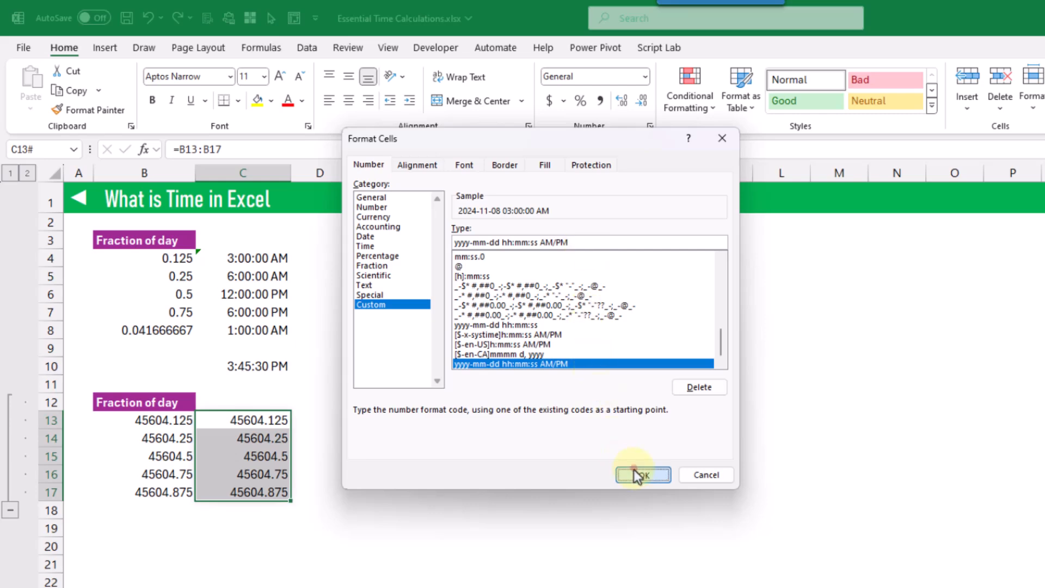
pyautogui.doubleClick(291, 172)
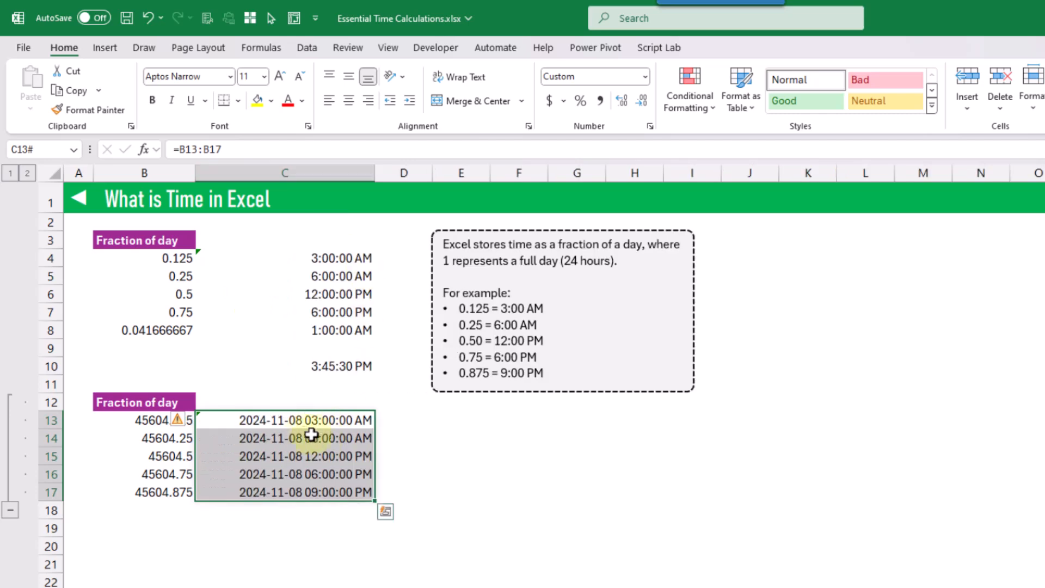
pyautogui.click(282, 495)
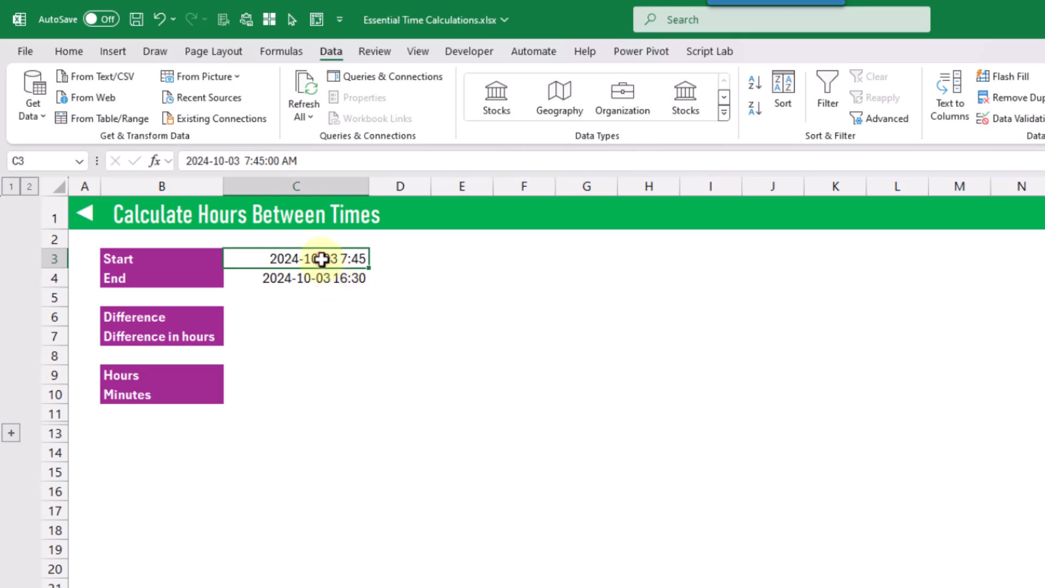
# - Calculate the Difference in C6 by subtracting the start from the end time with =C4-C3
pyautogui.click(325, 276)
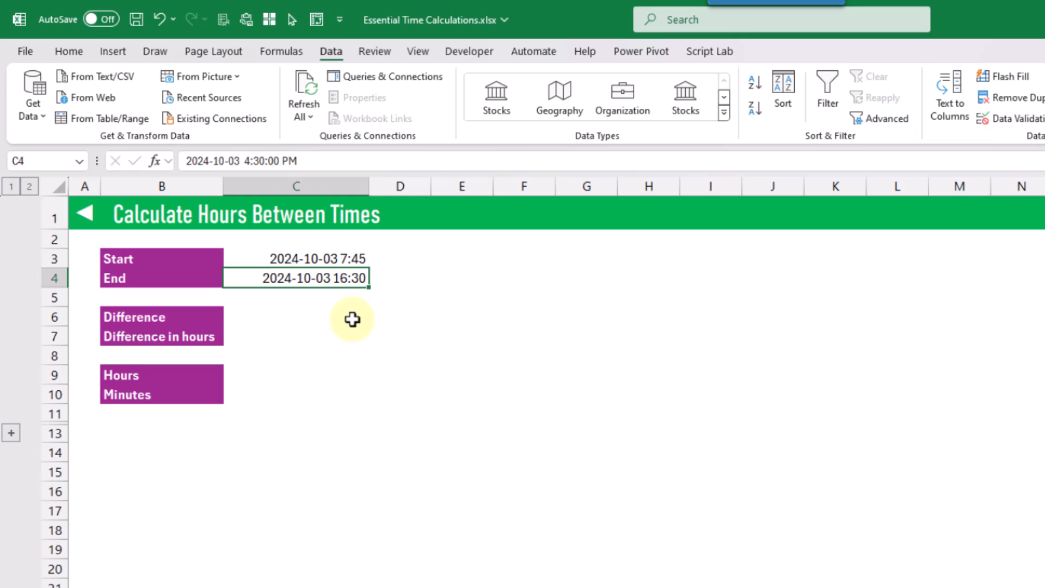
pyautogui.click(286, 316)
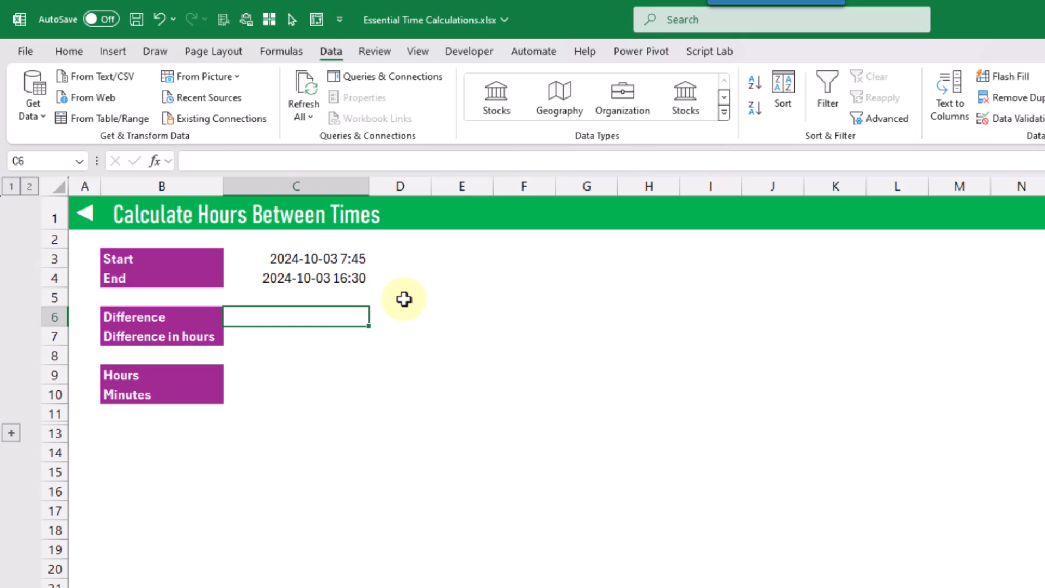
pyautogui.write('=')
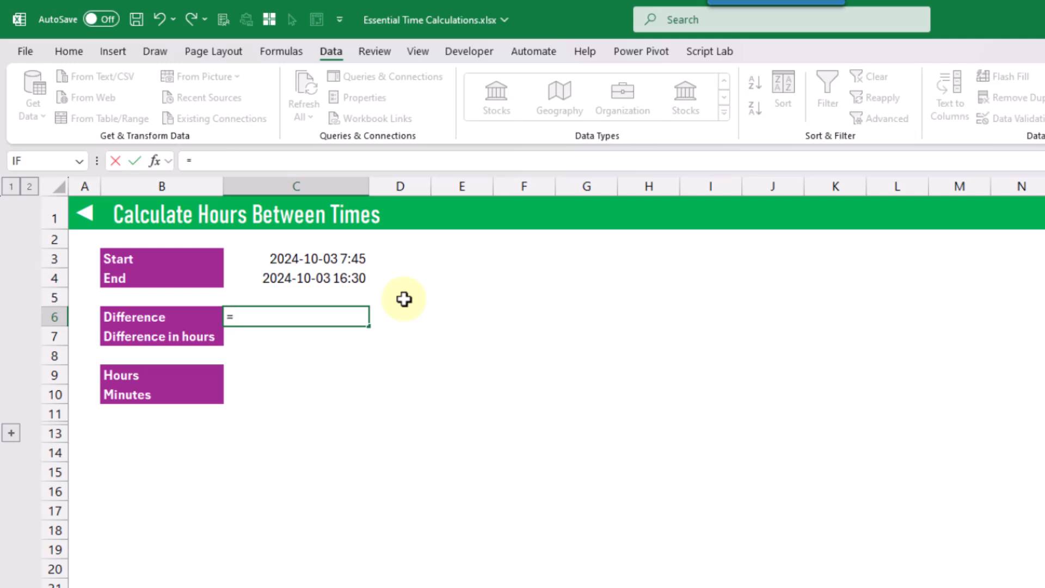
pyautogui.press('Up')
pyautogui.press('Up')
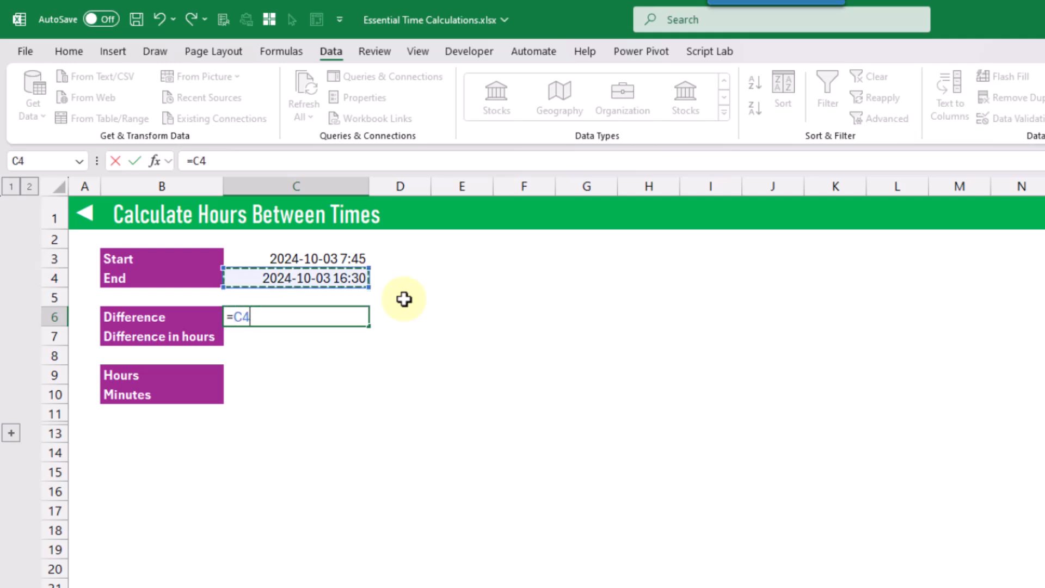
pyautogui.write('-')
pyautogui.press('Up')
pyautogui.press('Up')
pyautogui.press('Up')
pyautogui.press('Up')
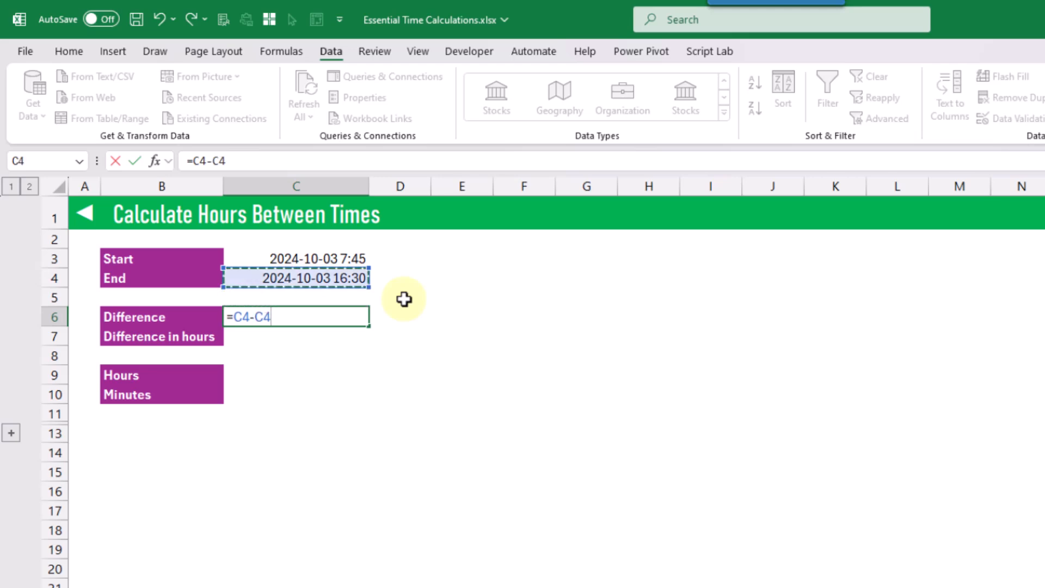
pyautogui.press('Down')
pyautogui.press('Return')
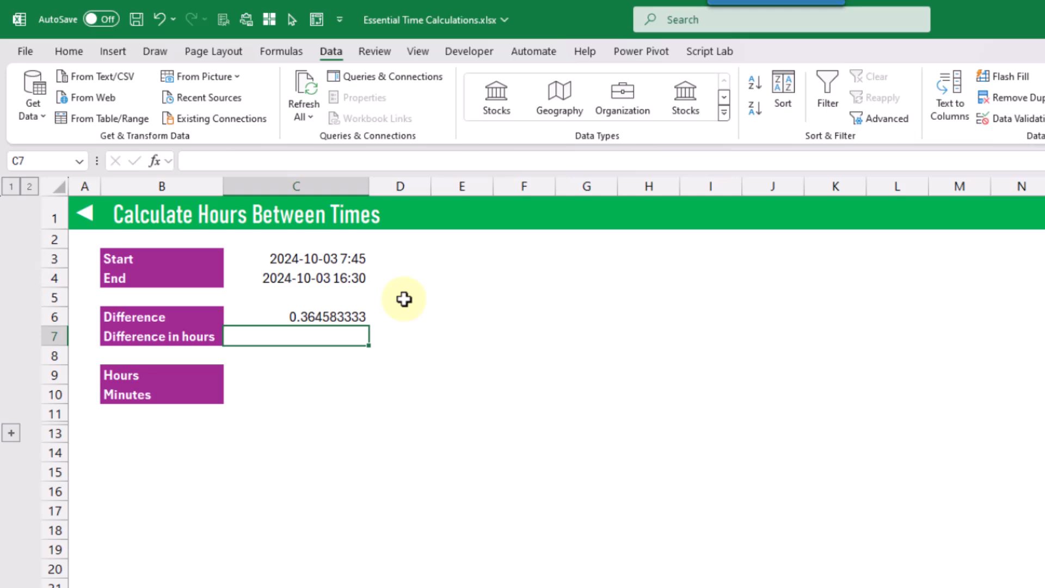
pyautogui.press('Up')
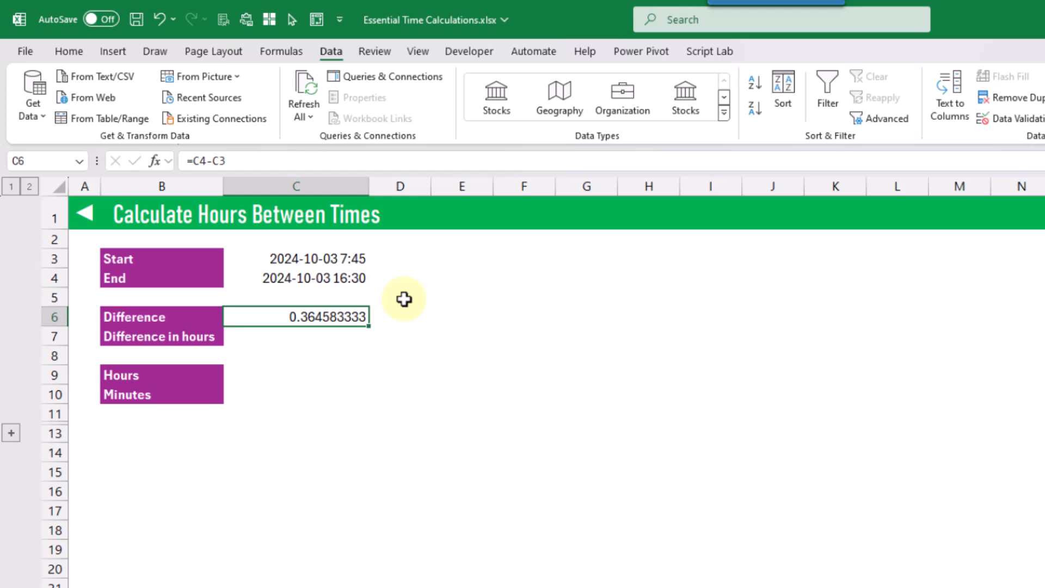
# - Calculate the Difference in hours in C7 by multiplying the Difference by 24 with =C6*24
pyautogui.press('Down')
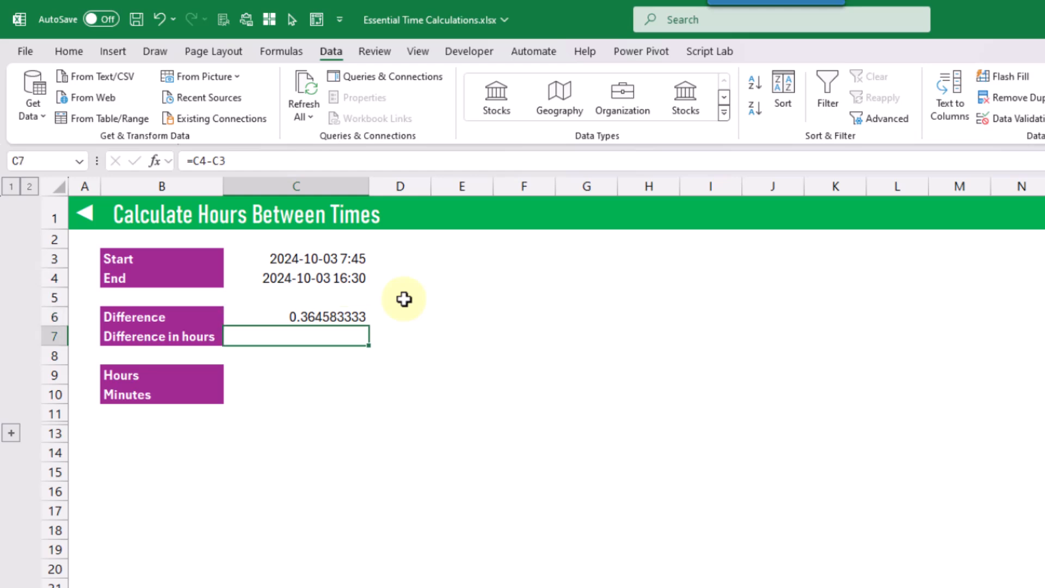
pyautogui.write('=')
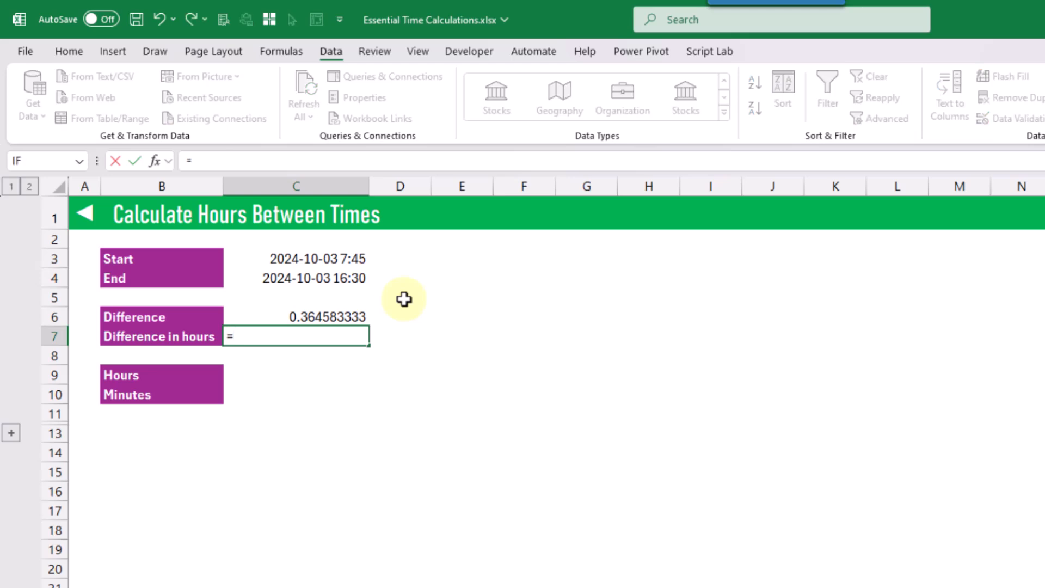
pyautogui.press('Up')
pyautogui.write('*24')
pyautogui.press('Return')
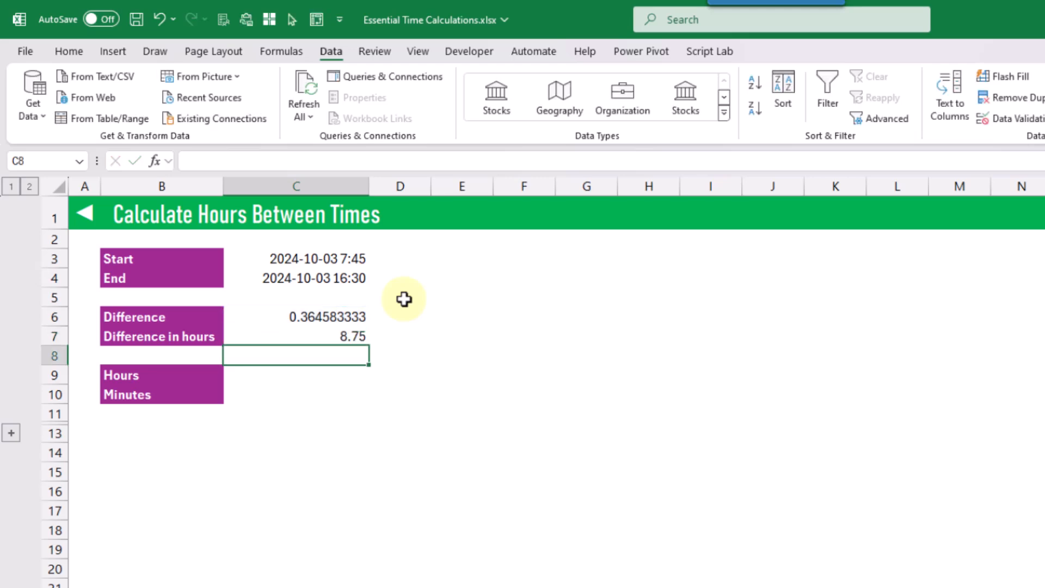
pyautogui.press('Up')
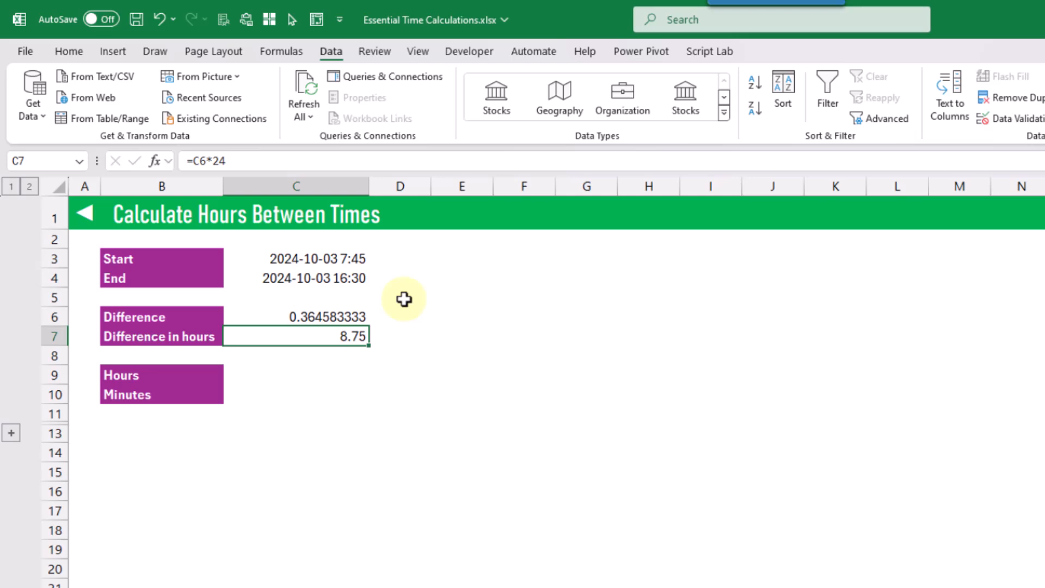
# - Extract the whole Hours in C9 from the Difference in hours with =INT(C7)
pyautogui.press('Down')
pyautogui.press('Down')
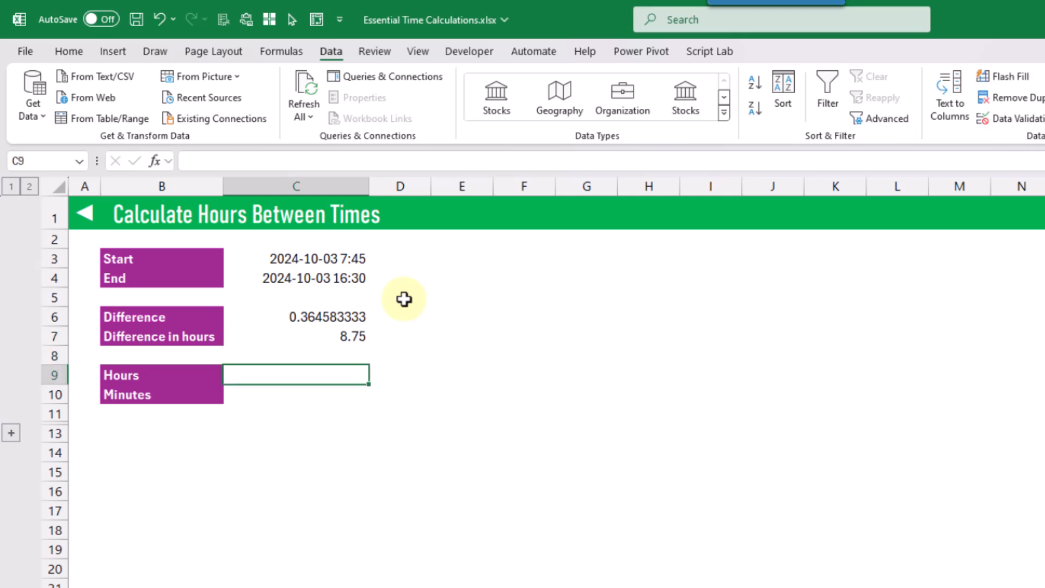
pyautogui.write('=i')
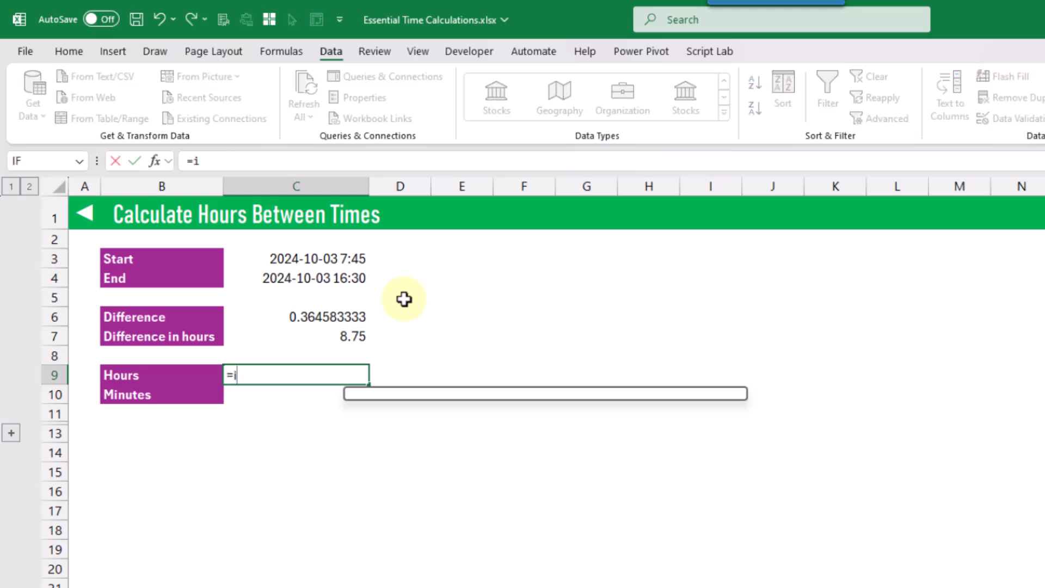
pyautogui.write('n')
pyautogui.press('Down')
pyautogui.press('Down')
pyautogui.press('Down')
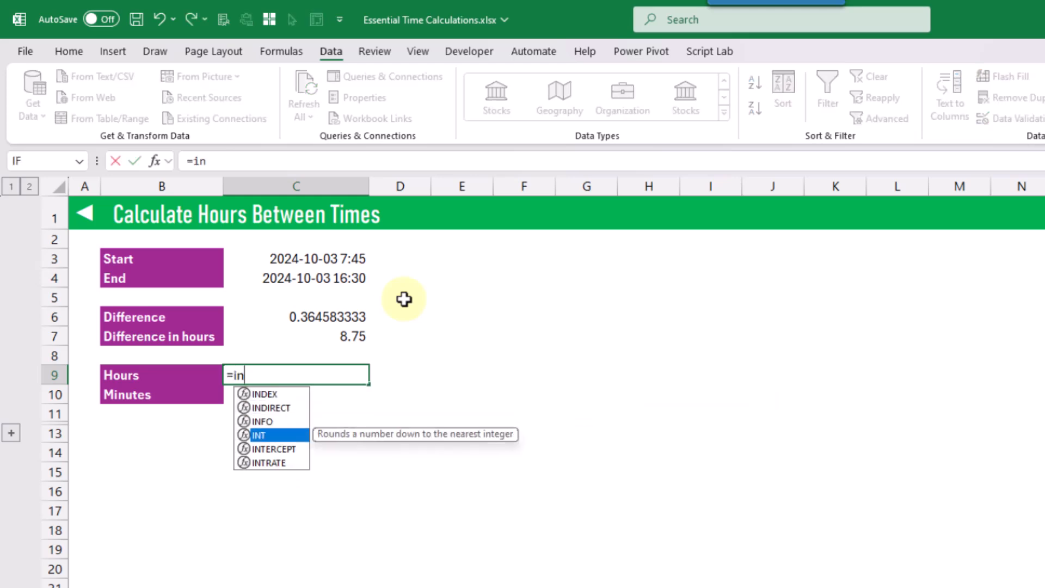
pyautogui.press('Tab')
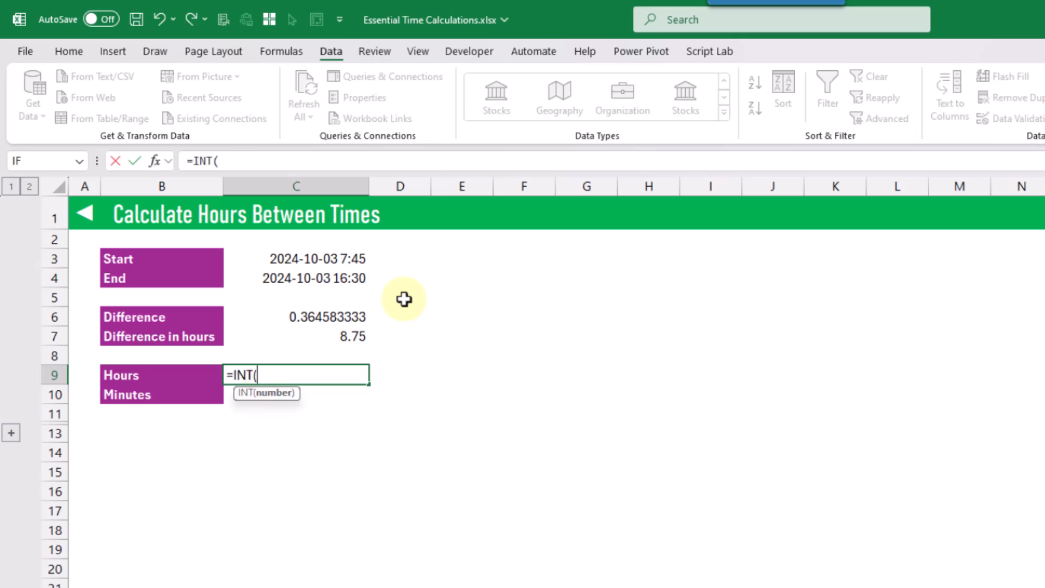
pyautogui.press('Up')
pyautogui.press('Up')
pyautogui.press('Return')
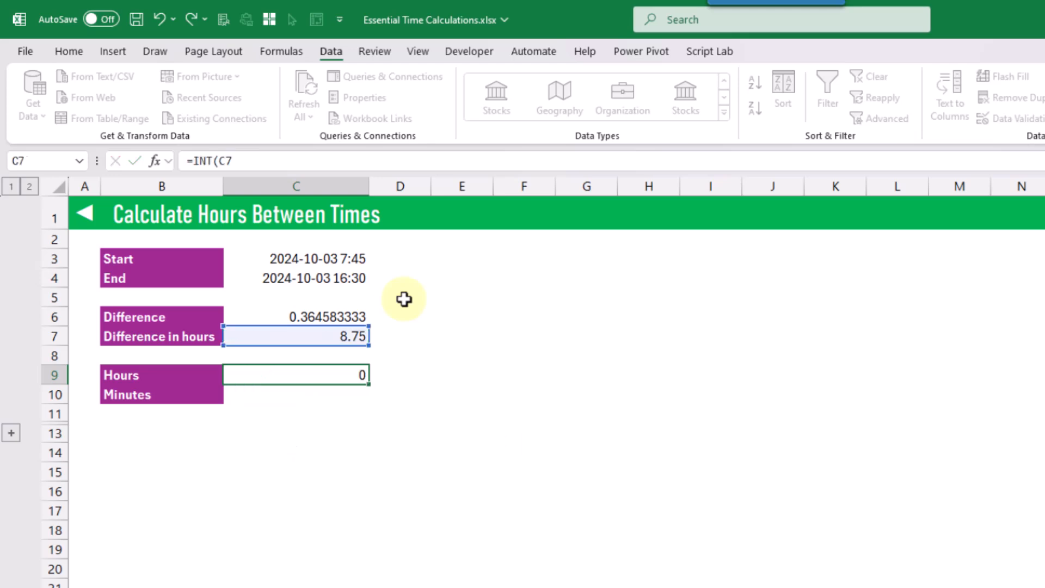
pyautogui.press('Return')
pyautogui.press('Up')
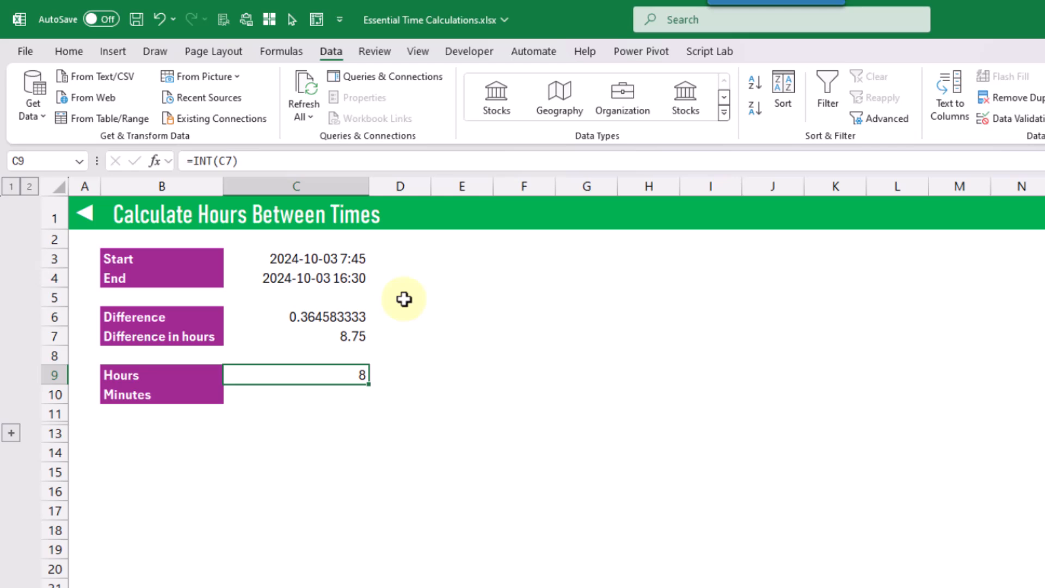
# - Enter =C7-INT(C7) in the Minutes cell C10 to isolate the decimal part of the hours
pyautogui.press('Down')
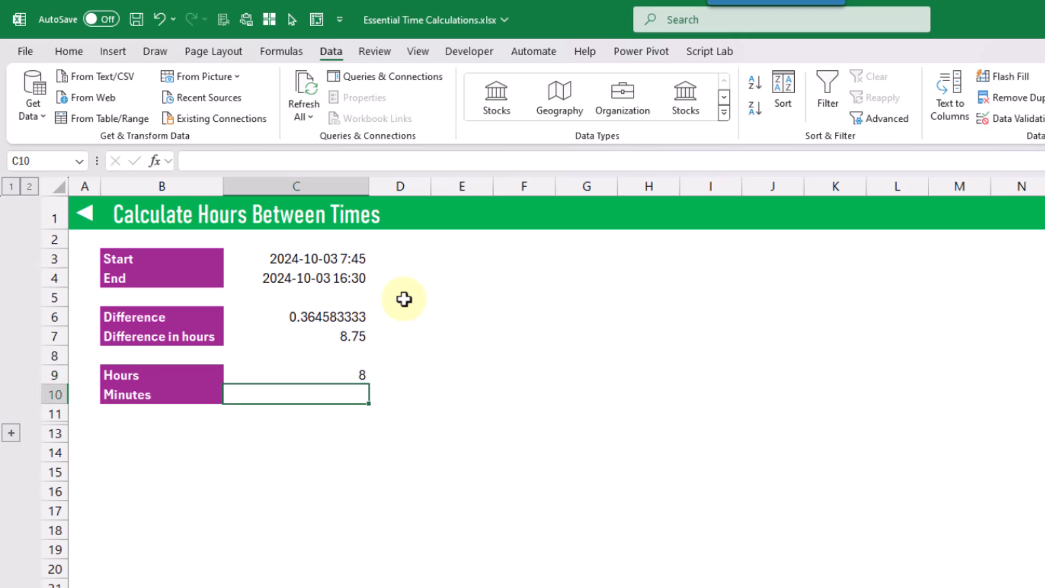
pyautogui.write('=')
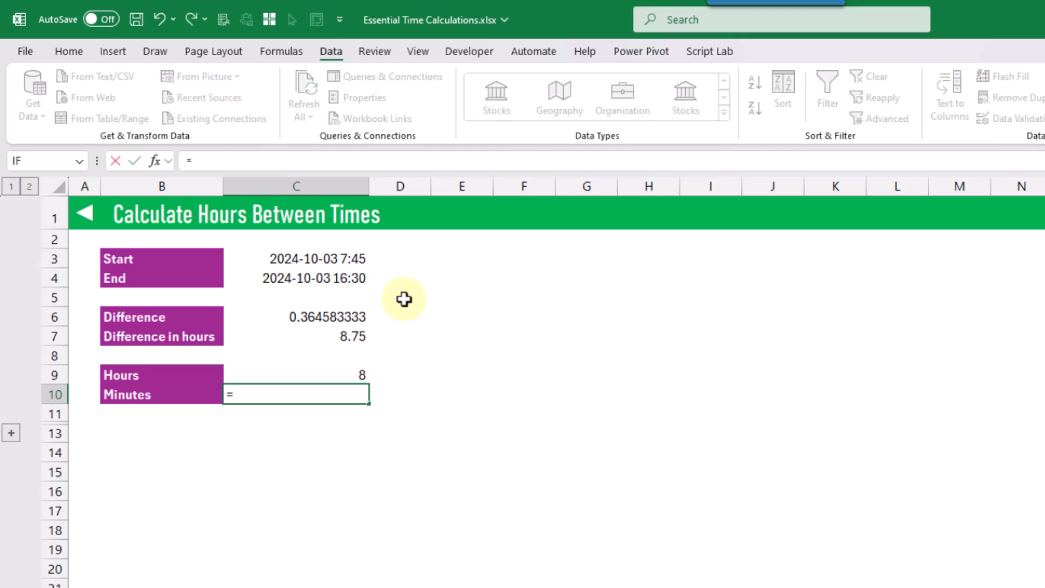
pyautogui.click(347, 336)
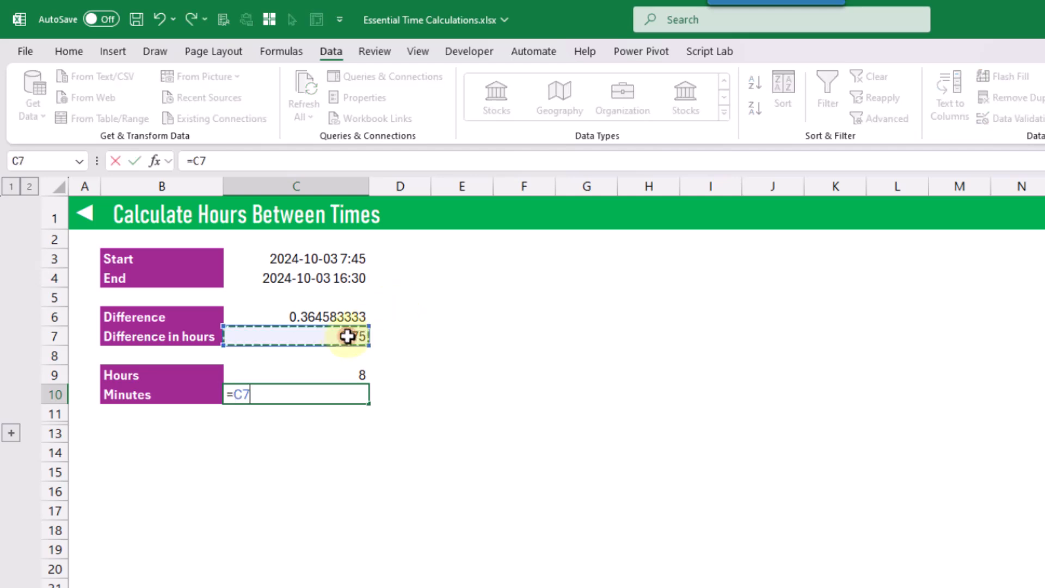
pyautogui.write('-i')
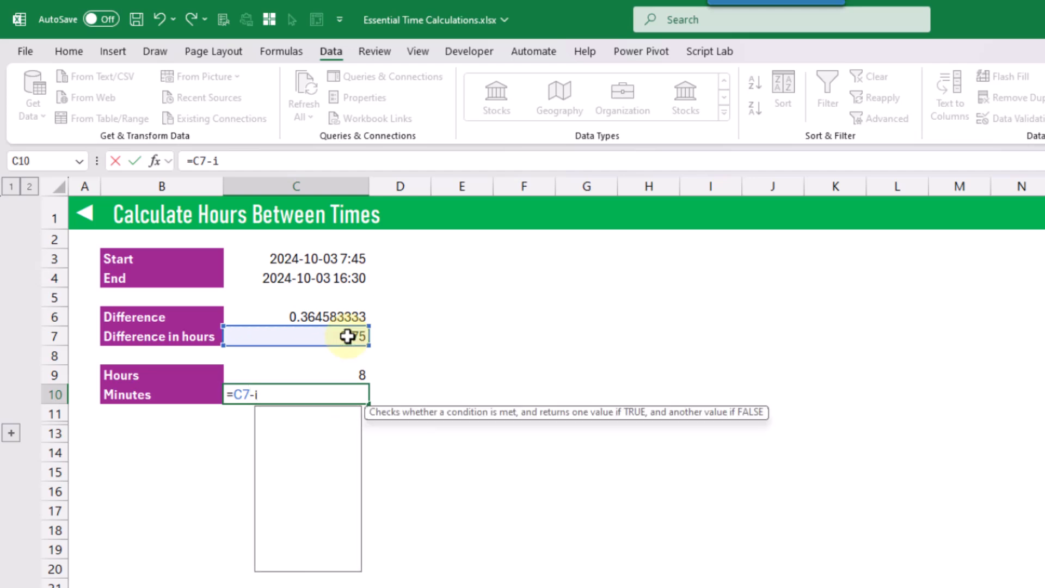
pyautogui.write('nt')
pyautogui.press('Tab')
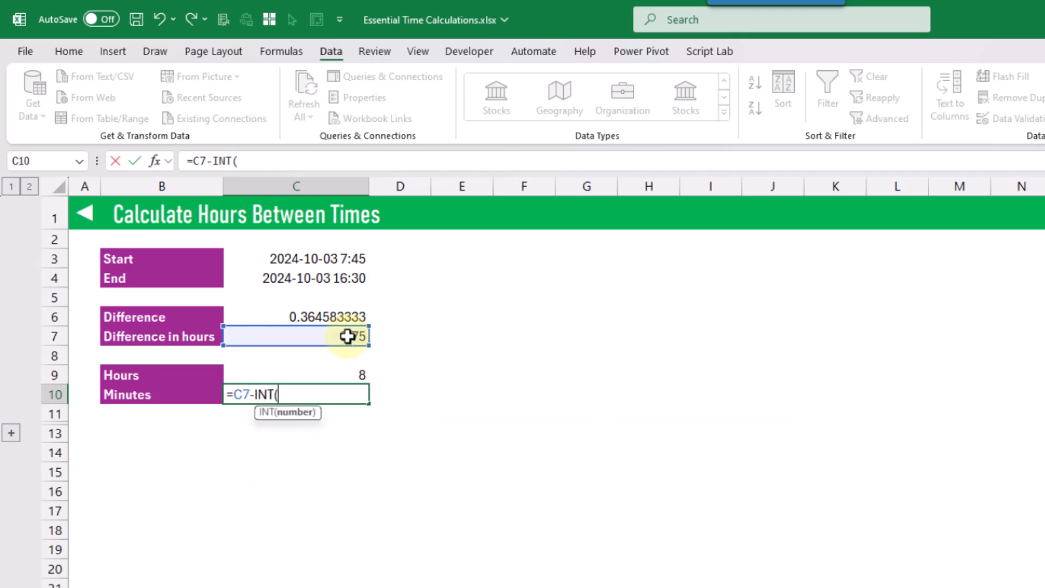
pyautogui.click(347, 323)
pyautogui.click(350, 336)
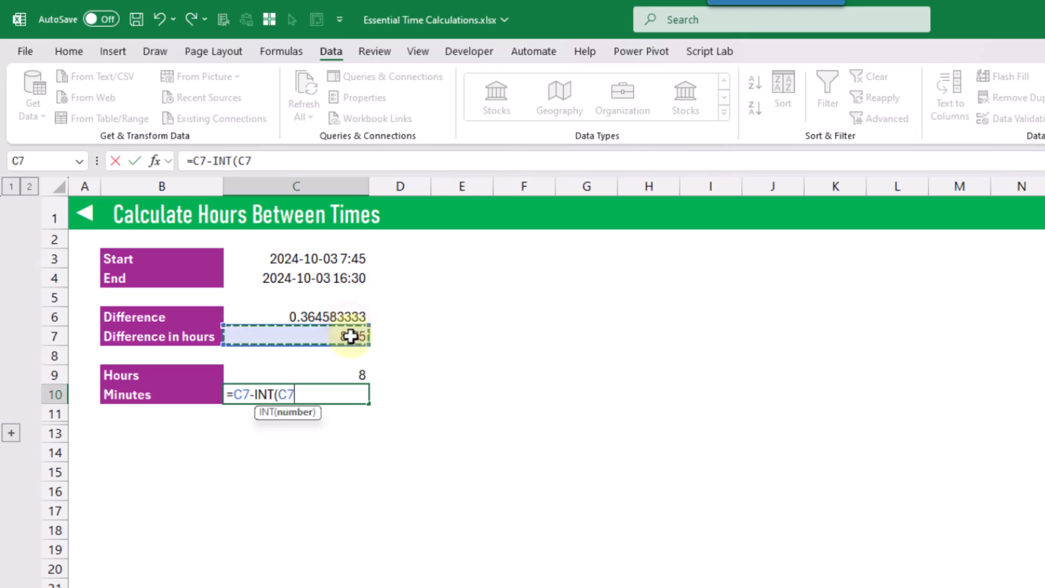
pyautogui.write(')')
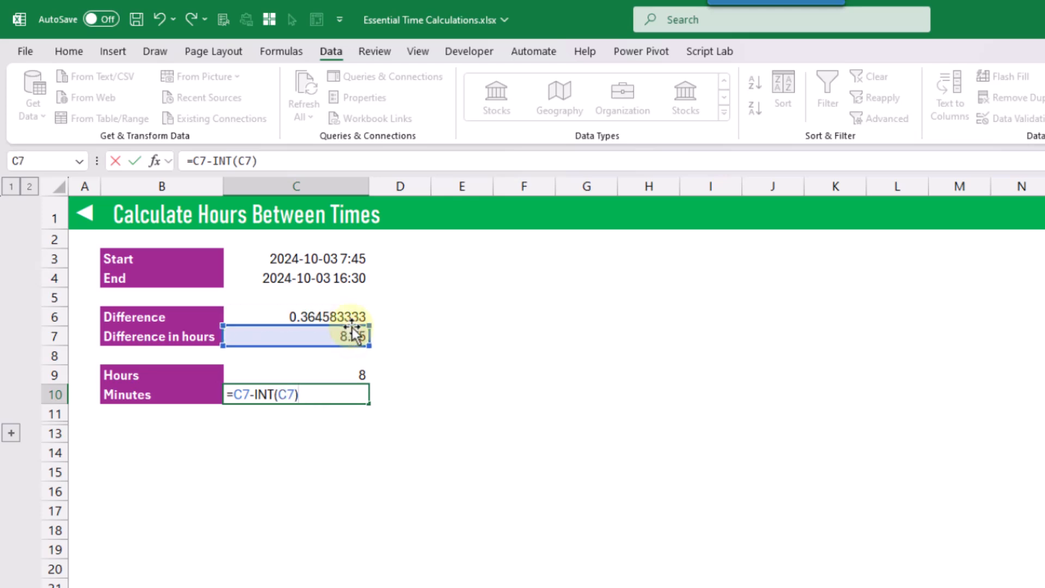
pyautogui.press('Return')
pyautogui.press('Up')
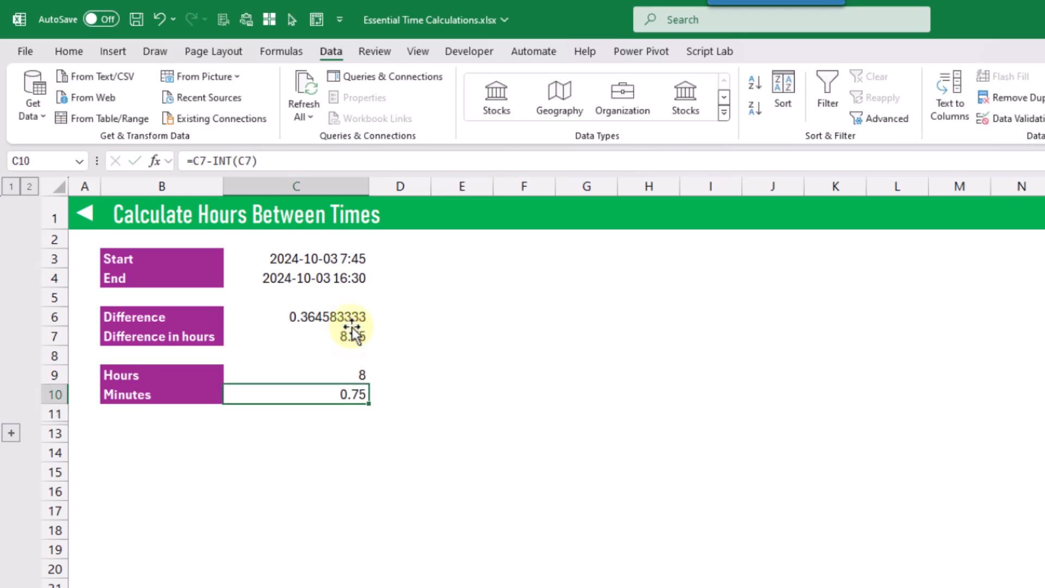
# - Convert the fractional hour in C10 to minutes by changing its formula to =(C7-INT(C7))*60
pyautogui.click(333, 377)
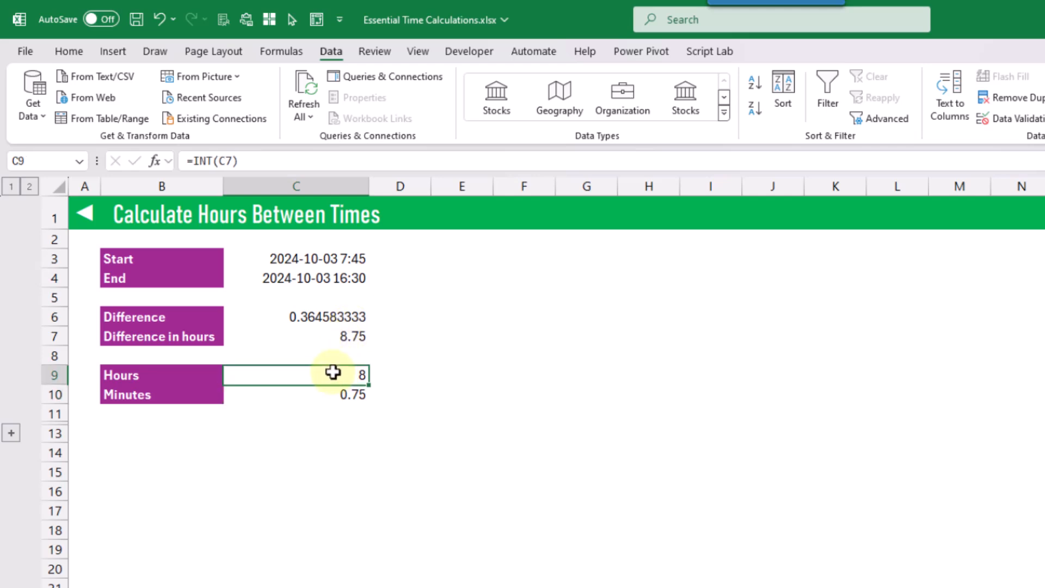
pyautogui.click(325, 396)
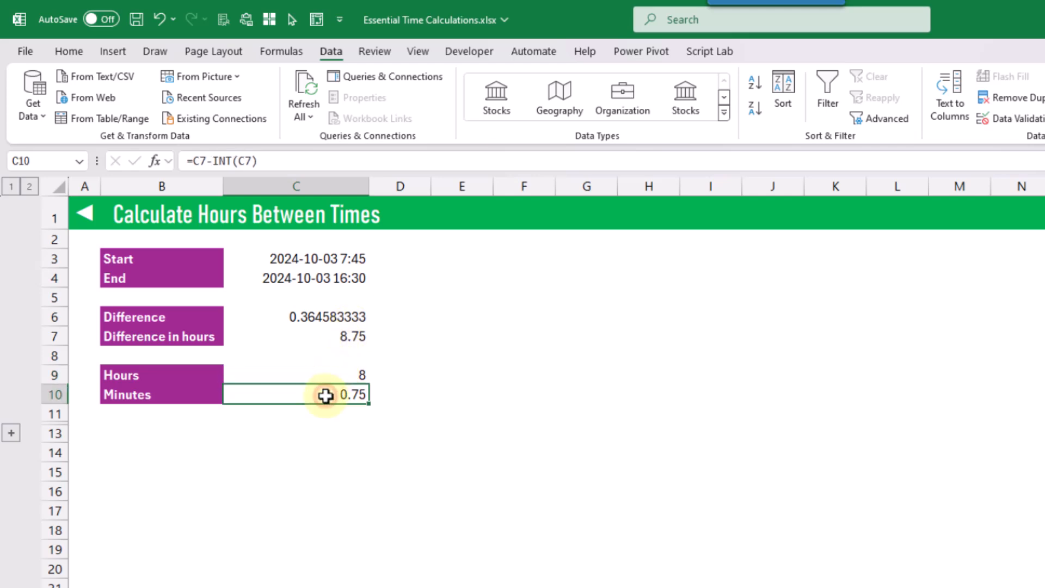
pyautogui.click(191, 160)
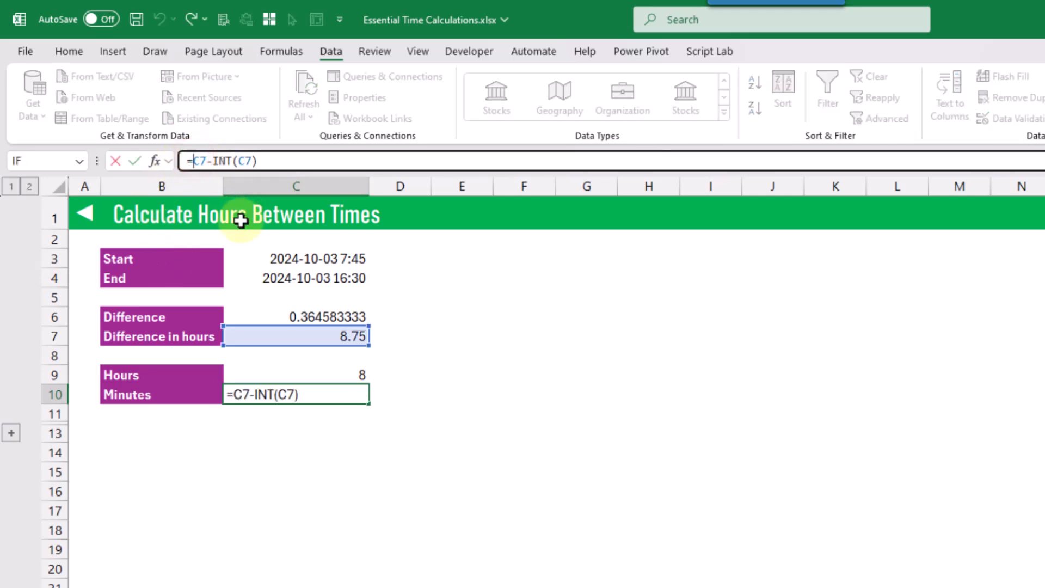
pyautogui.write('(')
pyautogui.press('End')
pyautogui.write(')')
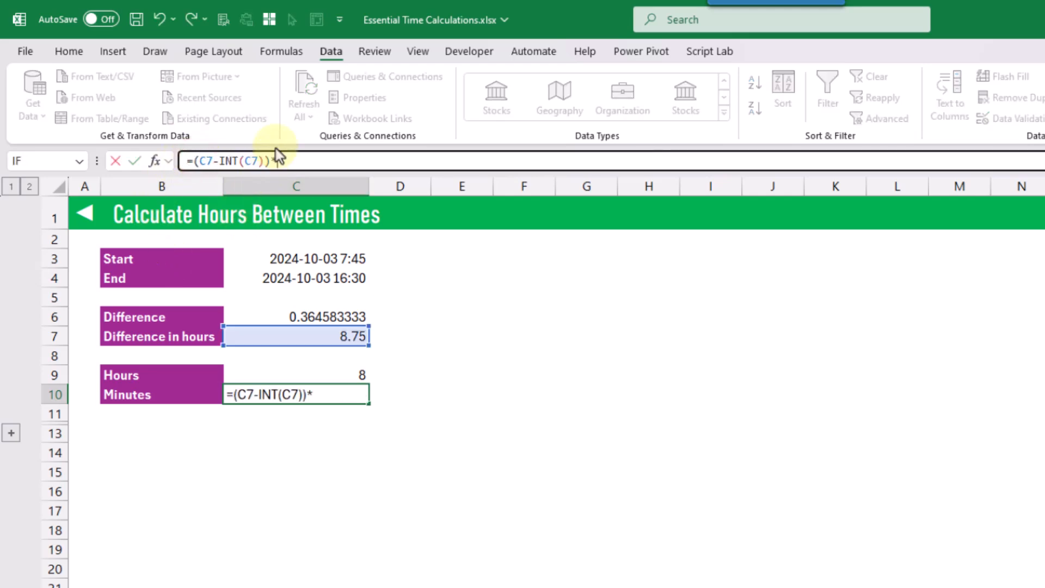
pyautogui.write('*60')
pyautogui.press('Return')
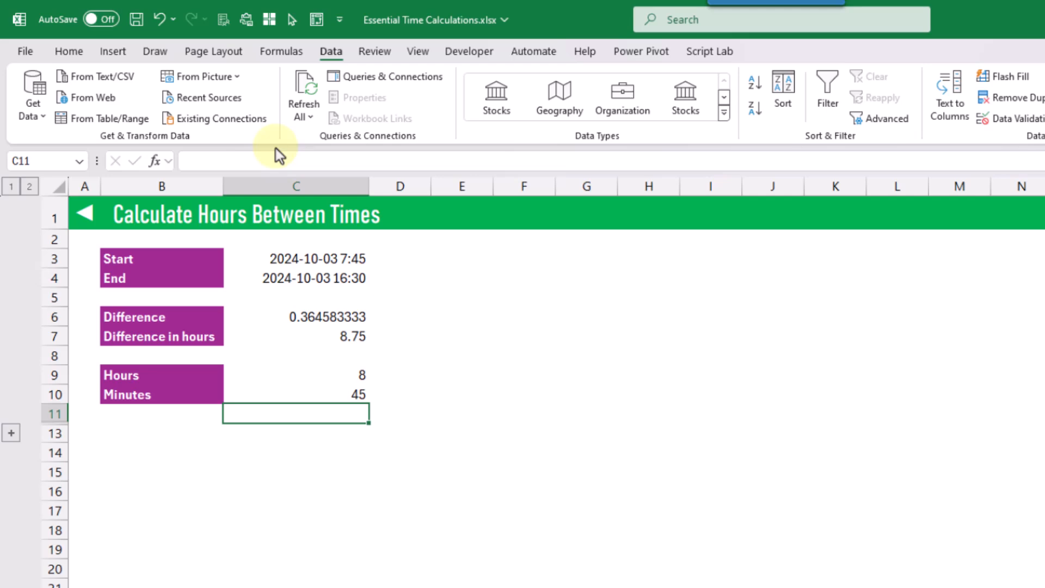
pyautogui.press('Up')
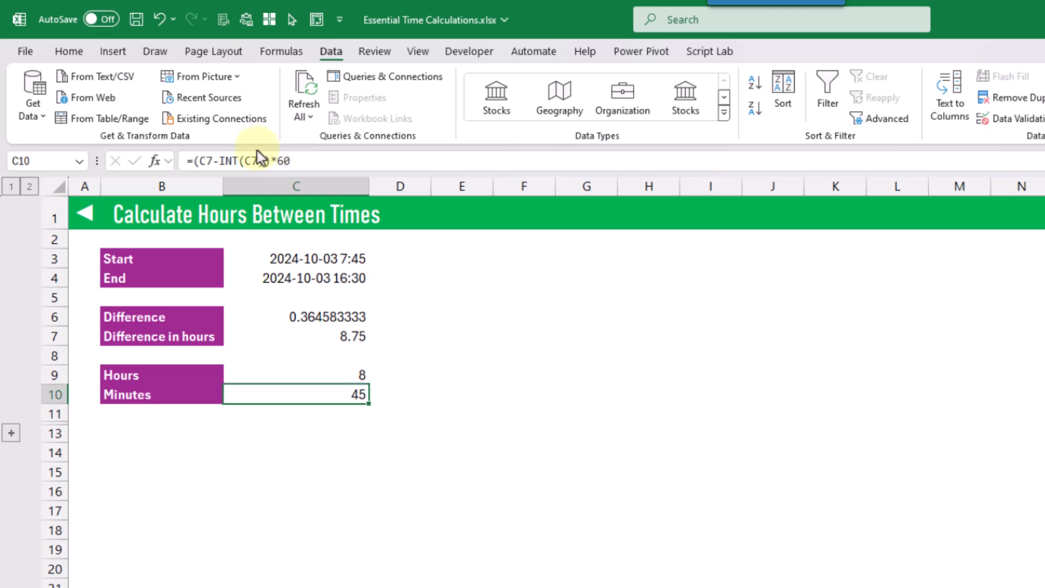
# - Expand the collapsed row group below row 11 and select the Hours and minutes result in C12
pyautogui.click(321, 376)
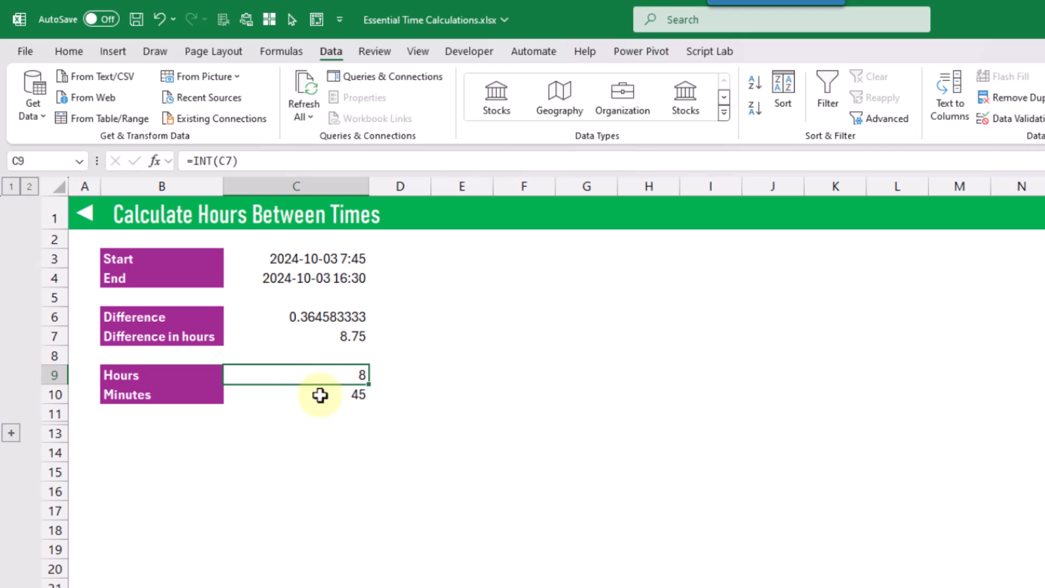
pyautogui.click(320, 395)
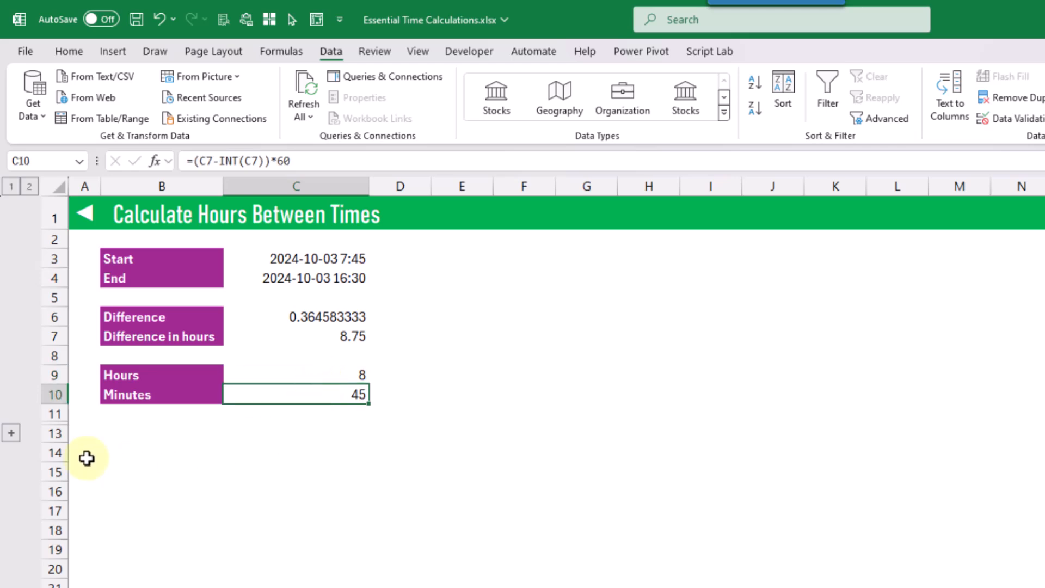
pyautogui.click(11, 433)
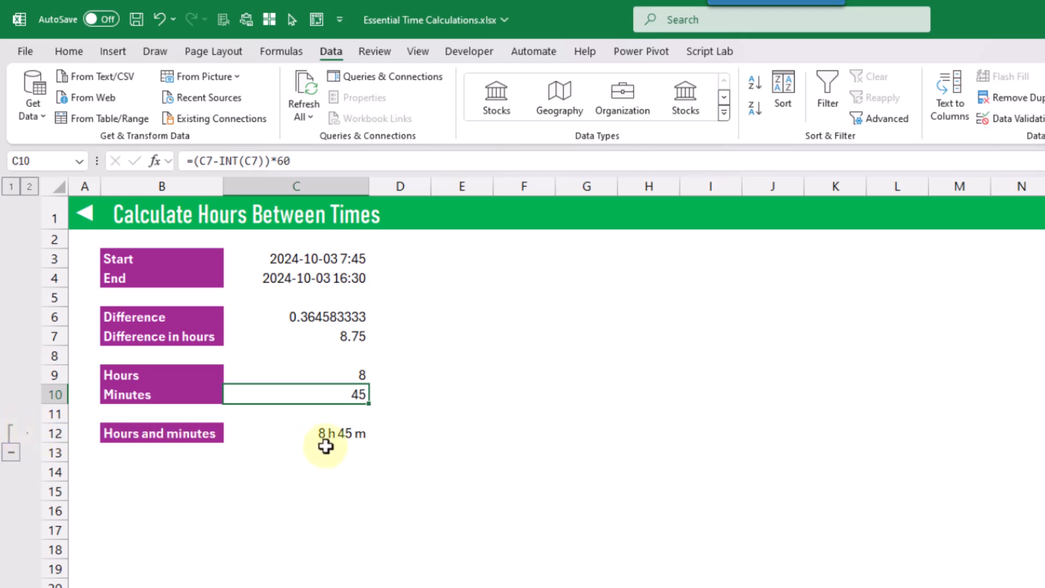
pyautogui.click(342, 434)
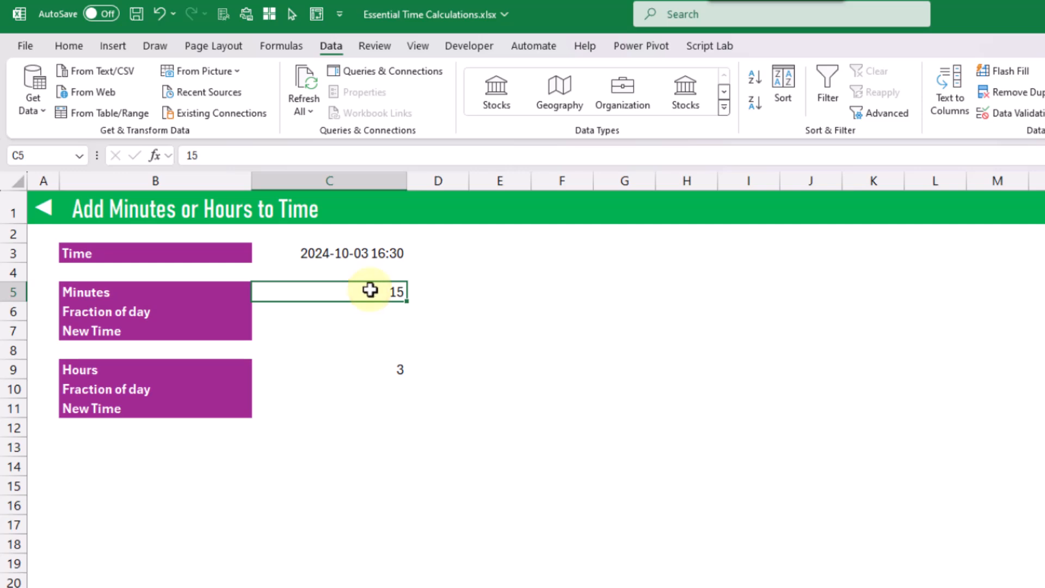
# - Convert the Minutes in C5 to a Fraction of day in C6 with =C5/(24*60)
pyautogui.click(365, 253)
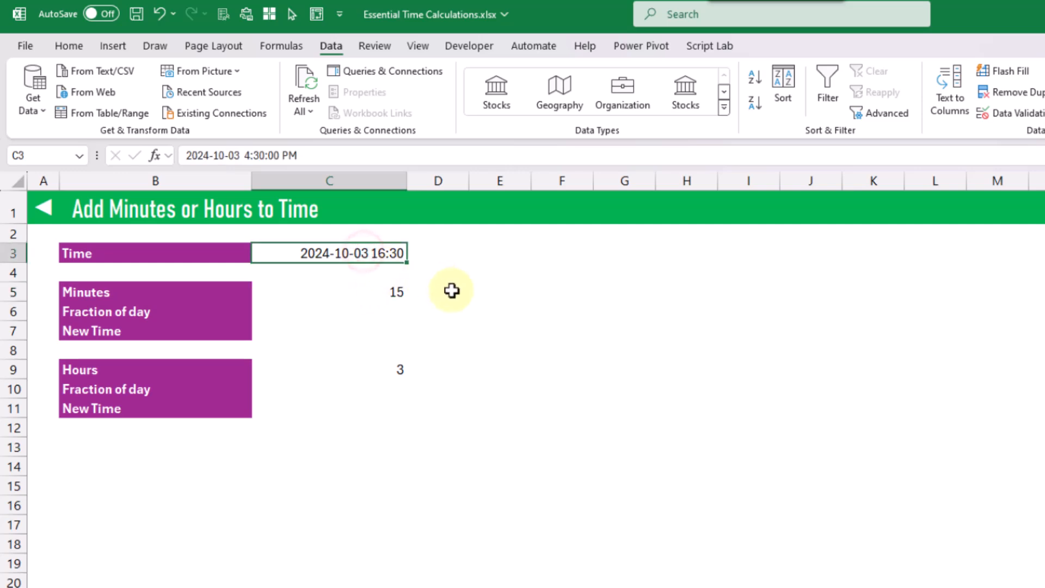
pyautogui.click(345, 308)
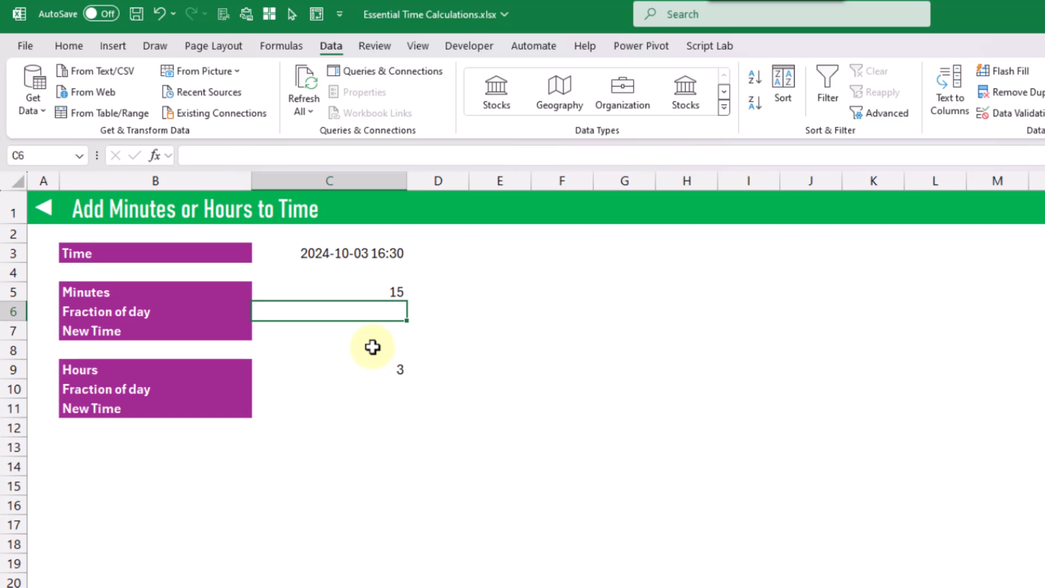
pyautogui.write('=')
pyautogui.press('Up')
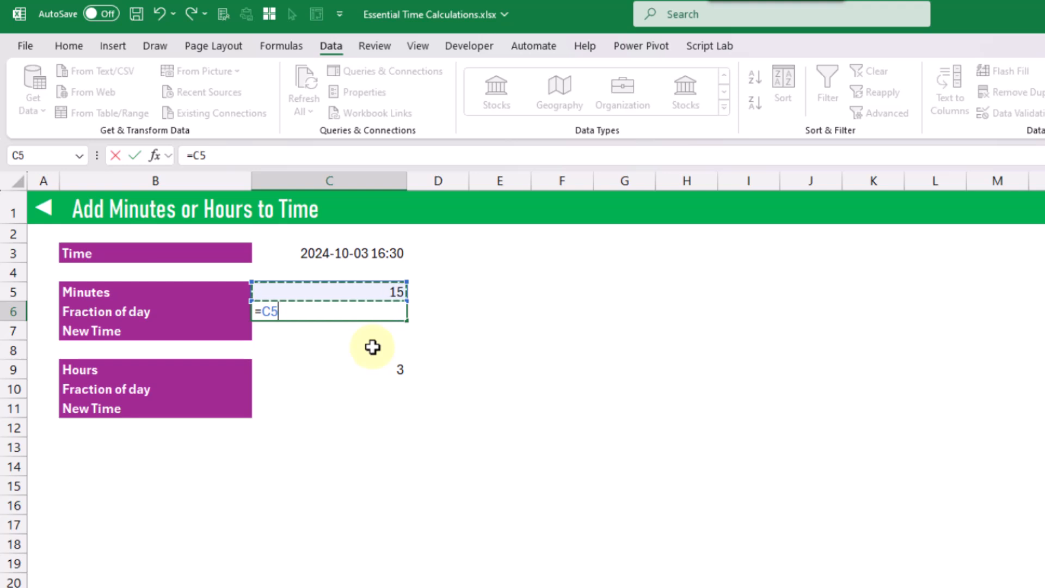
pyautogui.write('/(24*')
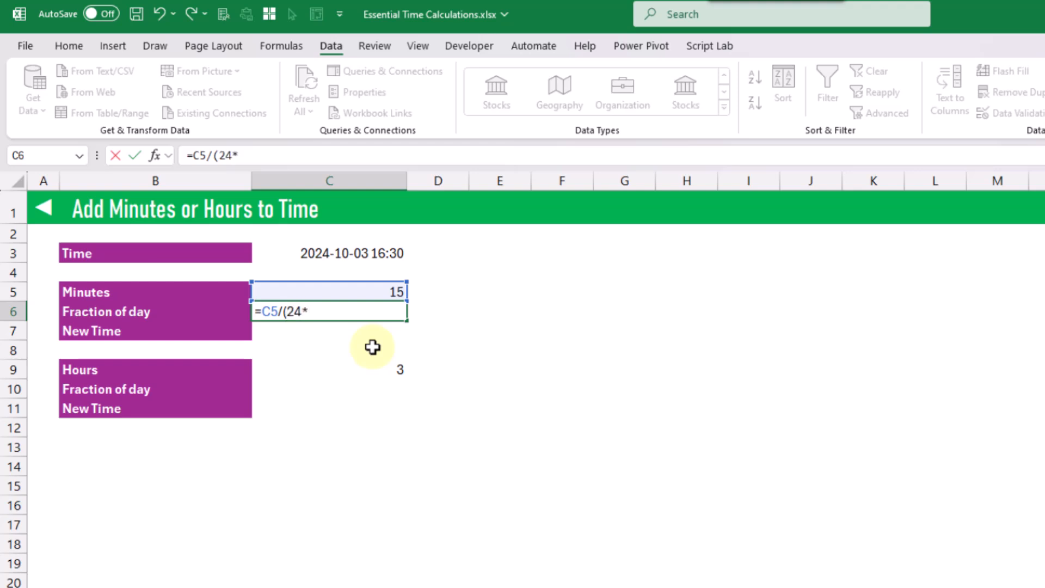
pyautogui.write('60)')
pyautogui.press('Return')
pyautogui.press('Up')
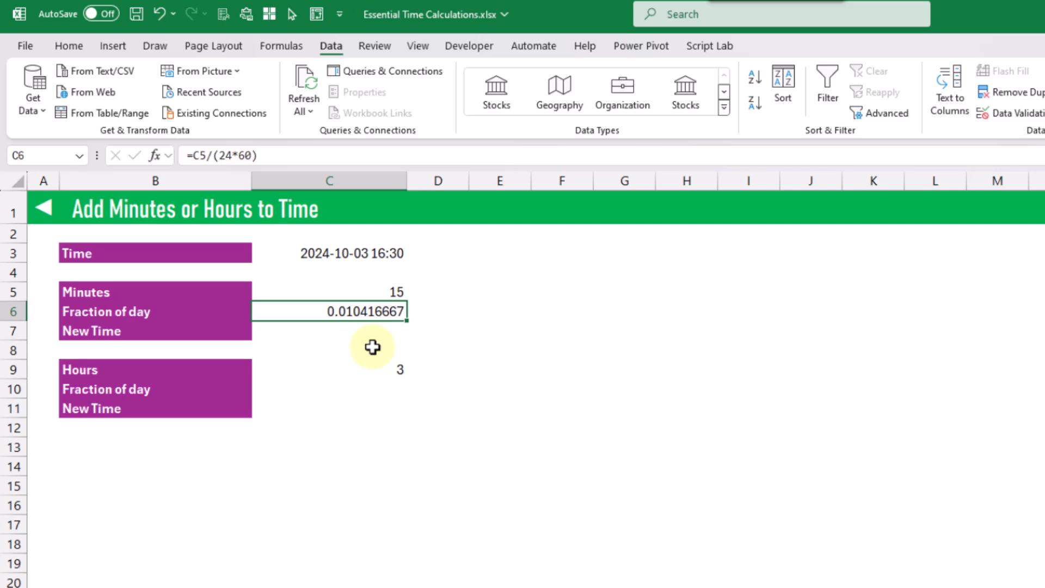
# - Calculate the New Time in C7 by adding the minutes' Fraction of day to the Time with =C6+C3
pyautogui.press('Down')
pyautogui.write('=')
pyautogui.press('Up')
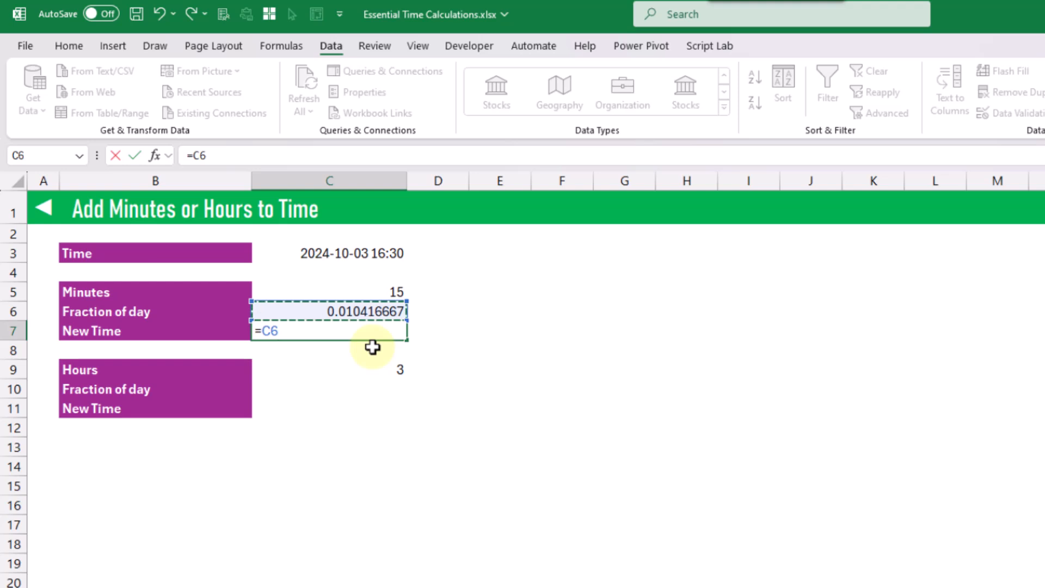
pyautogui.write('+')
pyautogui.press('Return')
pyautogui.click(328, 257)
pyautogui.press('Return')
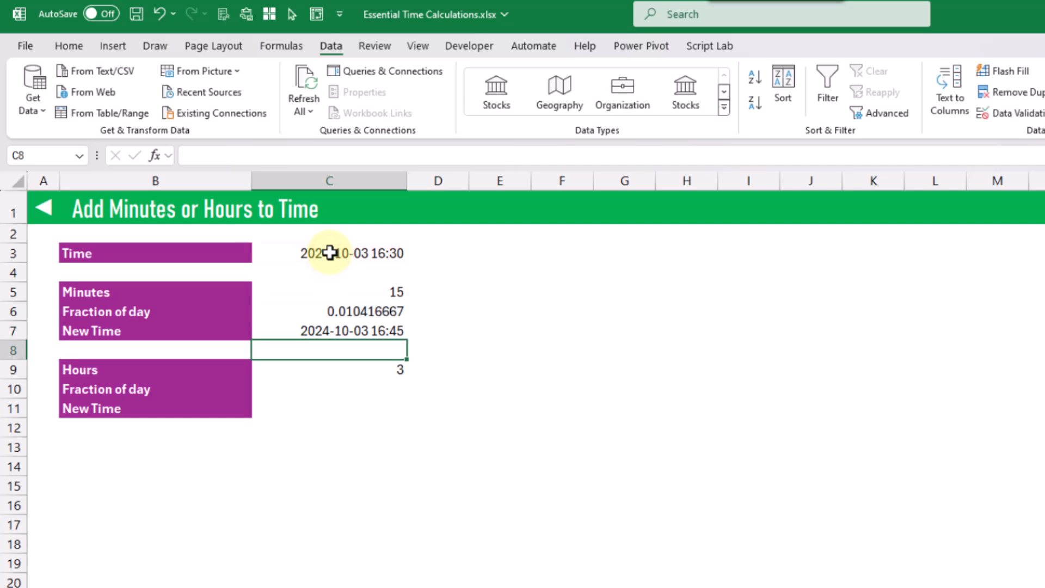
# - Convert the Hours in C9 to a Fraction of day in C10 with =C9/24
pyautogui.press('Up')
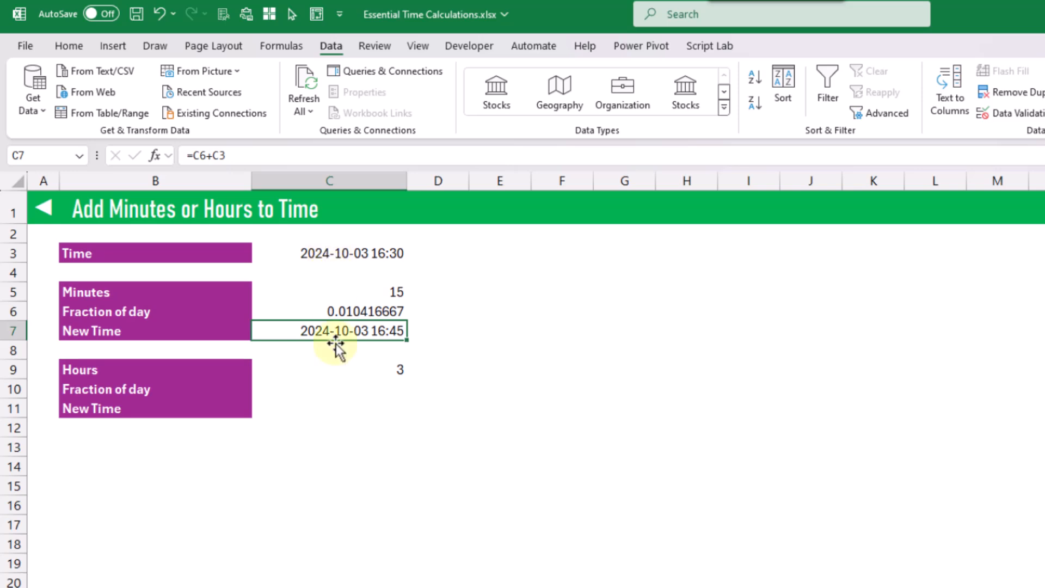
pyautogui.click(348, 388)
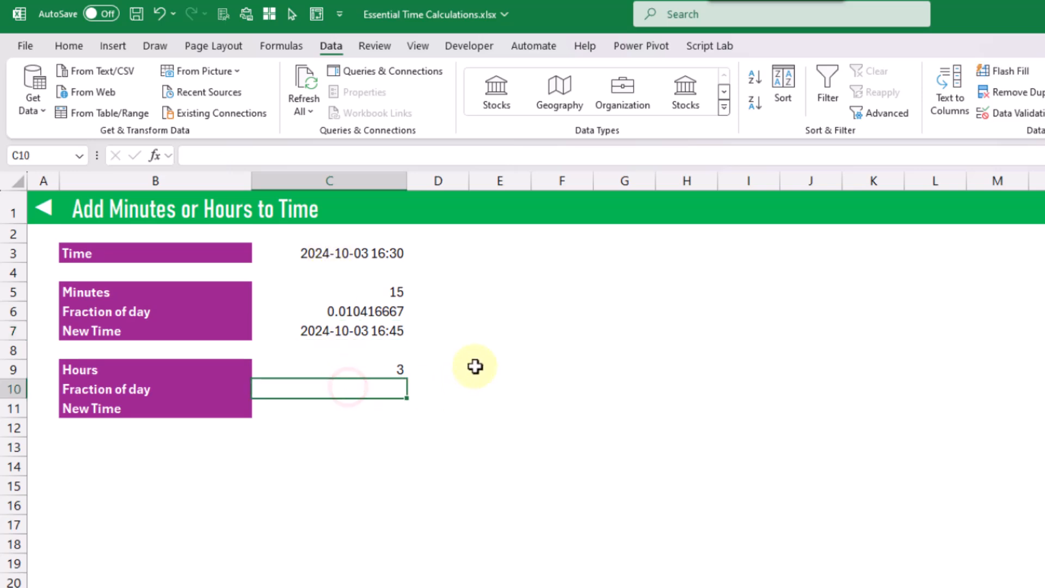
pyautogui.write('=')
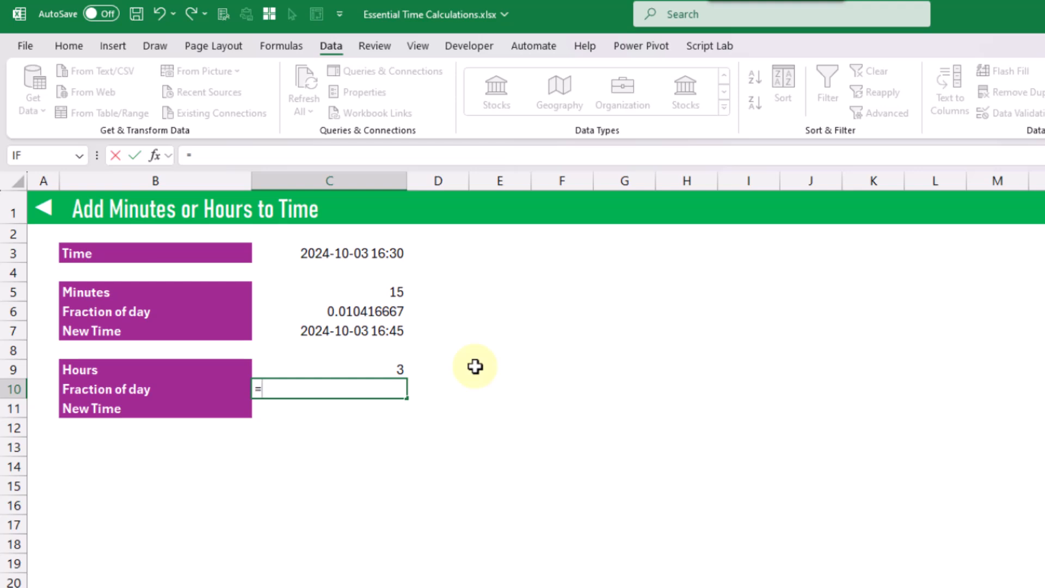
pyautogui.press('Up')
pyautogui.write('/24')
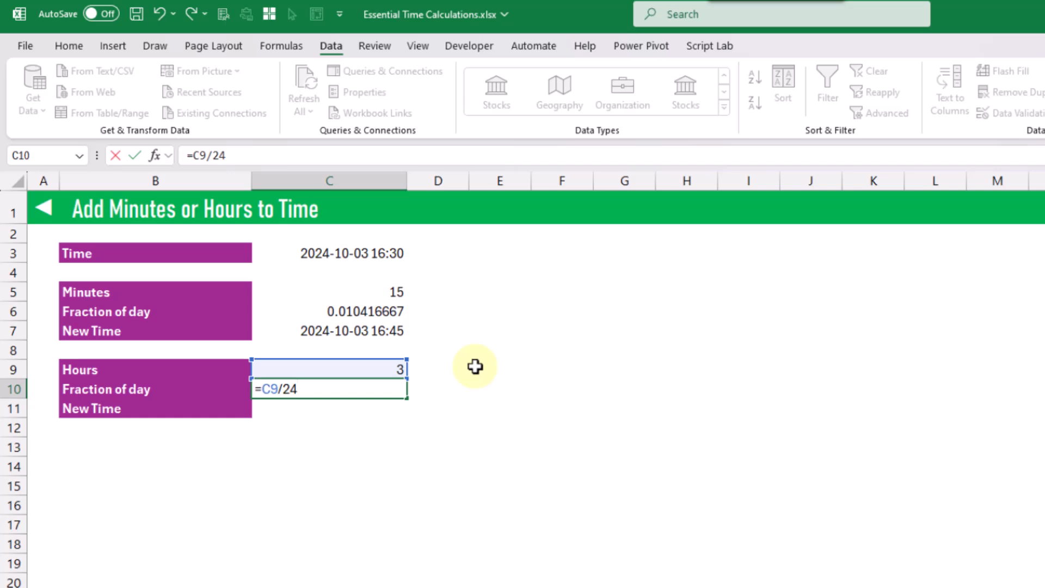
pyautogui.press('Return')
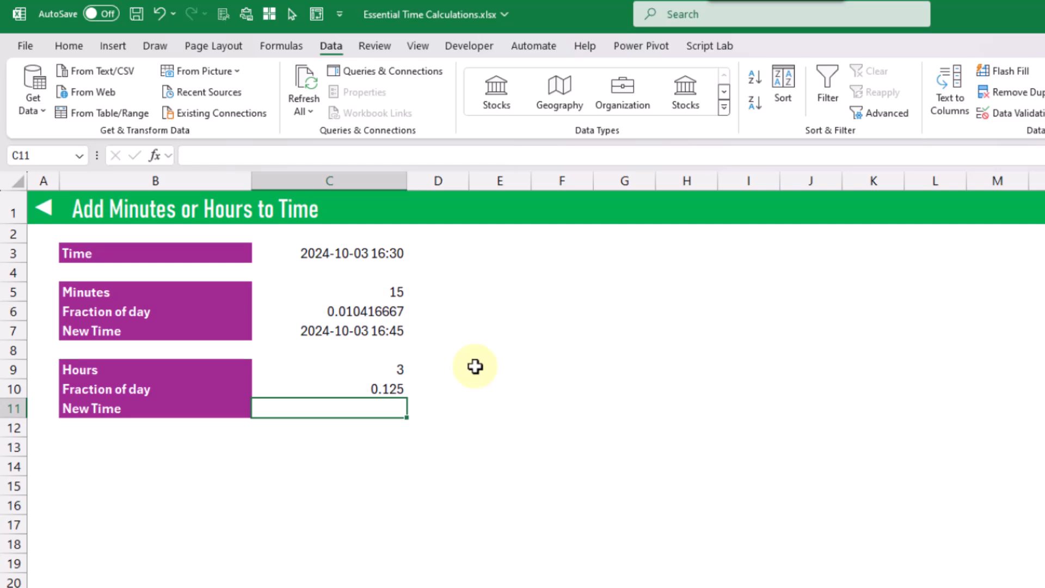
# - Calculate the New Time in C11 by adding the hours' Fraction of day to the Time with =C3+C10
pyautogui.write('=')
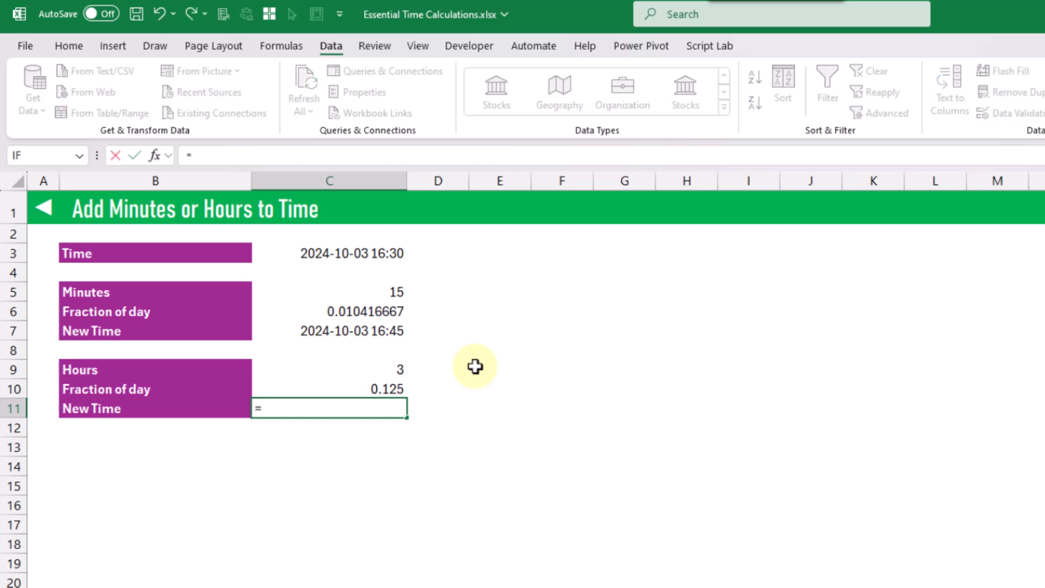
pyautogui.click(388, 256)
pyautogui.write('+')
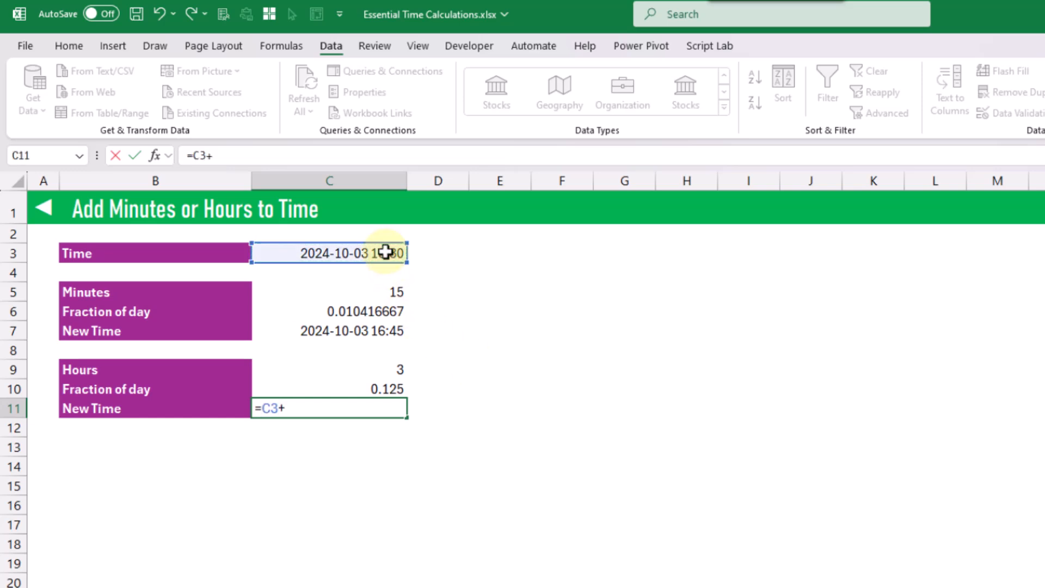
pyautogui.click(383, 388)
pyautogui.press('Return')
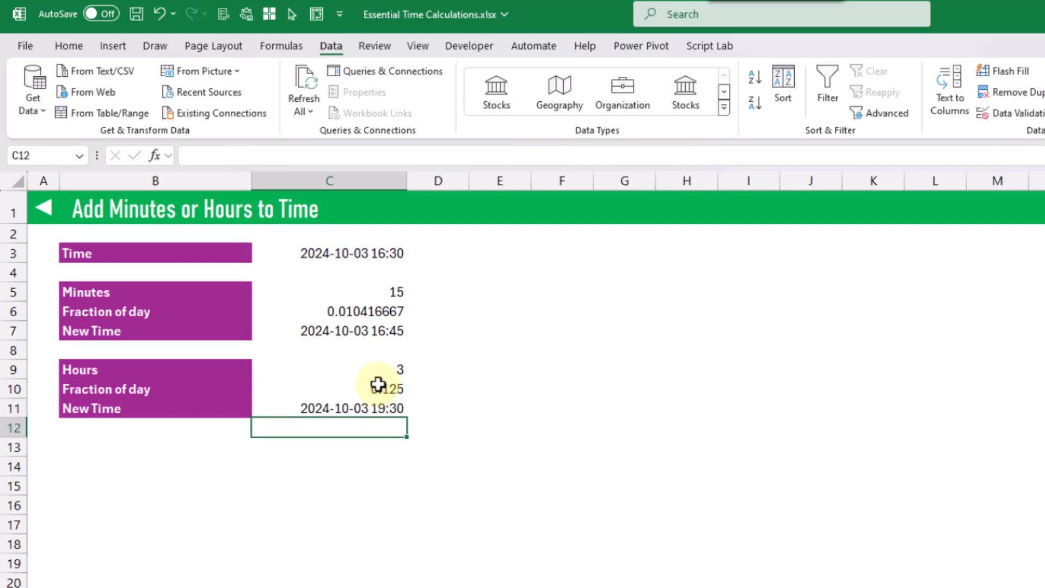
pyautogui.press('Up')
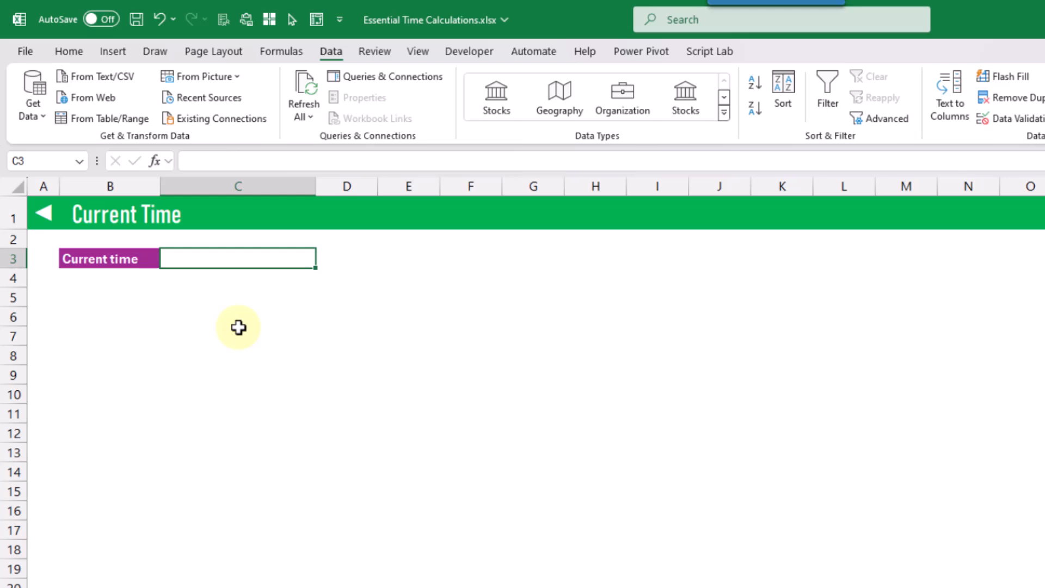
# - Enter =NOW() in C3 as the Current time on the Current Time sheet
pyautogui.write('=now')
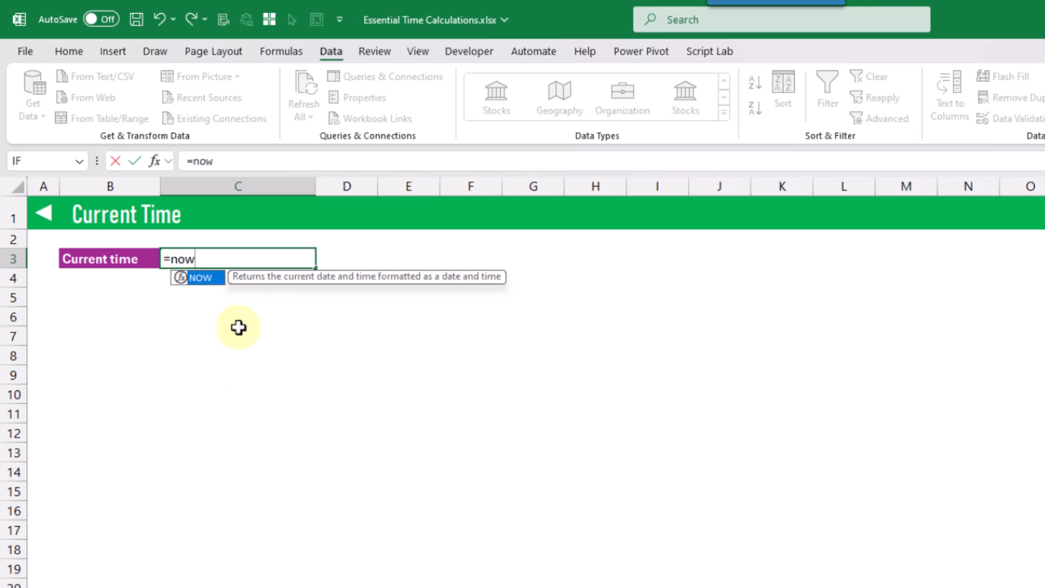
pyautogui.press('Tab')
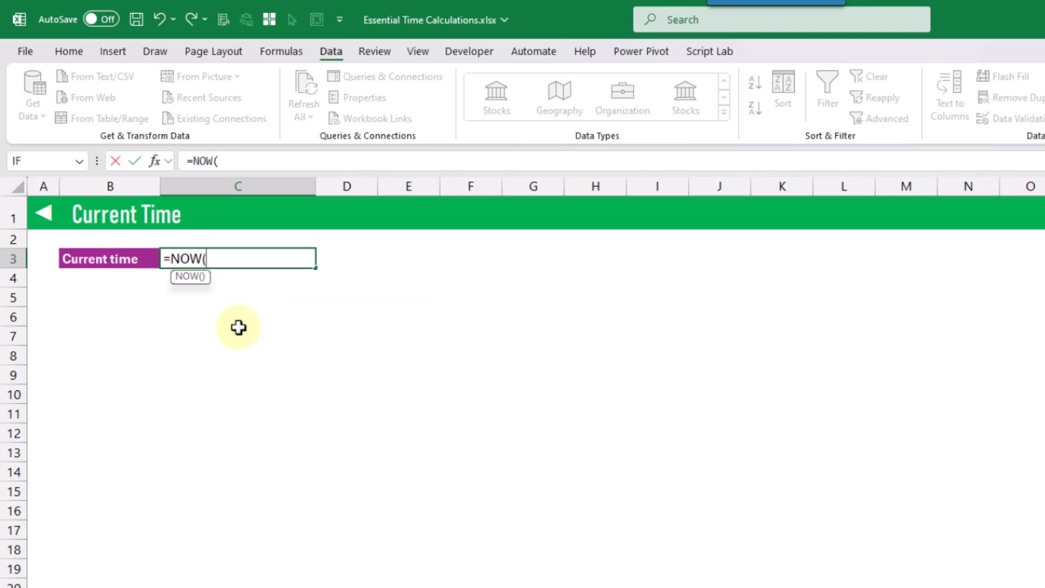
pyautogui.write(')')
pyautogui.press('Return')
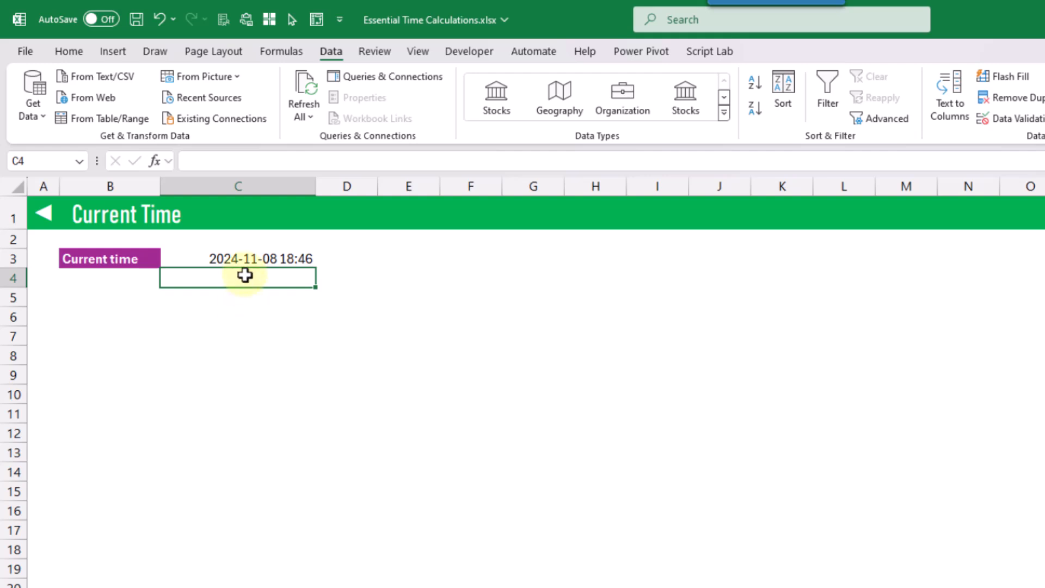
# - Add seconds to the display of the Current time in C3 with the custom number format yyyy-mm-dd h:mm:ss
pyautogui.click(243, 257)
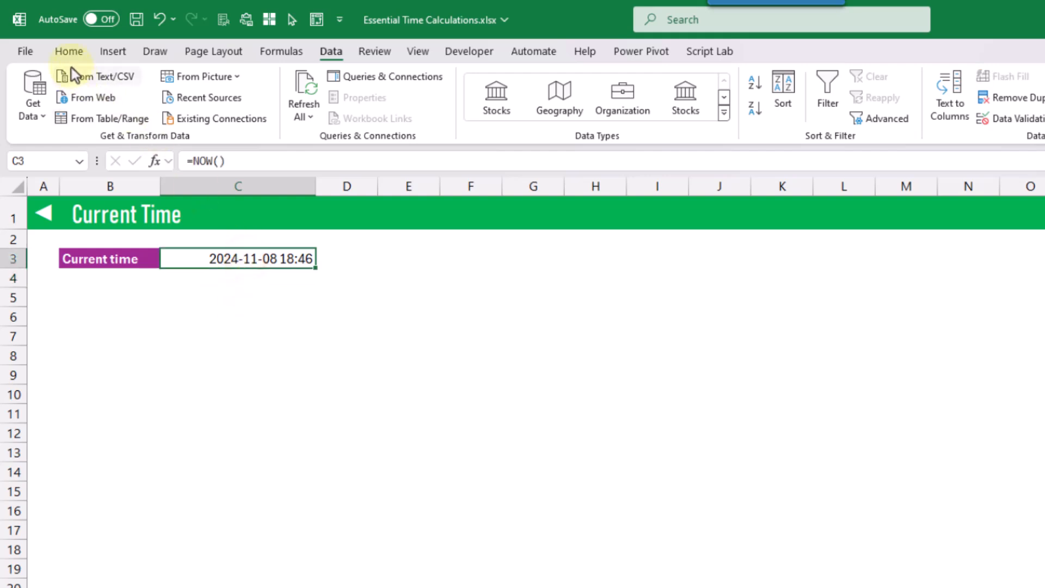
pyautogui.click(69, 51)
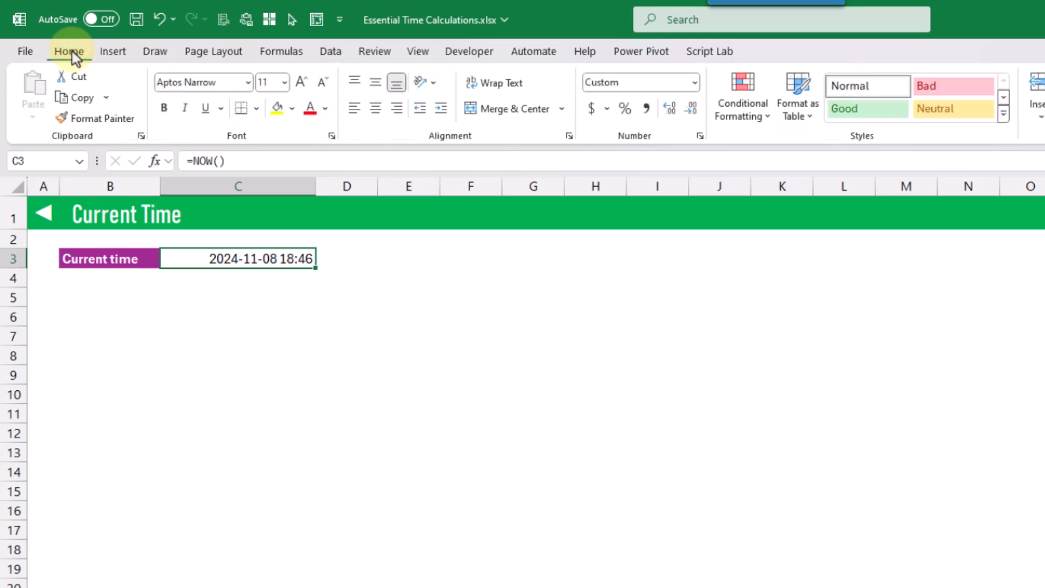
pyautogui.click(699, 137)
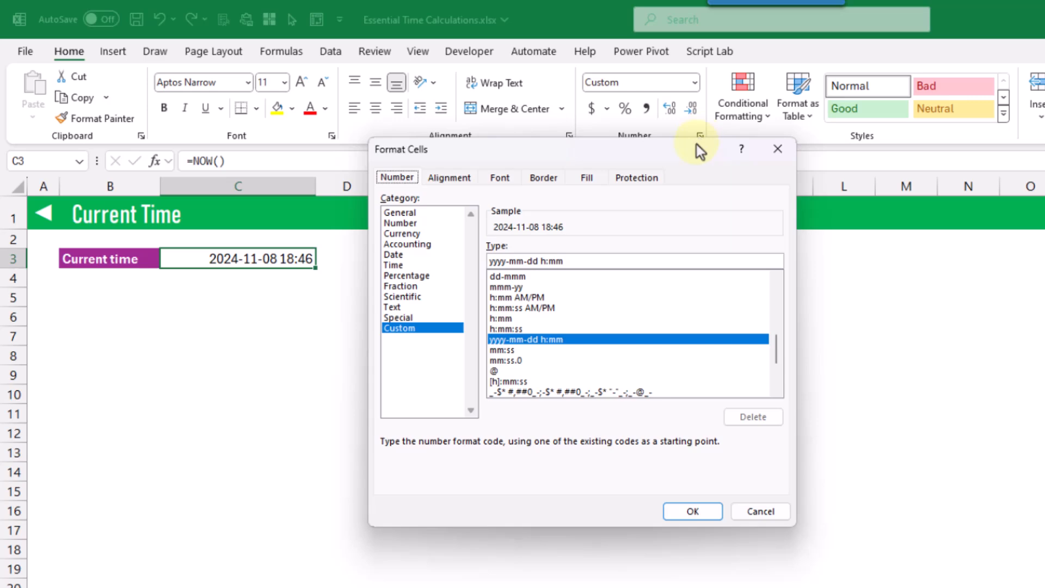
pyautogui.click(588, 262)
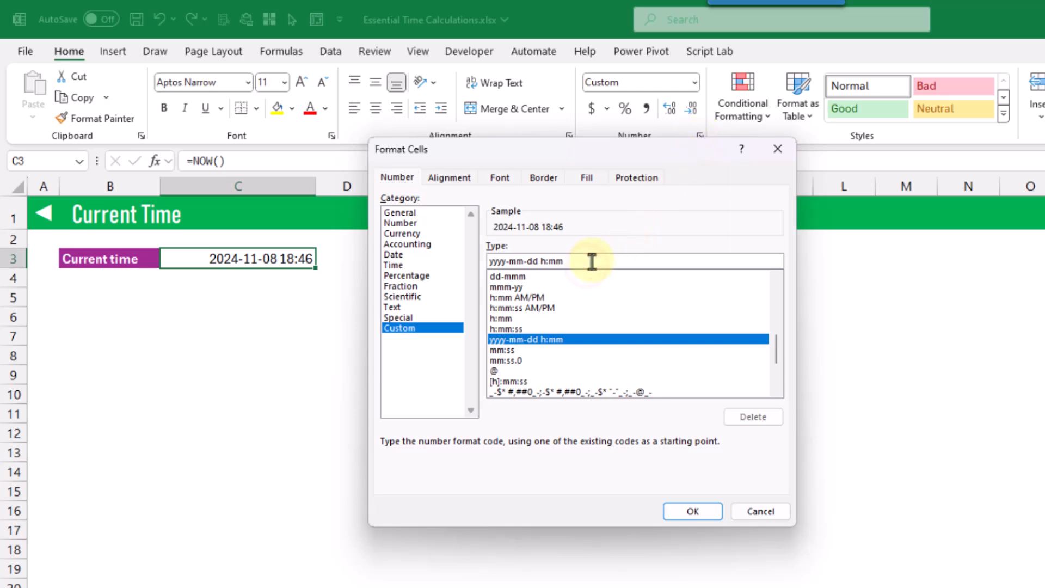
pyautogui.write(':ss')
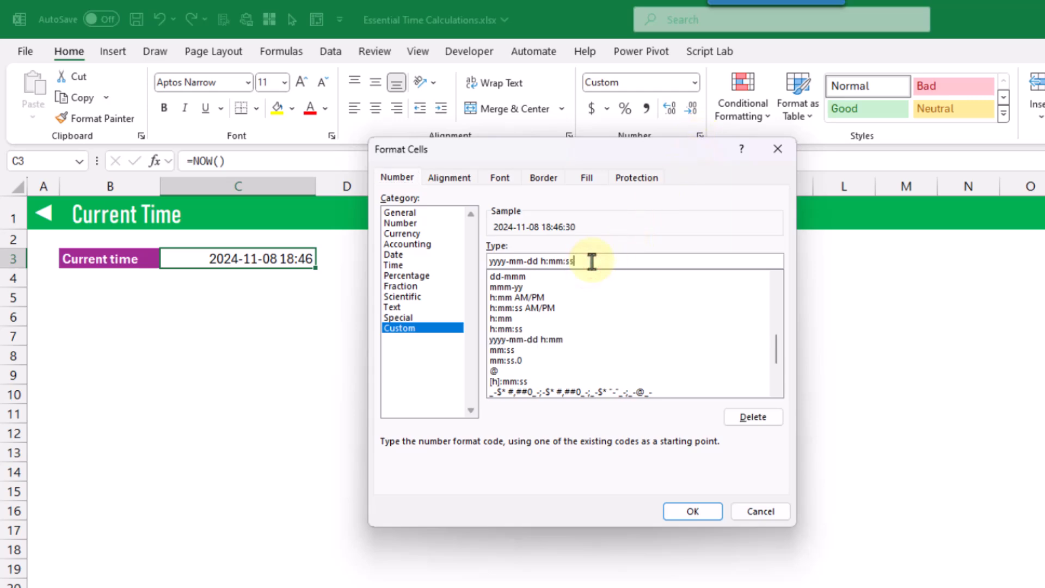
pyautogui.click(675, 509)
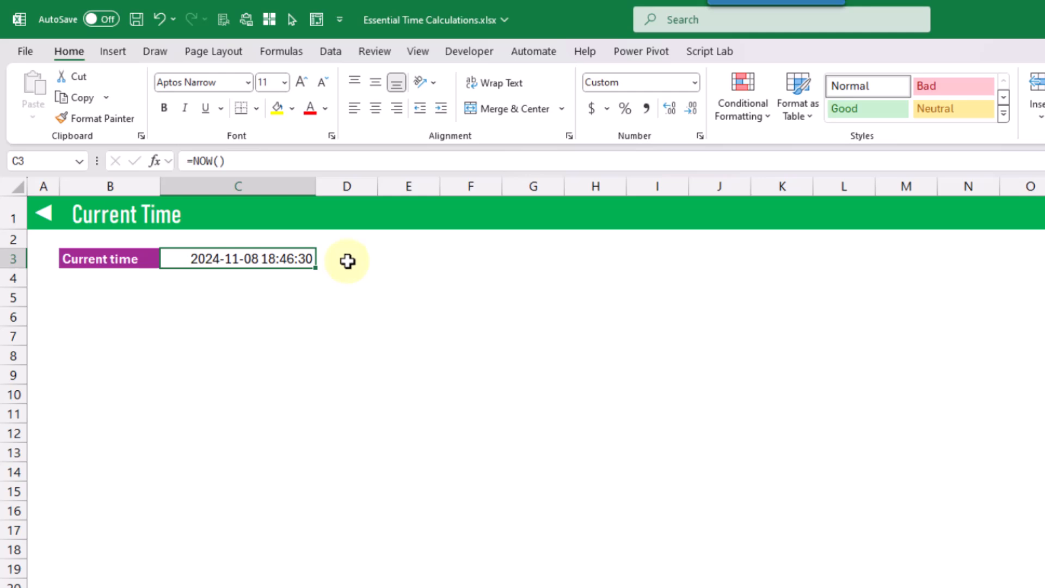
# - Recalculate the workbook five times to refresh the Current time in C3
pyautogui.press('F9')
pyautogui.press('F9')
pyautogui.press('F9')
pyautogui.press('F9')
pyautogui.press('F9')
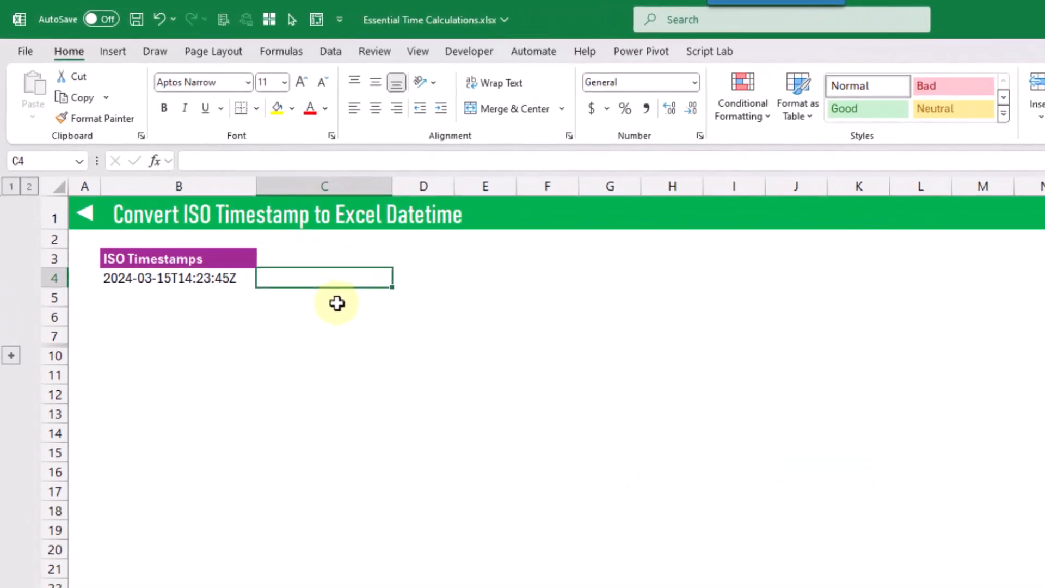
# - Split the ISO timestamp in B4 into date and time from C4 with =TEXTSPLIT(B4,{"T","Z"})
pyautogui.click(188, 274)
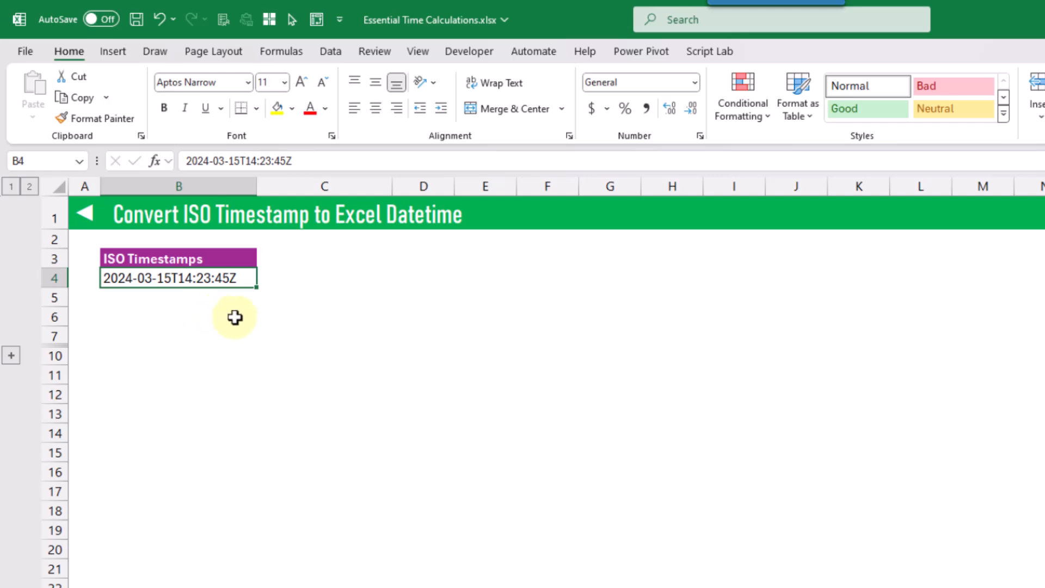
pyautogui.click(289, 269)
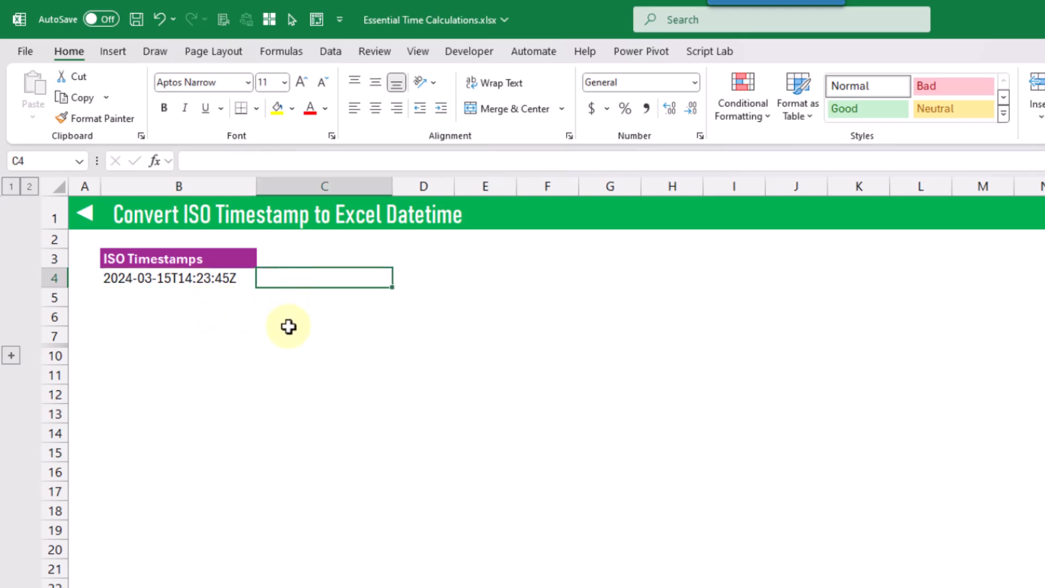
pyautogui.write('=te')
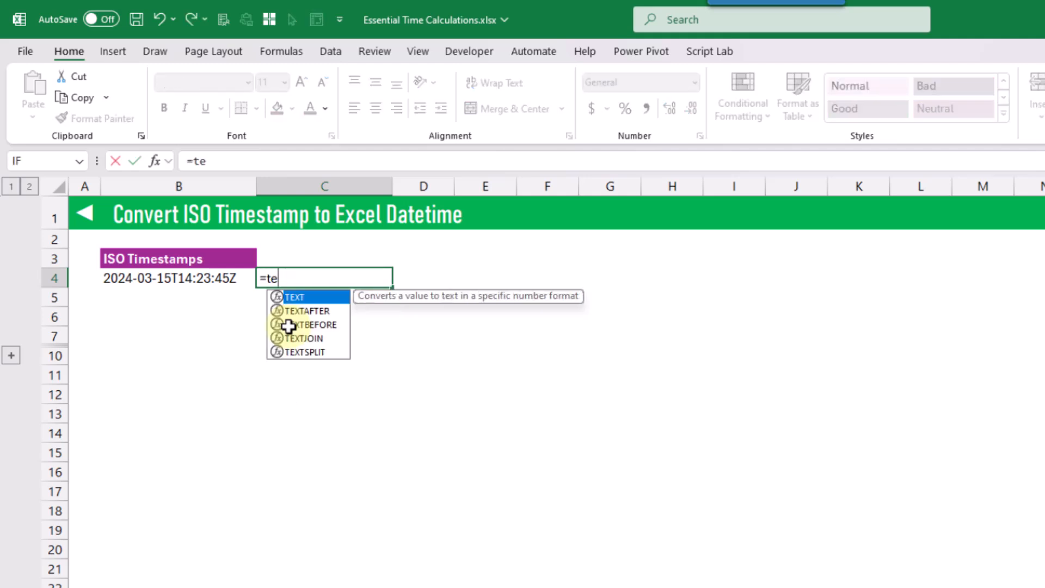
pyautogui.press('Down')
pyautogui.press('Down')
pyautogui.press('Down')
pyautogui.press('Down')
pyautogui.press('Tab')
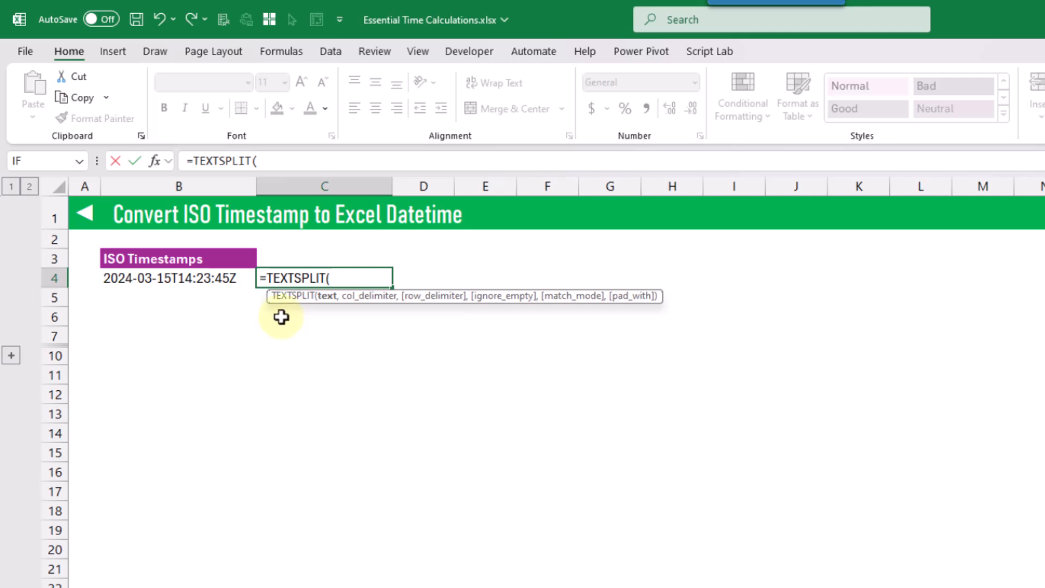
pyautogui.click(196, 281)
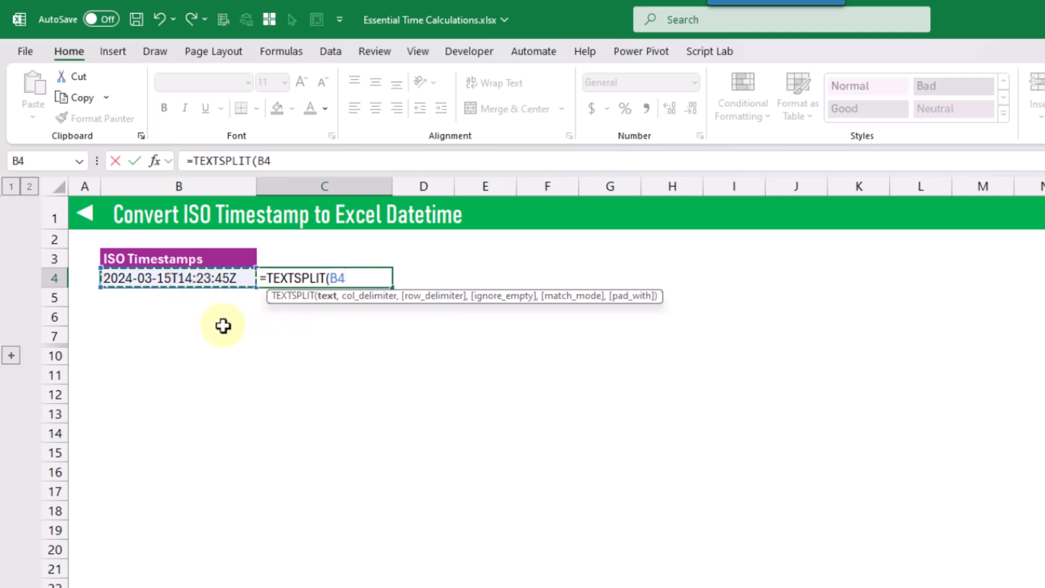
pyautogui.write(',')
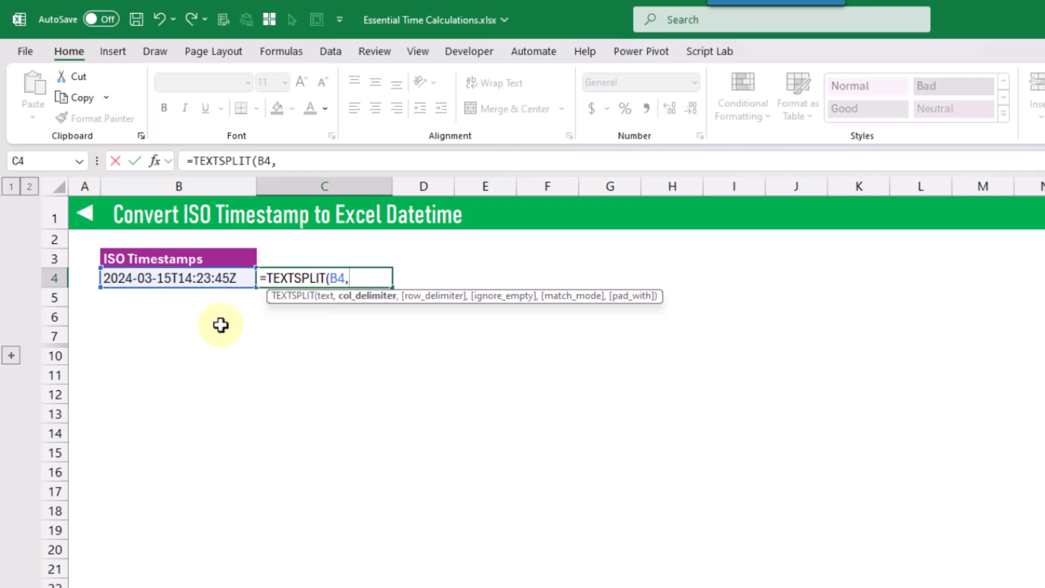
pyautogui.write('{')
pyautogui.write('"T","Z"')
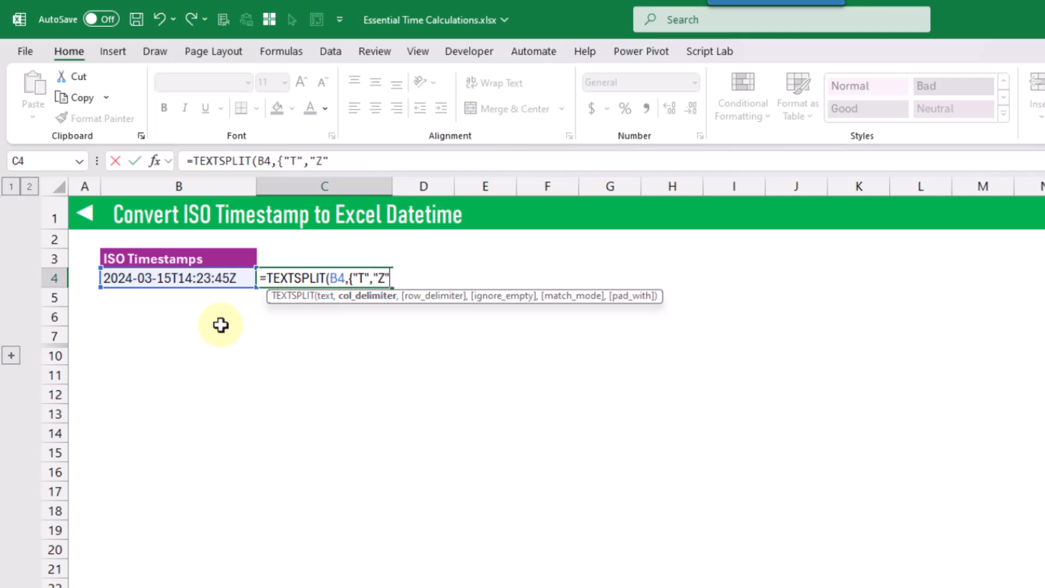
pyautogui.write('}')
pyautogui.press('Return')
pyautogui.press('Up')
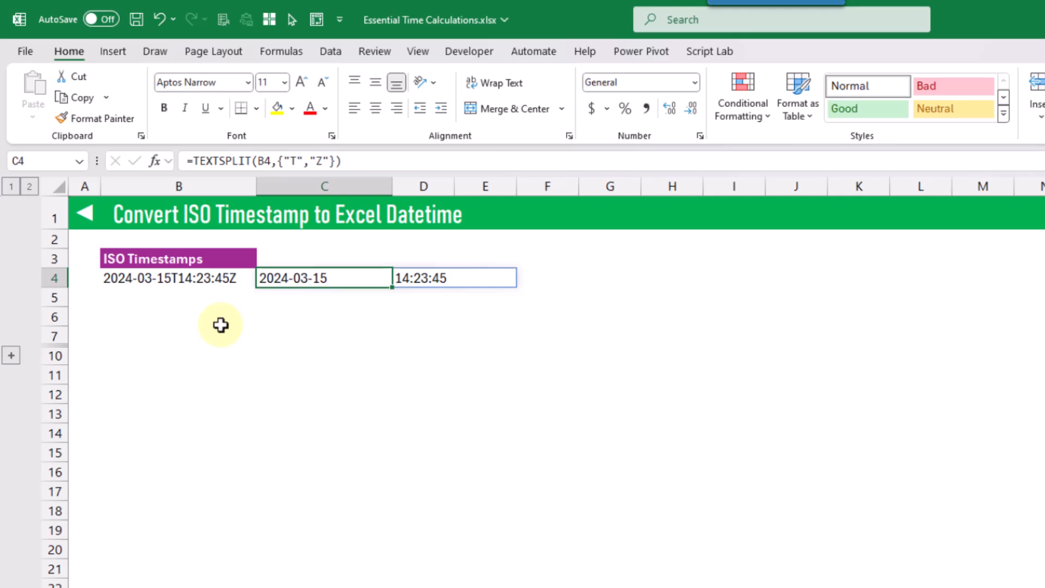
# - Make the C4 split ignore empty cells by changing its formula to =TEXTSPLIT(B4,{"T","Z"},,TRUE)
pyautogui.press('Right')
pyautogui.press('Right')
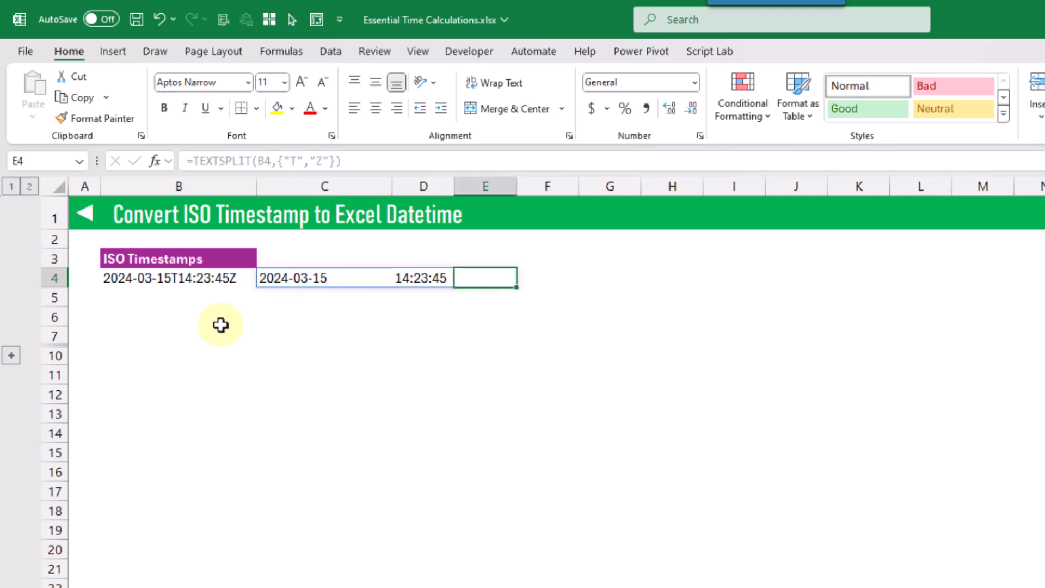
pyautogui.press('Left')
pyautogui.press('Left')
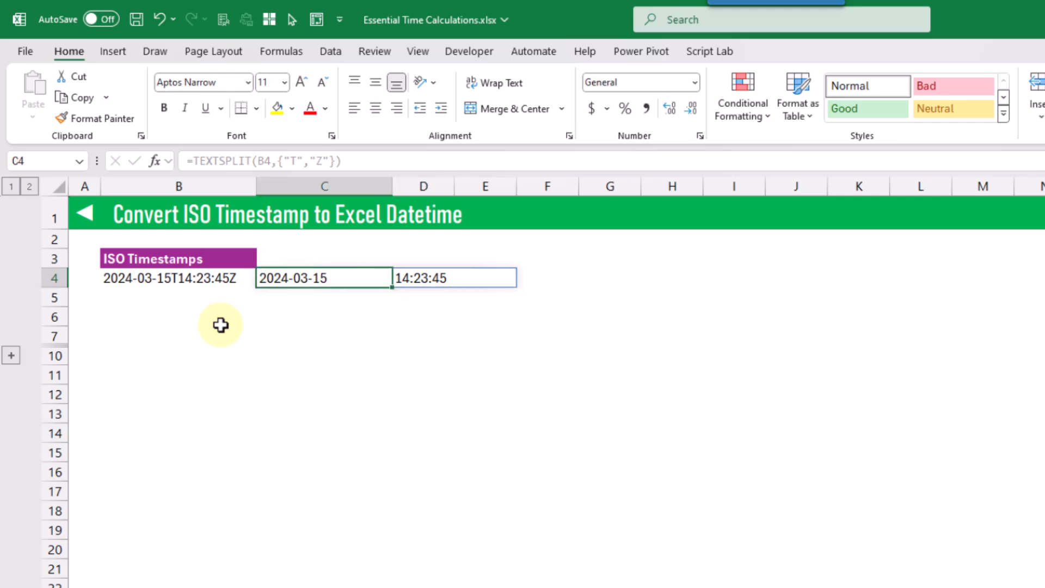
pyautogui.press('F2')
pyautogui.press('BackSpace')
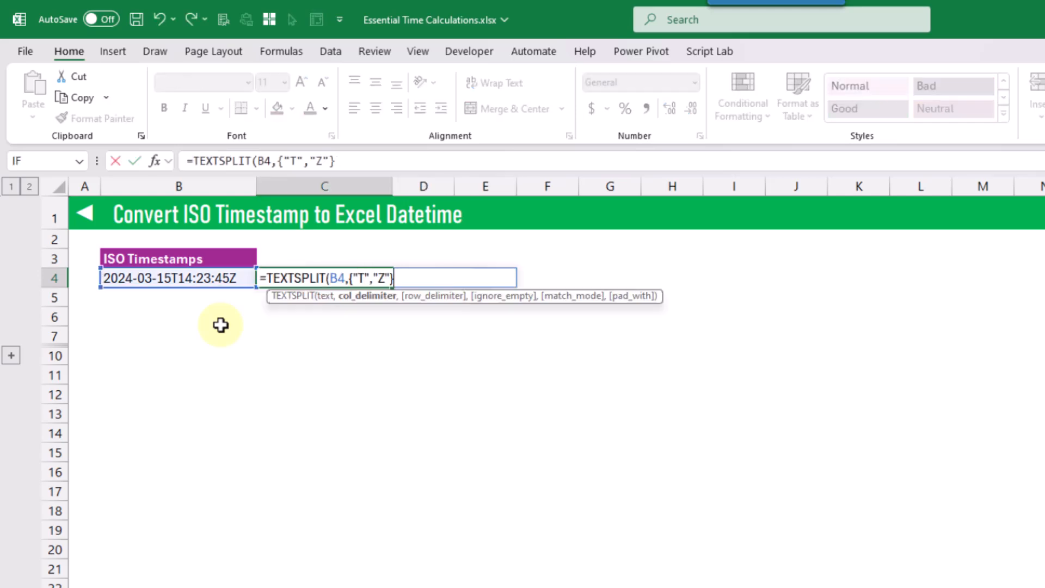
pyautogui.write(',')
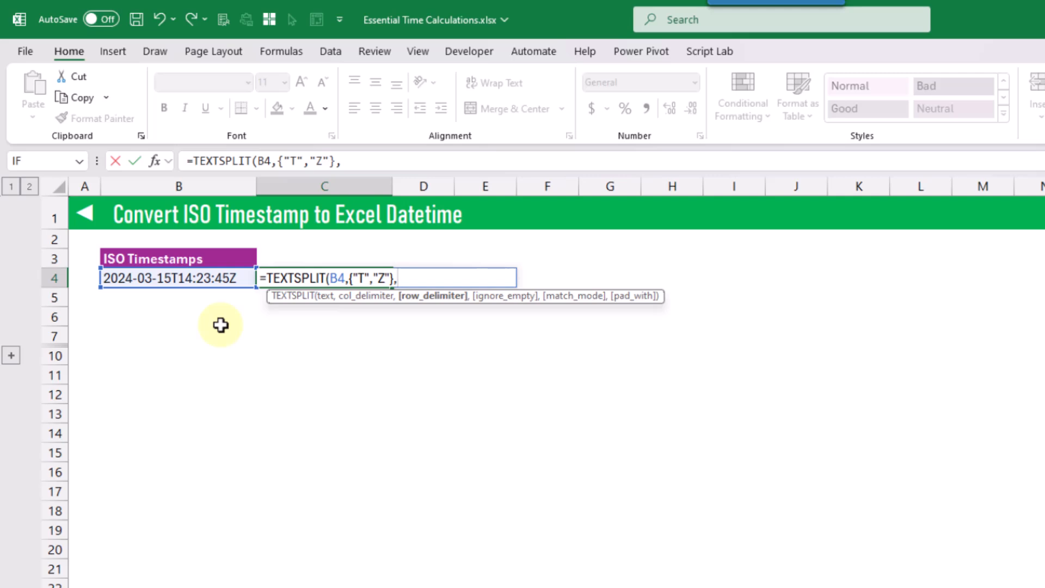
pyautogui.write(',TRUE')
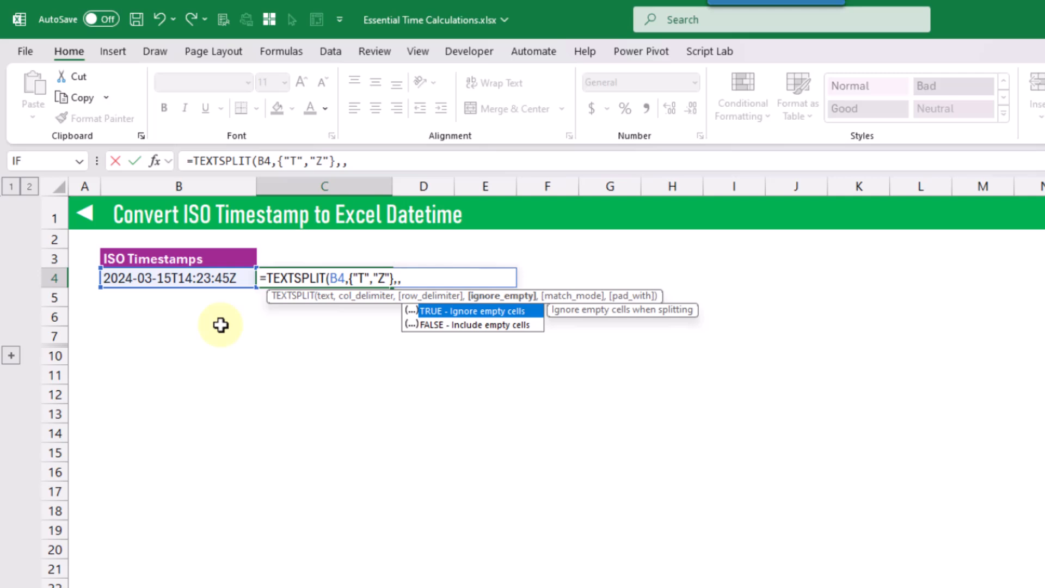
pyautogui.press('Tab')
pyautogui.write(')')
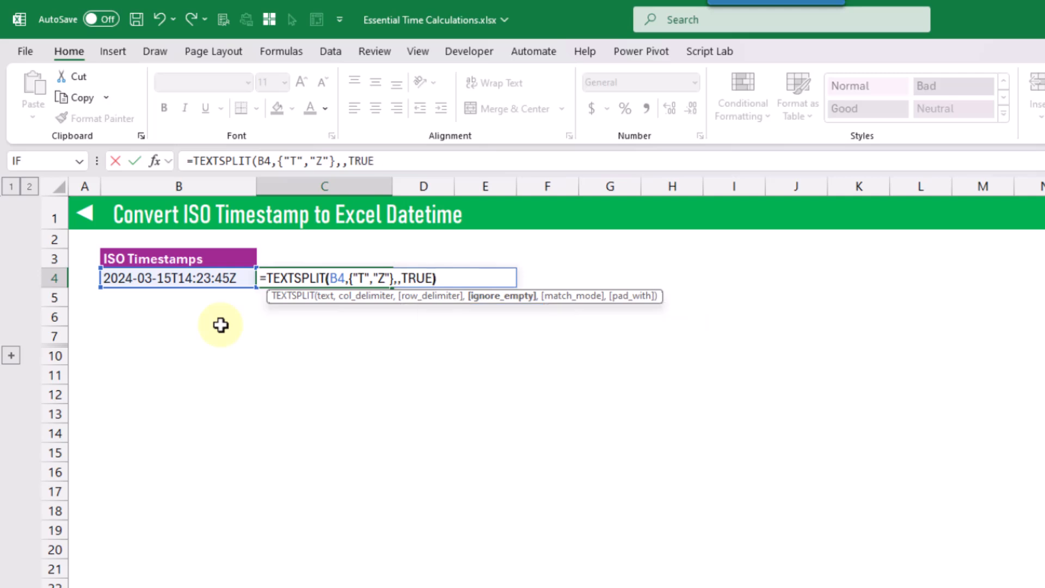
pyautogui.press('Return')
pyautogui.press('Up')
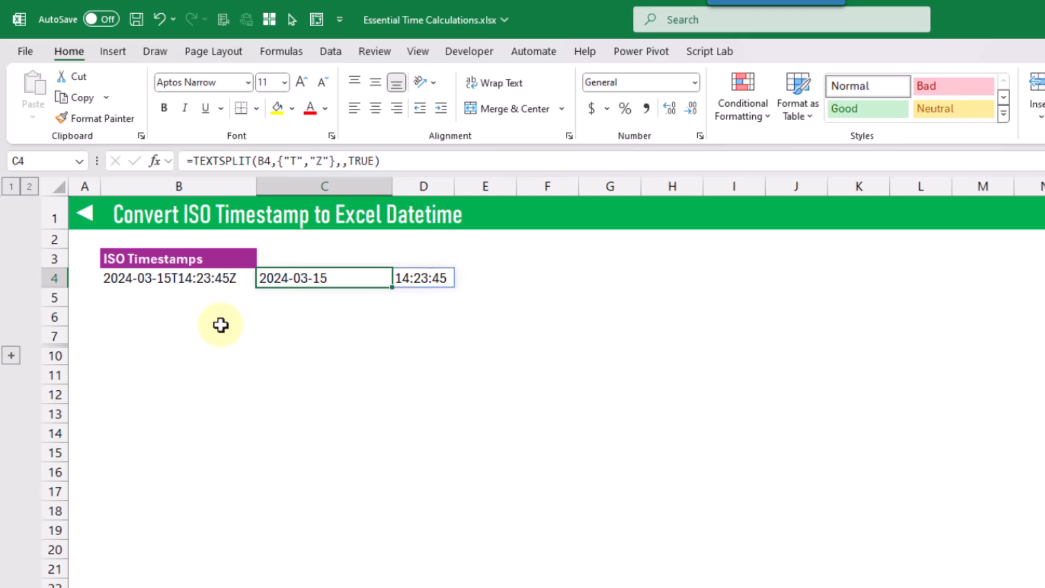
# - Convert the date text in C4 to a date serial number in C5 with =DATEVALUE(C4)
pyautogui.press('Down')
pyautogui.press('Up')
pyautogui.press('Down')
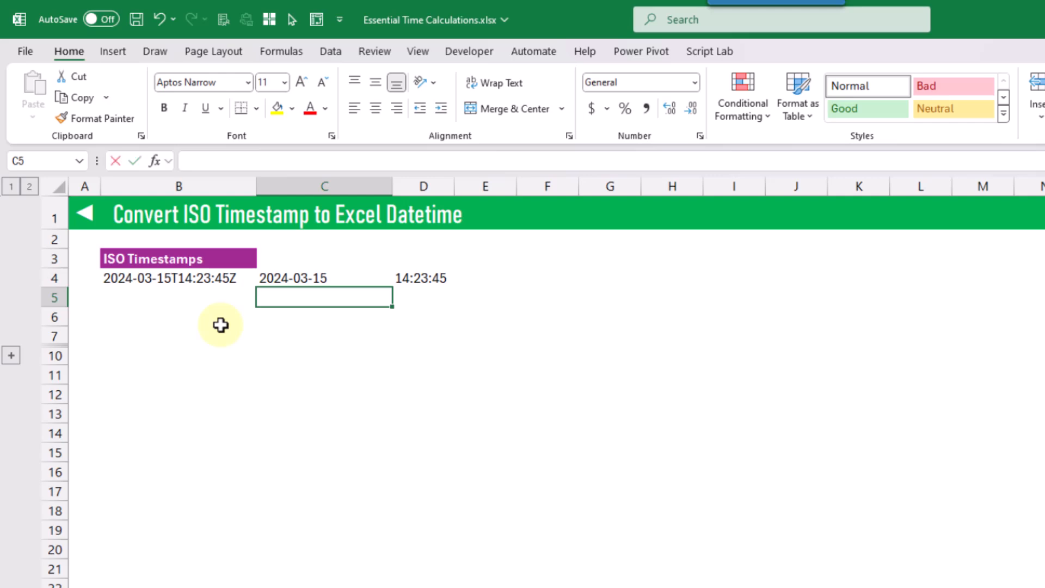
pyautogui.write('=')
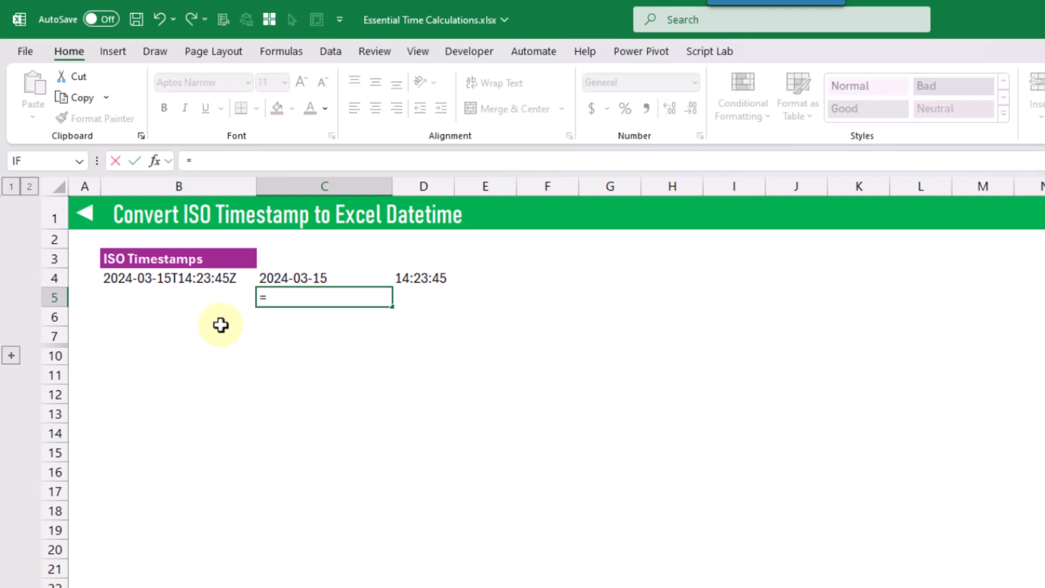
pyautogui.write('date')
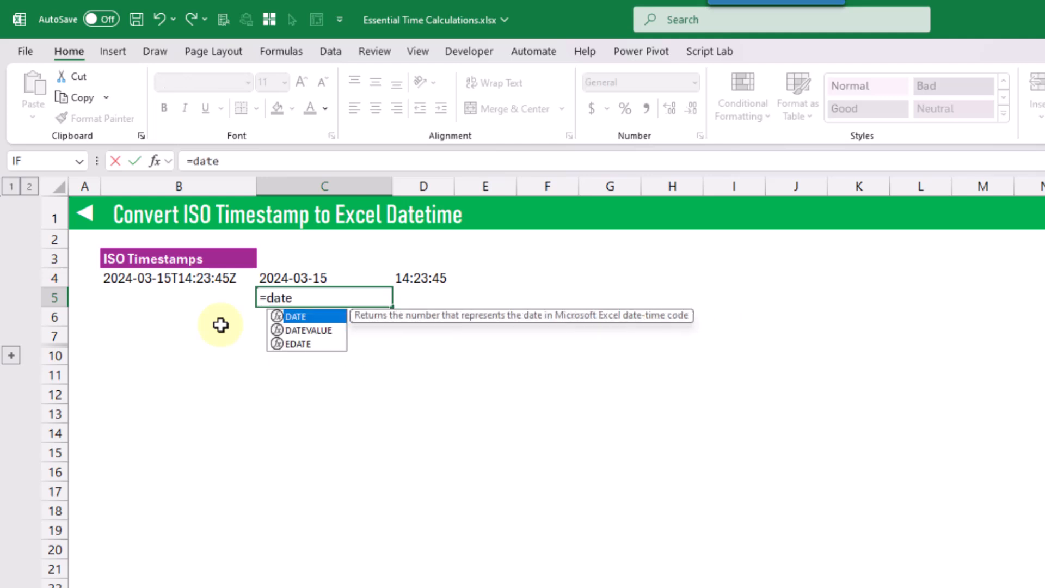
pyautogui.press('Down')
pyautogui.press('Tab')
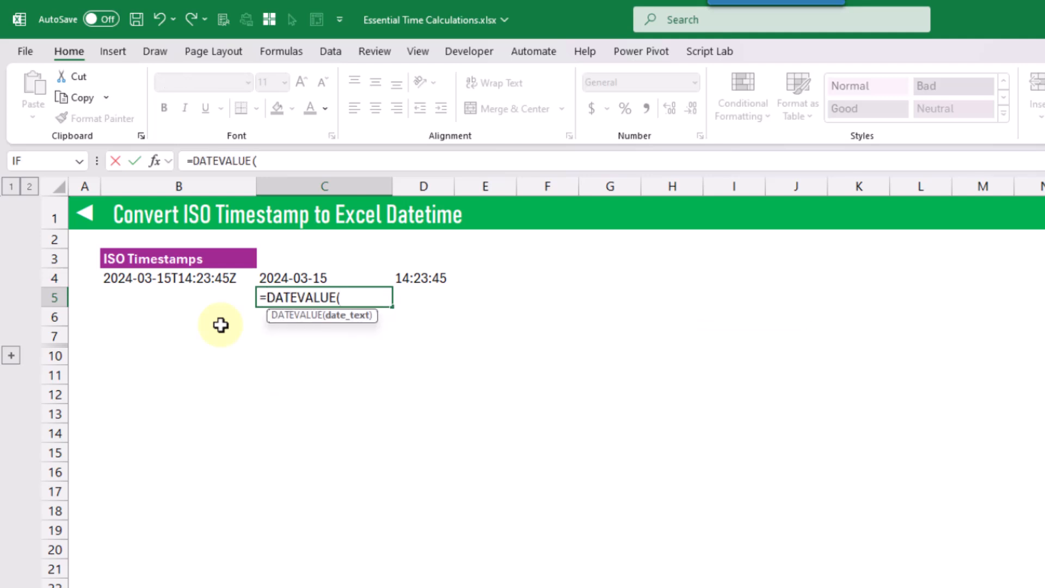
pyautogui.press('Up')
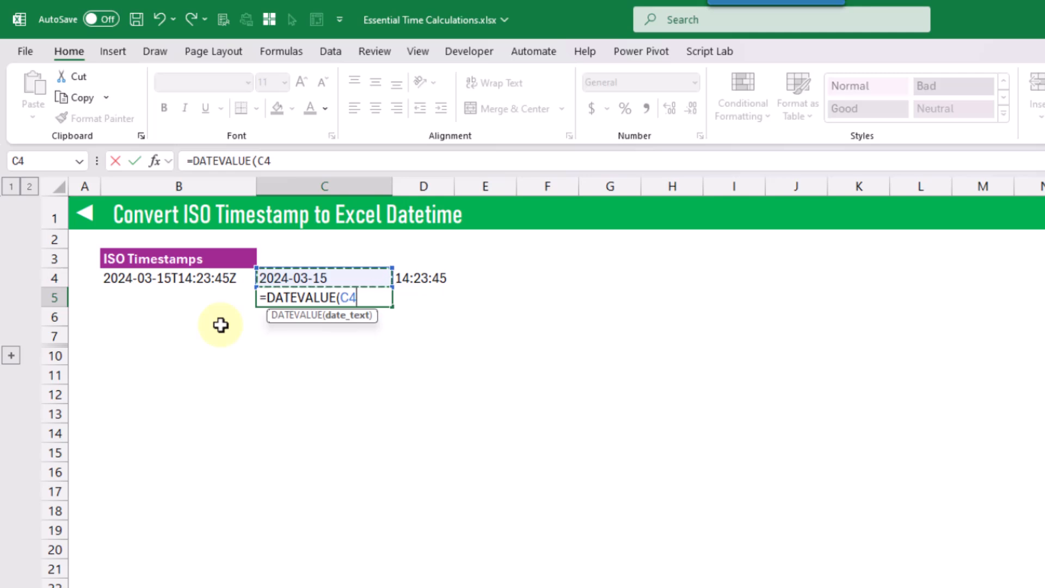
pyautogui.hotkey('ctrl', 'Return')
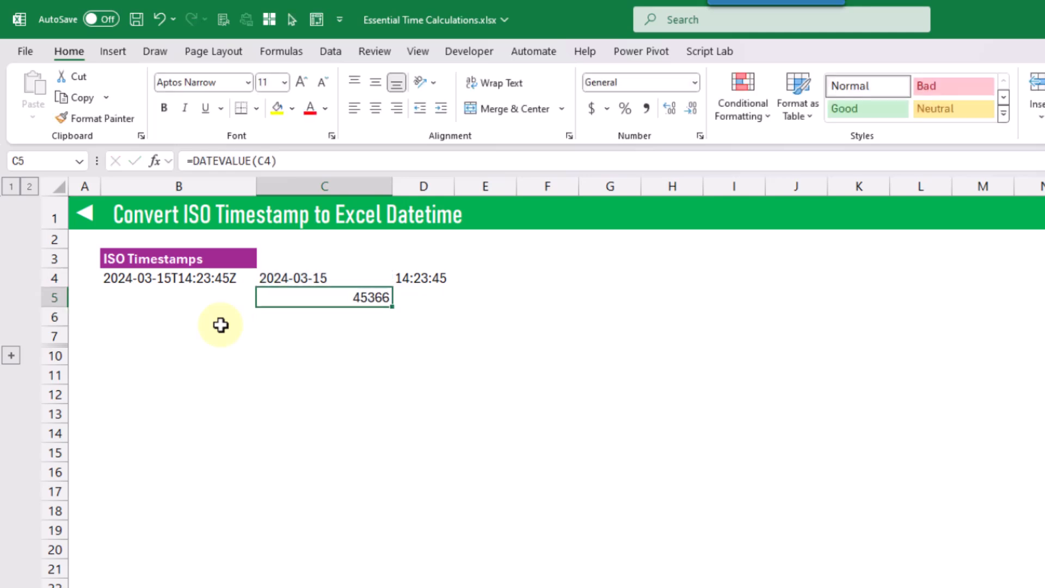
# - Convert the time text in D4 to a time fraction in D5 with =TIMEVALUE(D4)
pyautogui.press('Right')
pyautogui.write('=time')
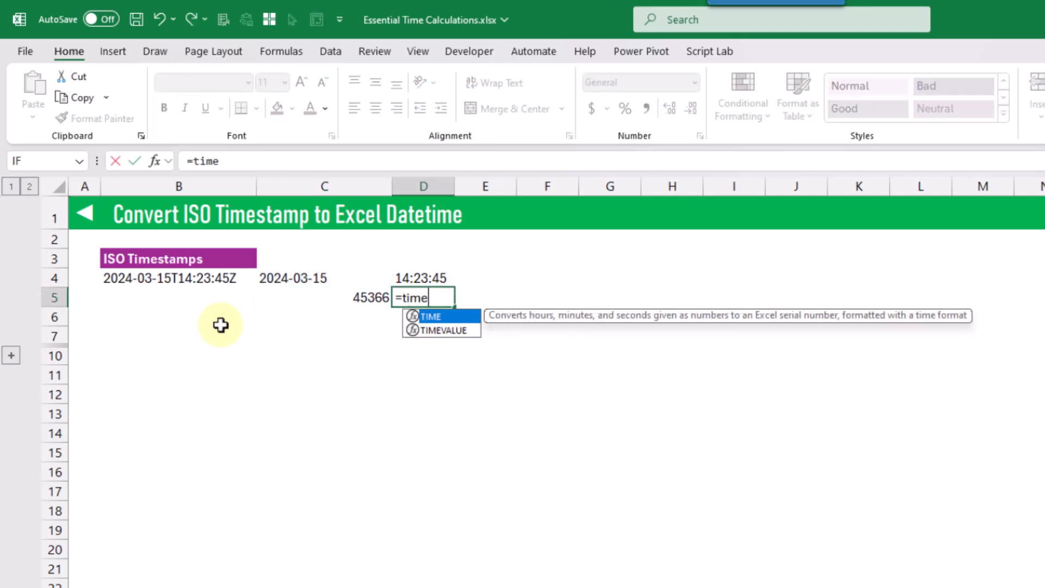
pyautogui.press('Down')
pyautogui.press('Tab')
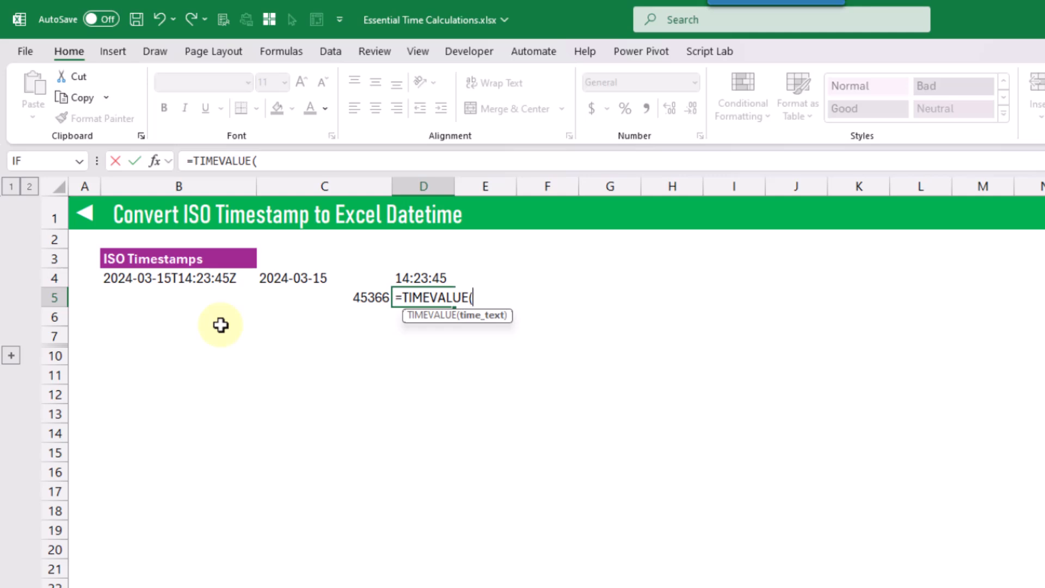
pyautogui.press('Up')
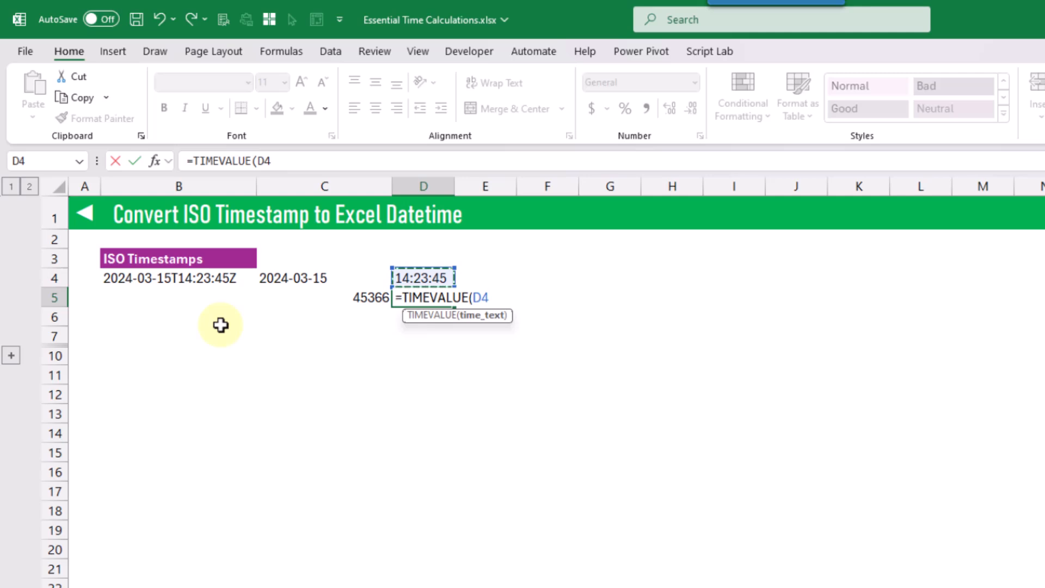
pyautogui.hotkey('shift', 'Tab')
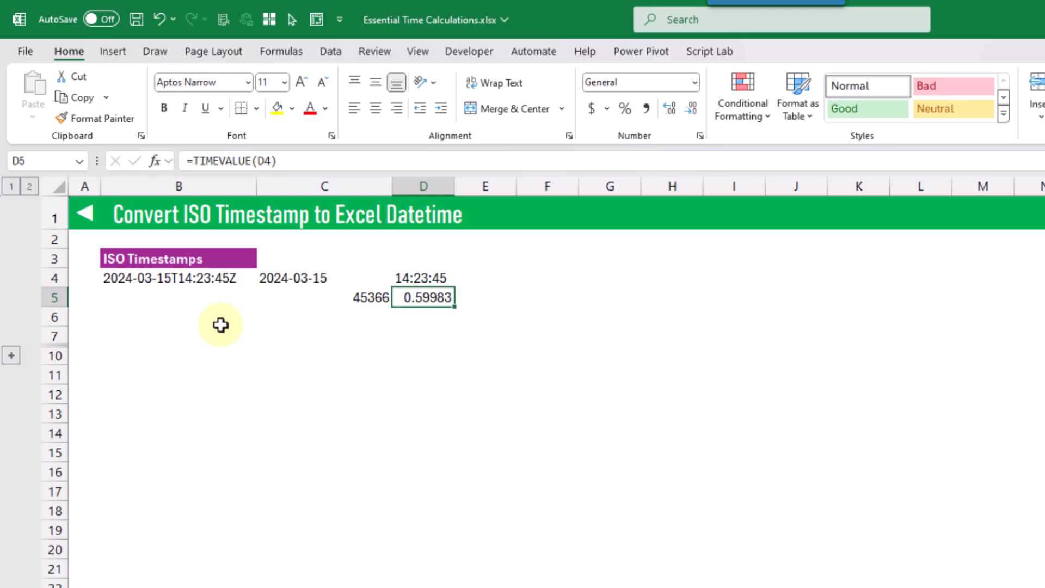
# - Combine the converted date and time into one datetime in C6 with =C5+D5
pyautogui.press('Left')
pyautogui.press('Down')
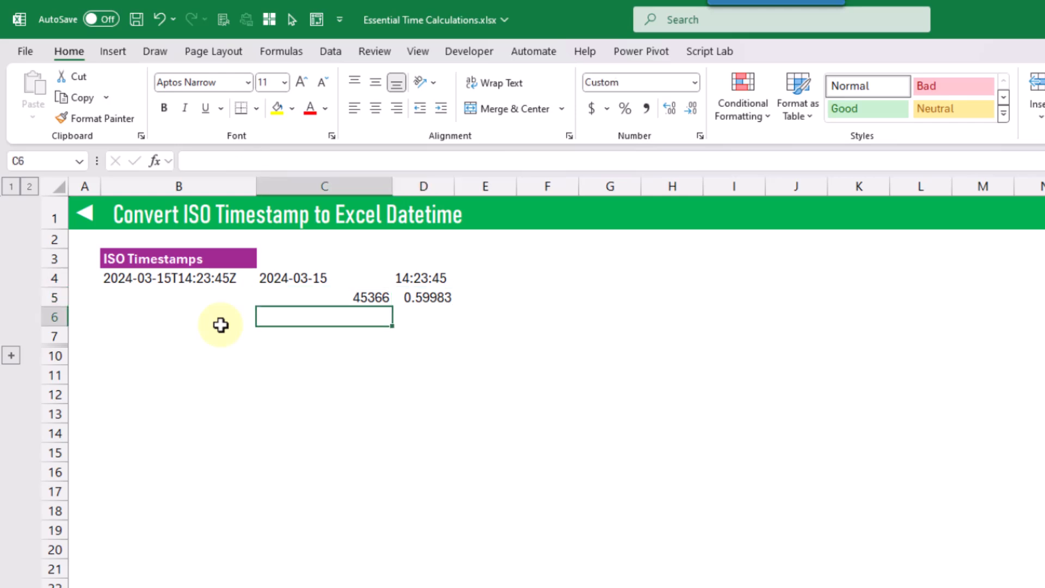
pyautogui.write('=')
pyautogui.press('Up')
pyautogui.write('+')
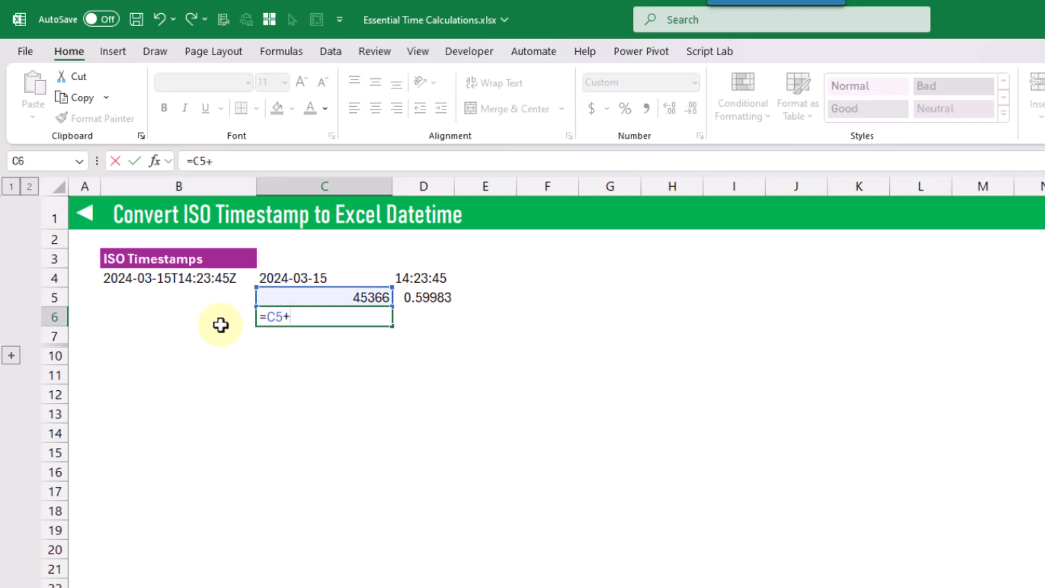
pyautogui.press('Up')
pyautogui.press('Right')
pyautogui.press('Return')
pyautogui.press('Up')
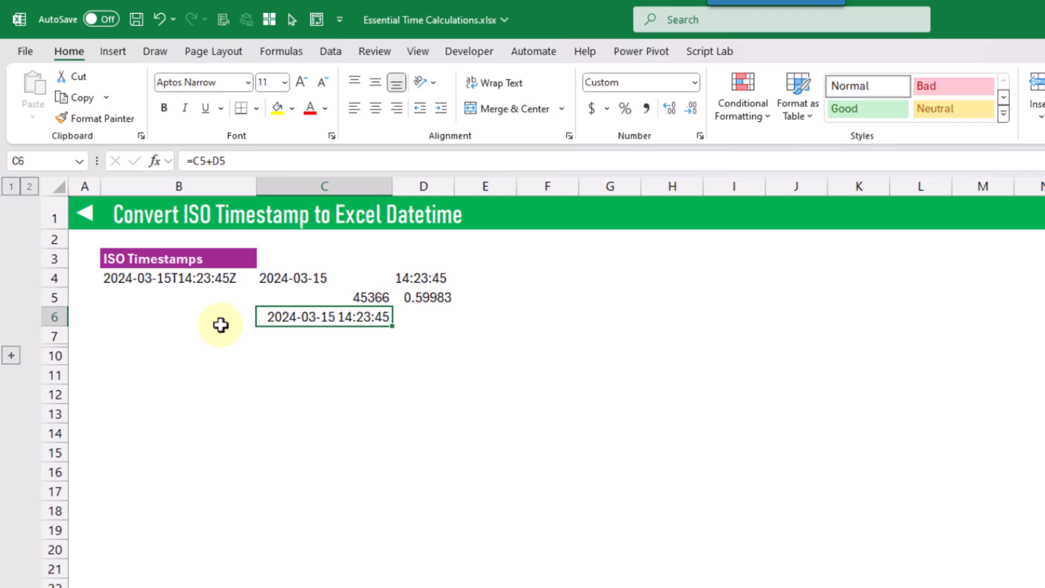
# - Expand the collapsed rows 8 and 9 and examine the single-cell LET formula in C9
pyautogui.click(10, 356)
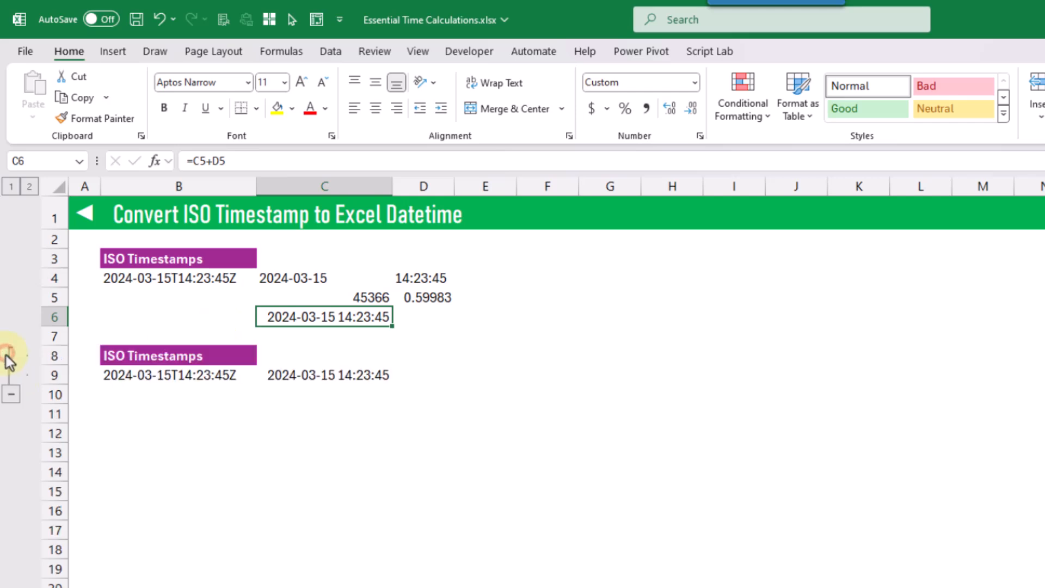
pyautogui.click(291, 381)
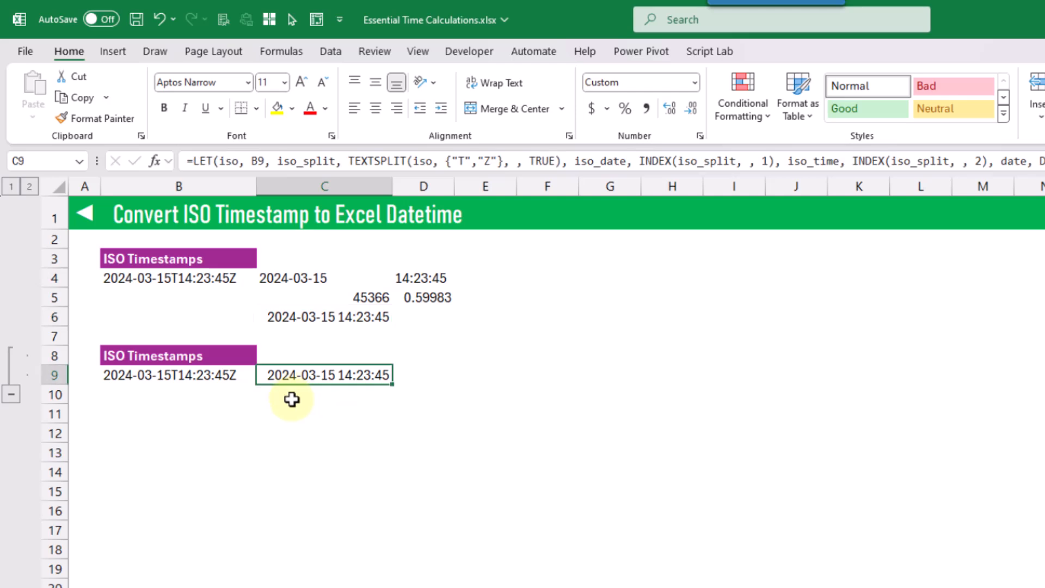
pyautogui.click(237, 381)
pyautogui.click(298, 371)
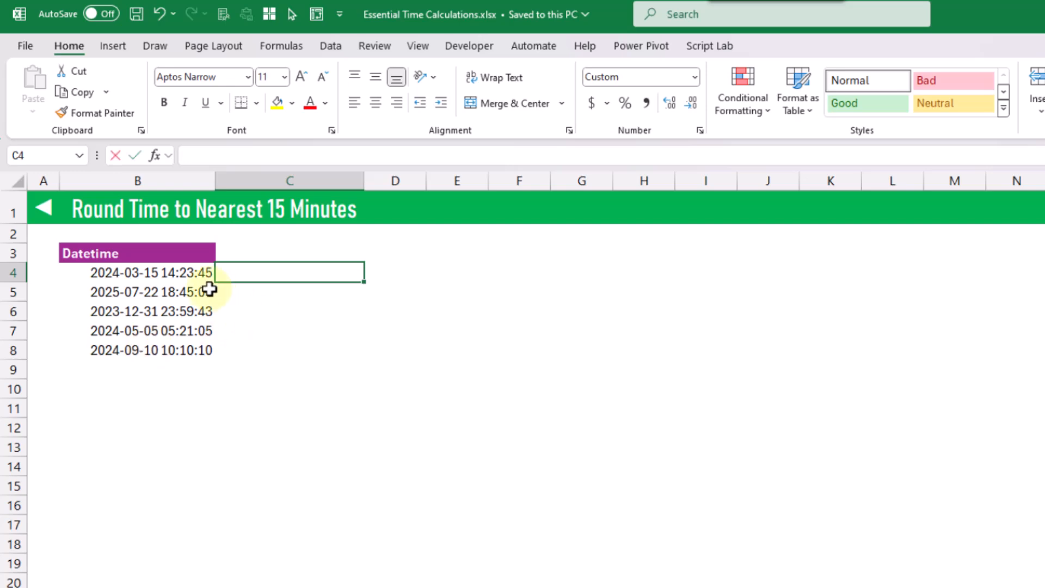
# - Convert the datetimes in B4:B8 to 15-minute units by entering =B4:B8*(24*60/15) in C4
pyautogui.write('=')
pyautogui.moveTo(182, 270); pyautogui.dragTo(169, 357)
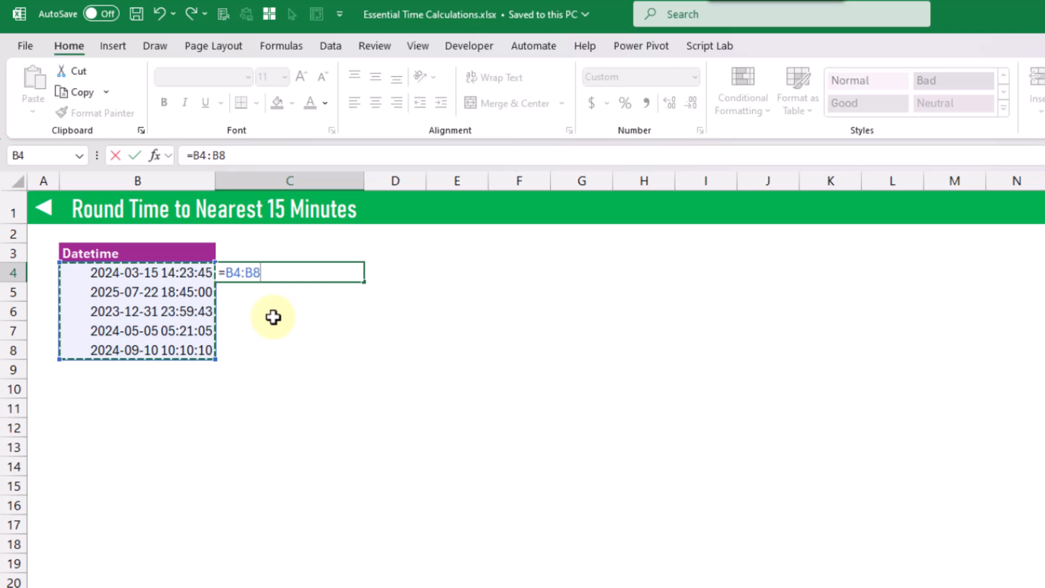
pyautogui.write('*(')
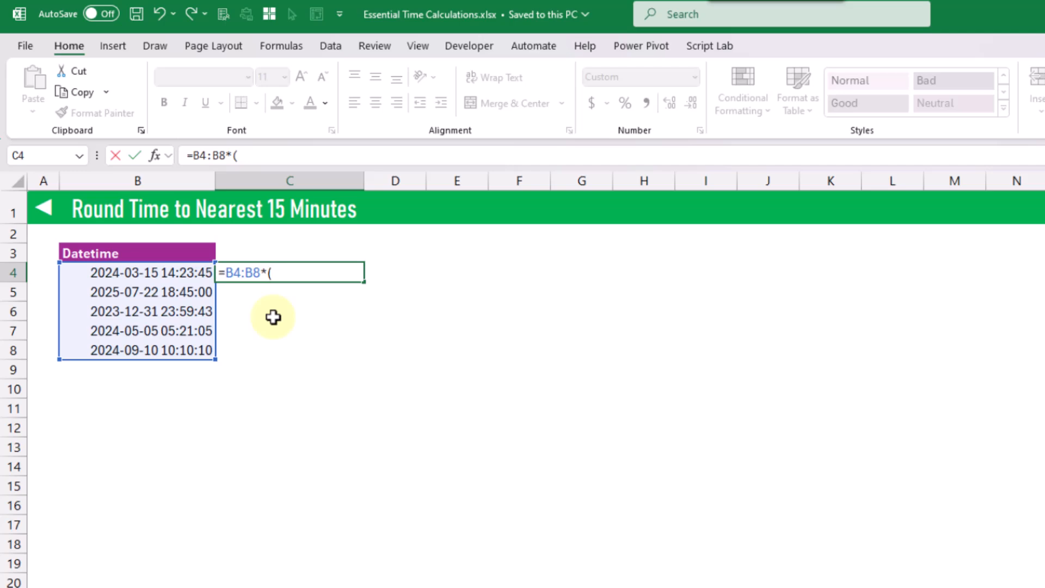
pyautogui.write('24*60/1')
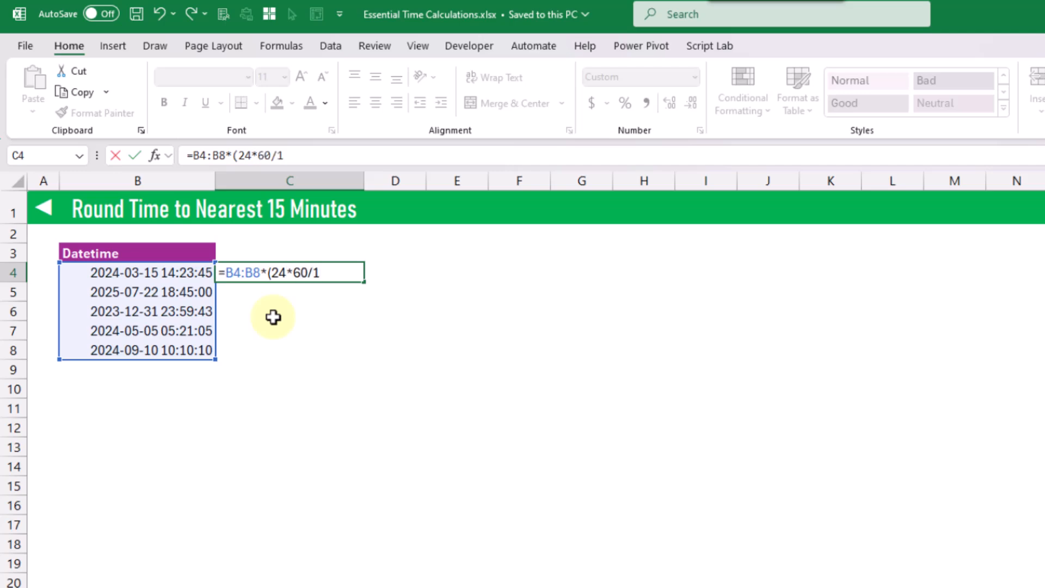
pyautogui.write('5)')
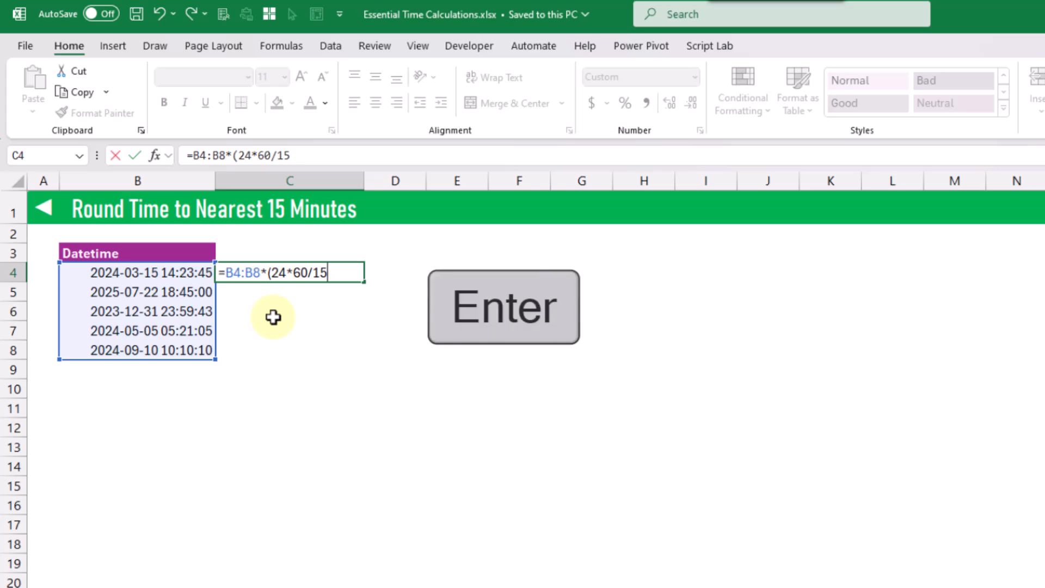
pyautogui.press('Return')
# - Apply the General number format to the spilled results in C4:C8
pyautogui.moveTo(320, 275); pyautogui.dragTo(320, 350)
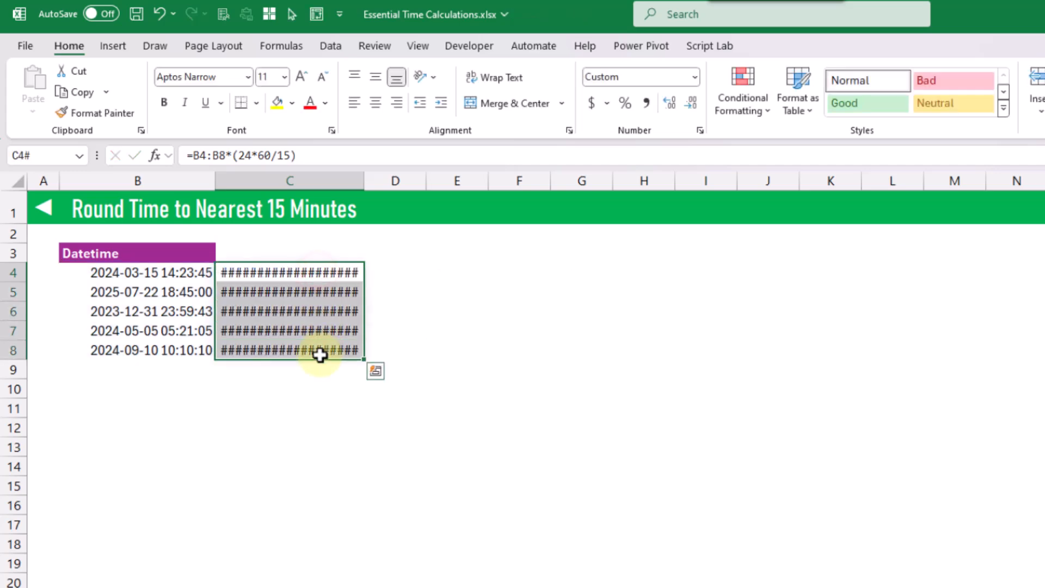
pyautogui.click(694, 77)
pyautogui.click(677, 106)
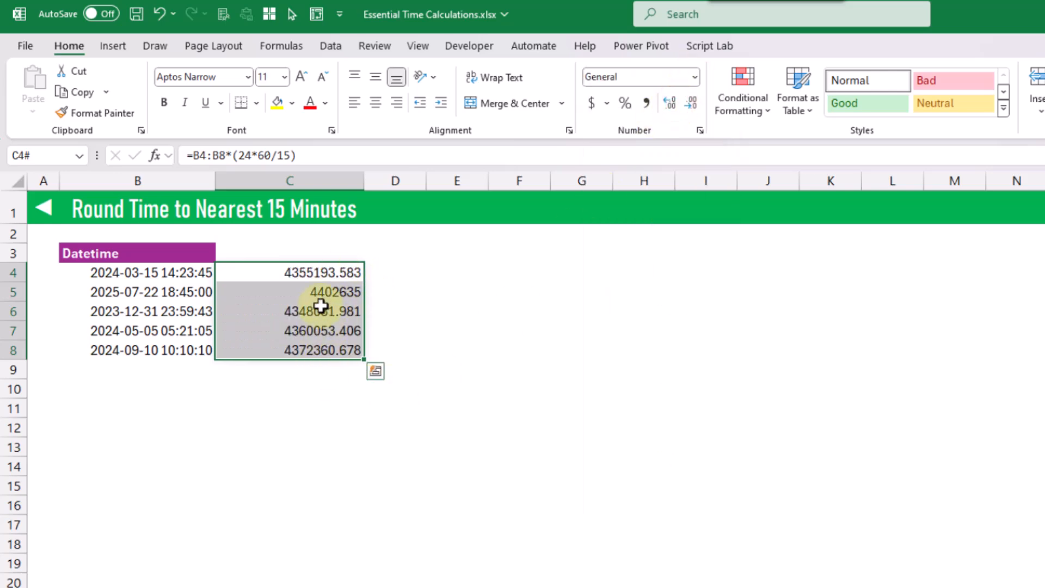
# - Round the C4 results to whole 15-minute units by changing the formula to =ROUND(B4:B8*(24*60/15),0)
pyautogui.click(190, 155)
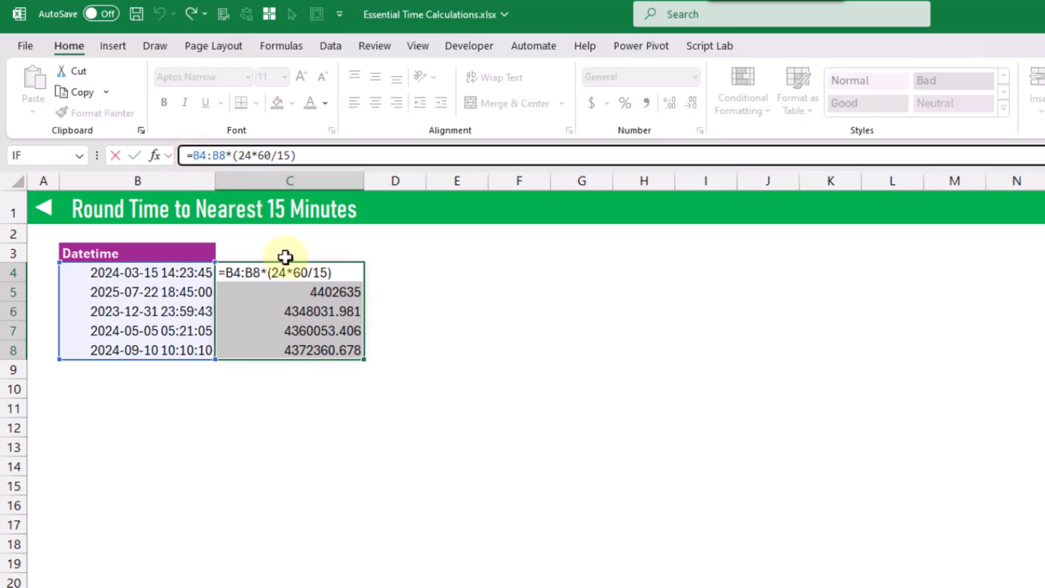
pyautogui.write('round')
pyautogui.press('Tab')
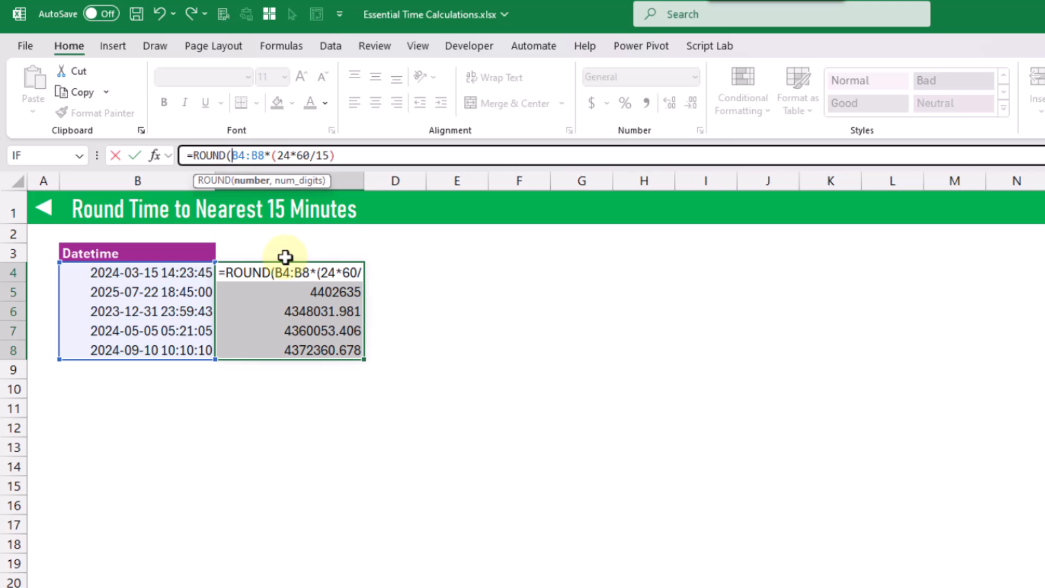
pyautogui.click(342, 156)
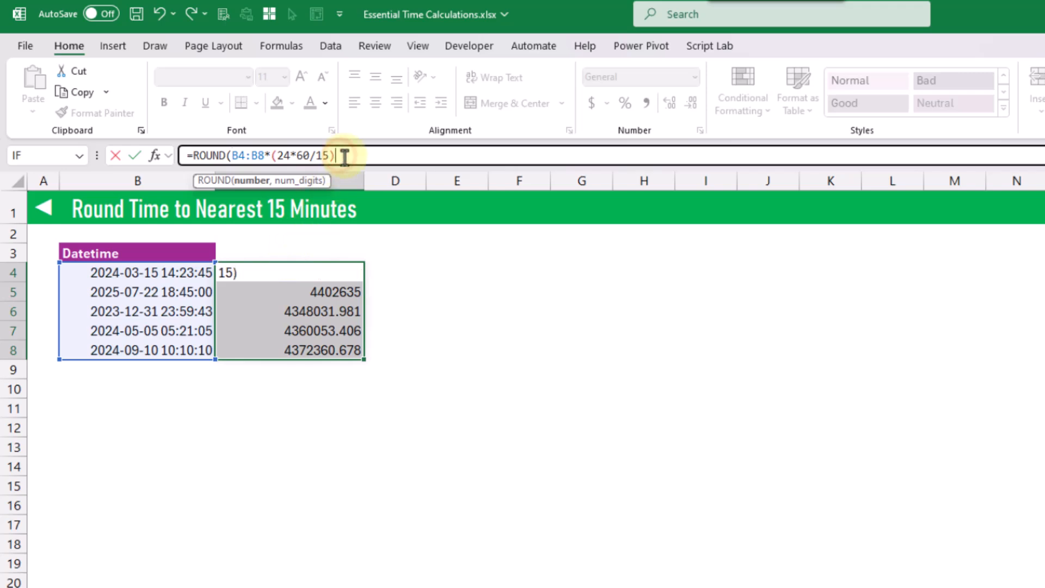
pyautogui.write(',0')
pyautogui.press('Return')
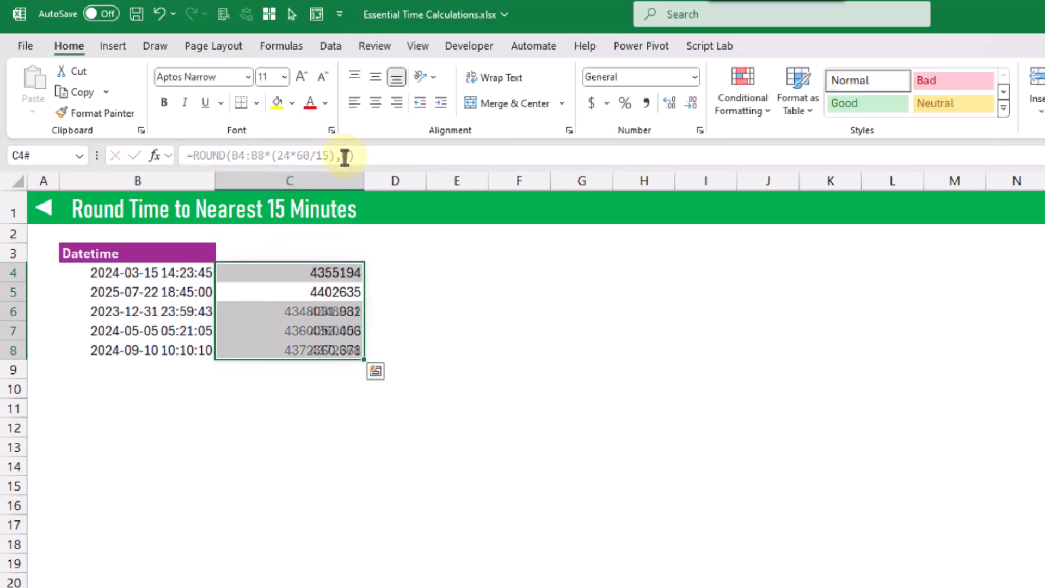
# - Convert the rounded units back to datetimes by extending the C4 formula to =ROUND(B4:B8*(24*60/15),0)/(24*60/15)
pyautogui.moveTo(270, 156); pyautogui.dragTo(337, 156)
pyautogui.hotkey('ctrl', 'c')
pyautogui.click(383, 156)
pyautogui.write('/')
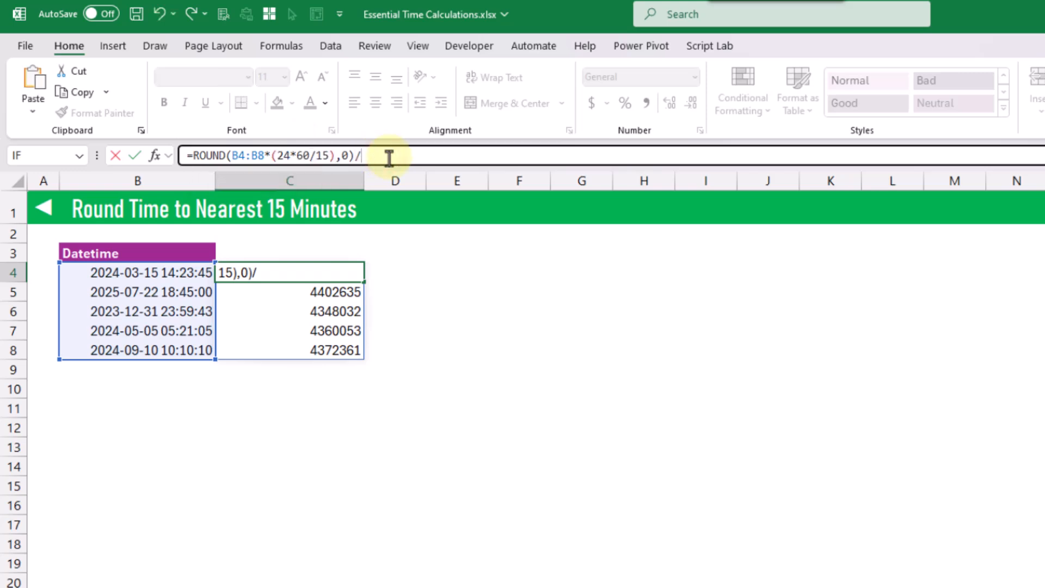
pyautogui.hotkey('ctrl', 'v')
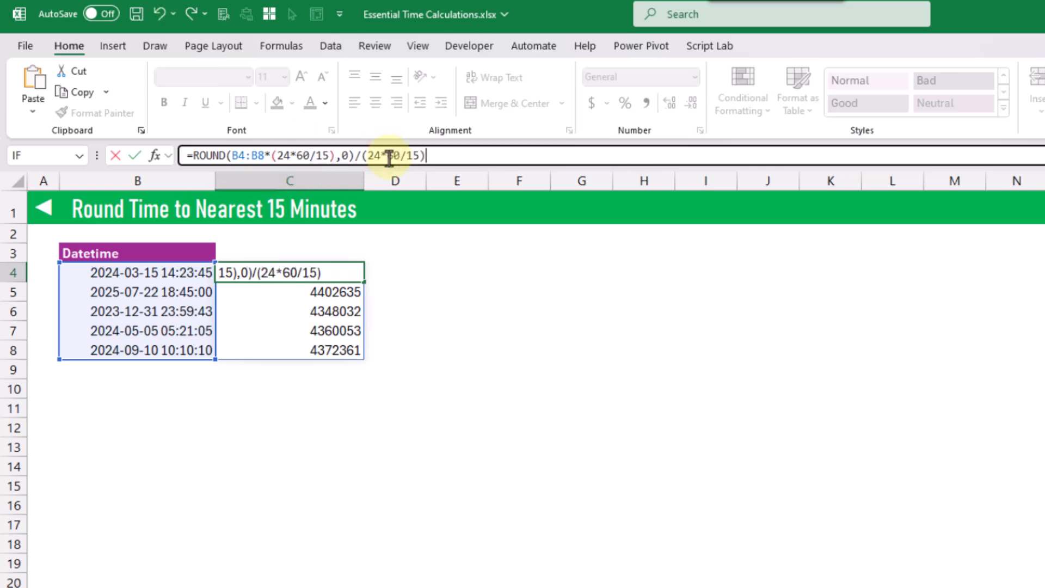
pyautogui.press('Return')
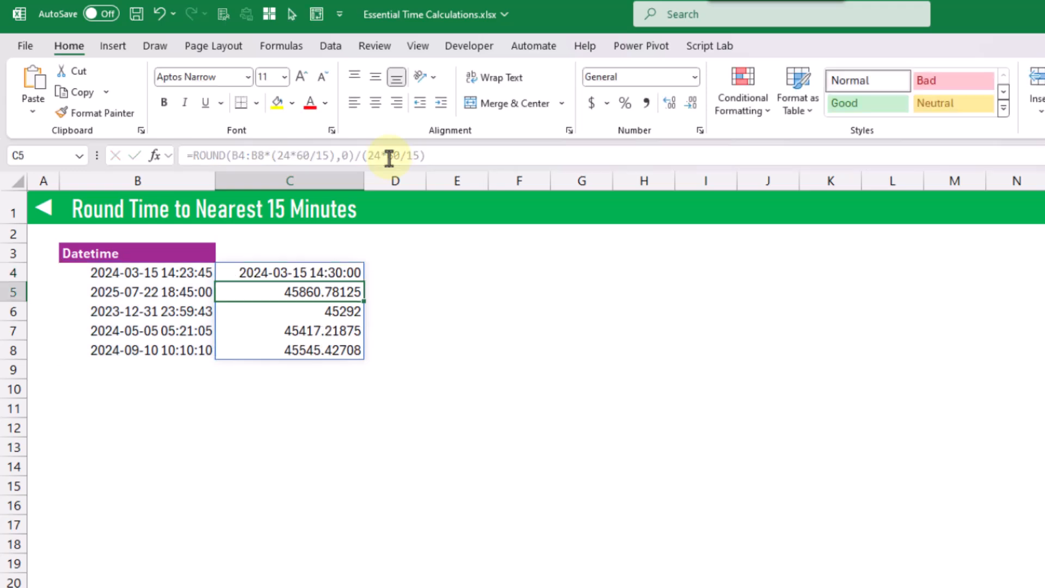
# - Format the rounded results in C4:C8 with the custom number format yyyy-mm-dd h:mm:ss
pyautogui.press('Up')
pyautogui.hotkey('ctrl', 'shift', 'Down')
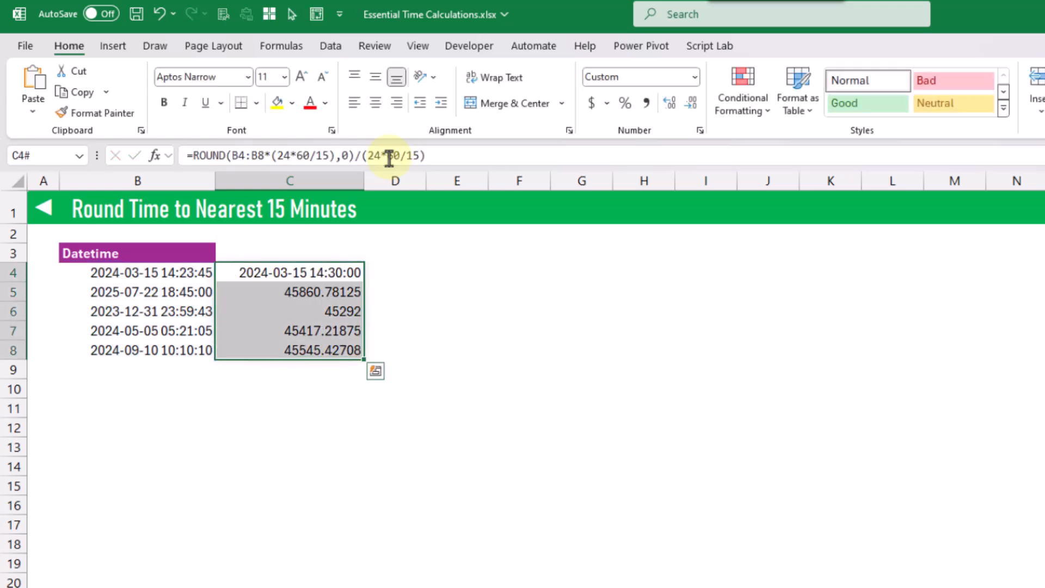
pyautogui.click(67, 46)
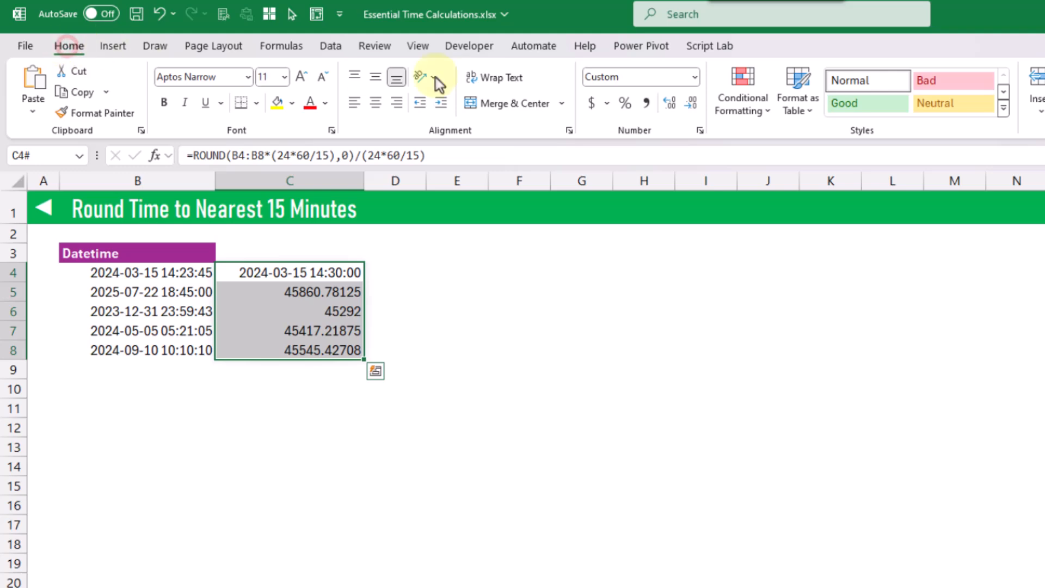
pyautogui.click(694, 77)
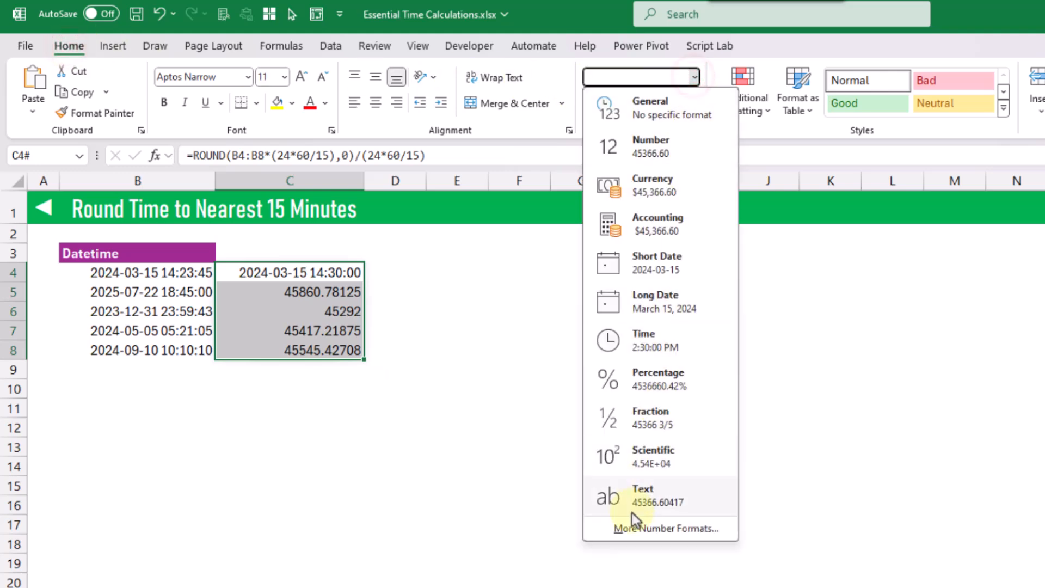
pyautogui.click(636, 528)
pyautogui.click(401, 324)
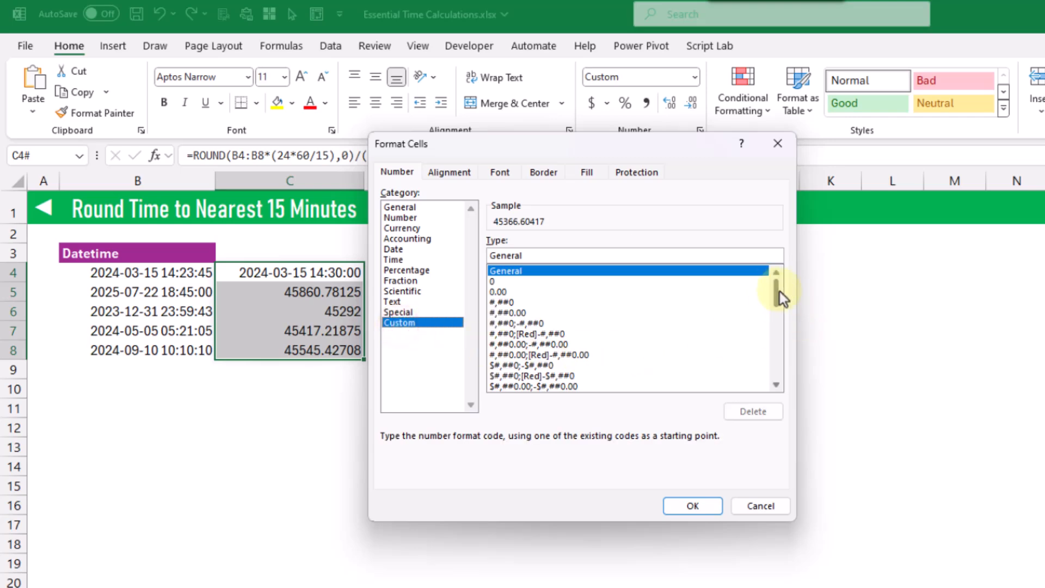
pyautogui.moveTo(778, 295); pyautogui.dragTo(774, 375)
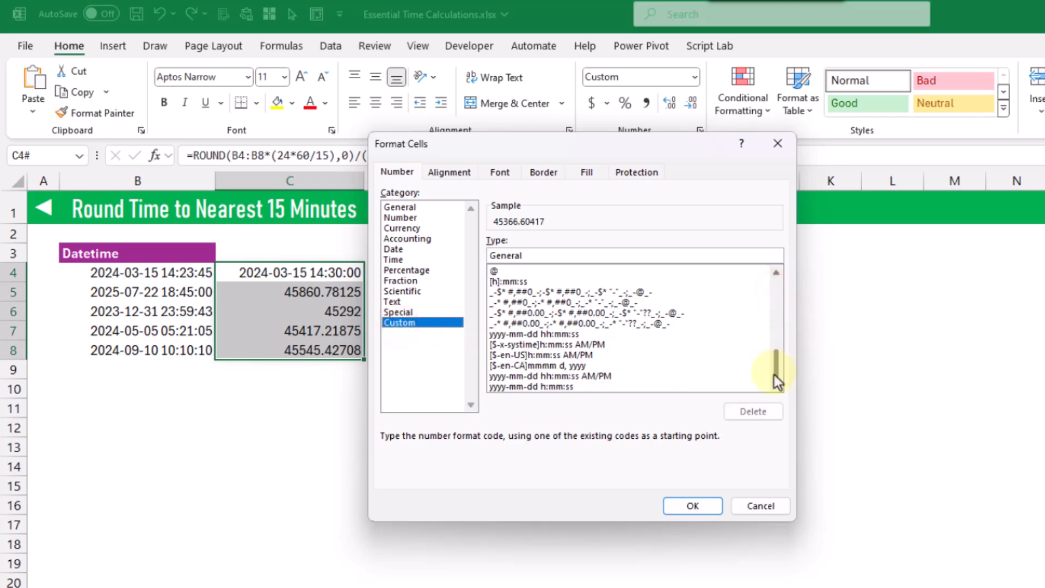
pyautogui.click(565, 388)
pyautogui.click(686, 504)
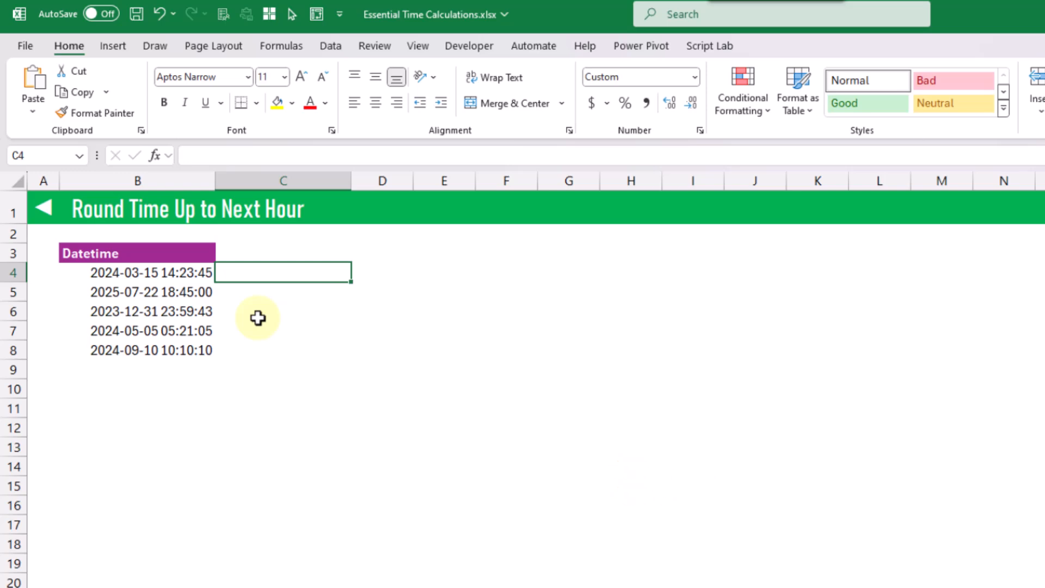
# - Round the datetimes up to the next hour with =CEILING.MATH(B4,"01:00") in C4 and fill it down to C8
pyautogui.write('=ce')
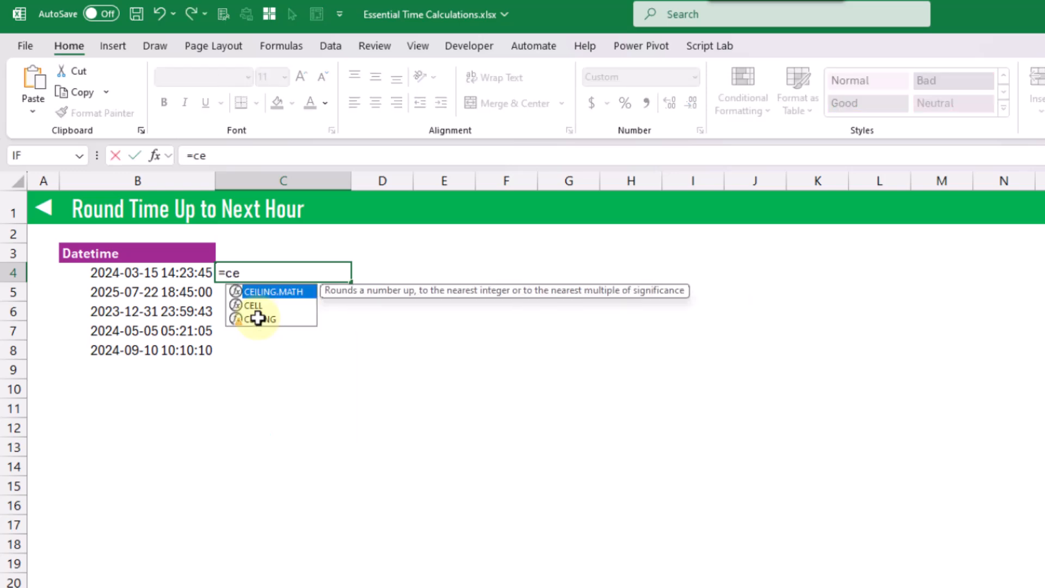
pyautogui.press('Tab')
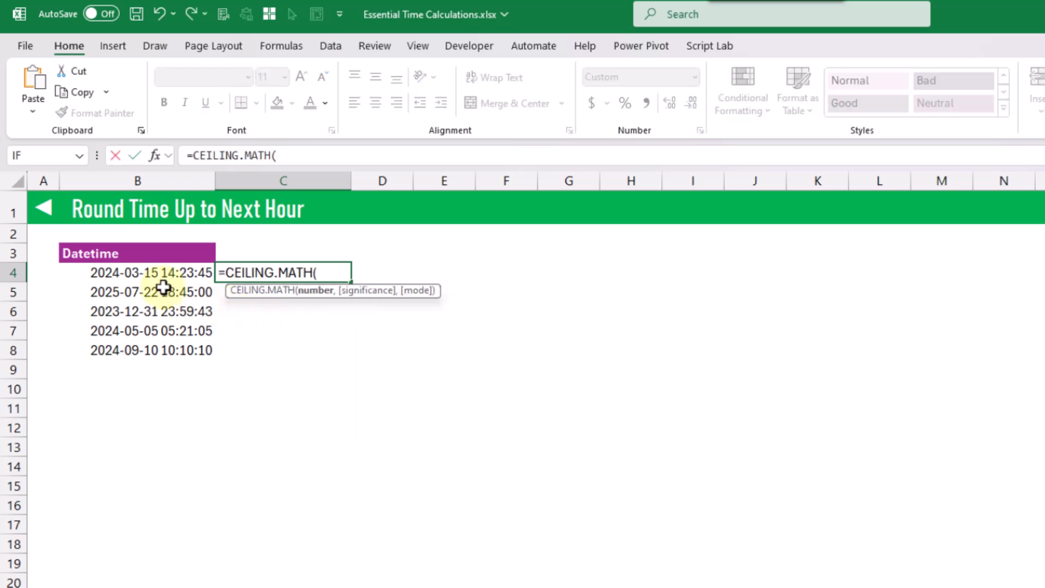
pyautogui.click(149, 274)
pyautogui.write(',')
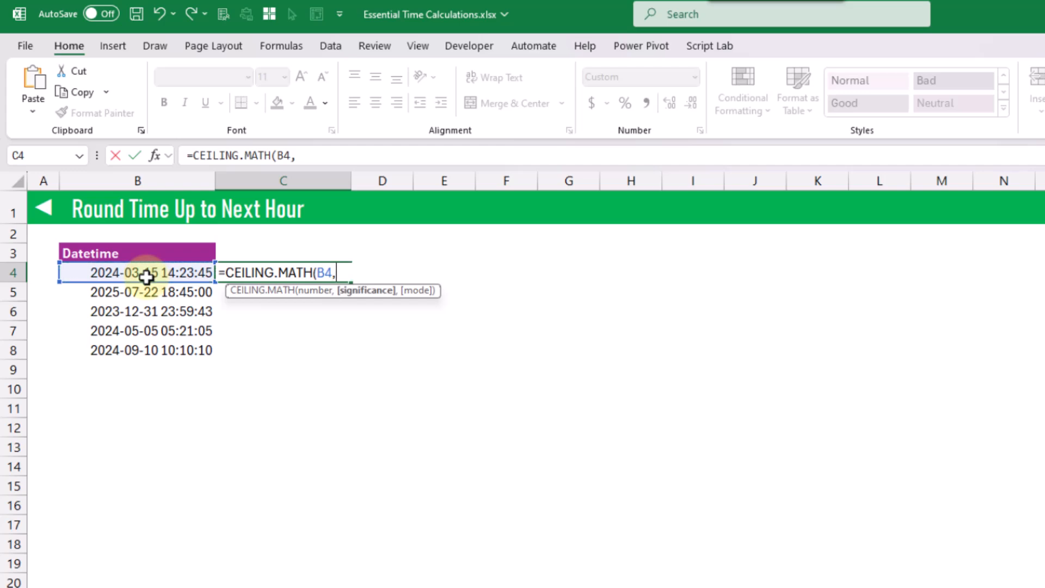
pyautogui.write('"01:00")')
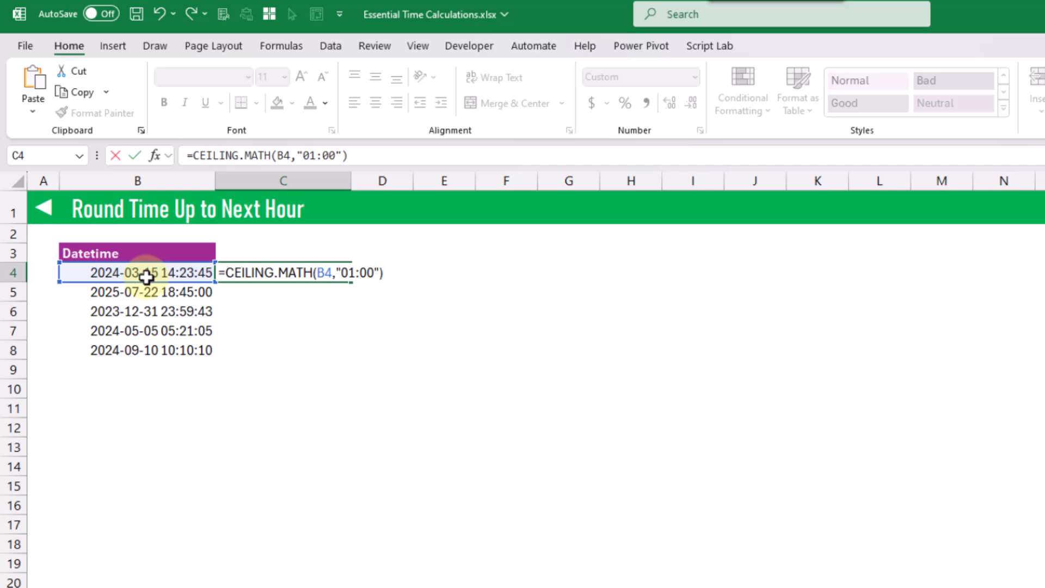
pyautogui.press('Return')
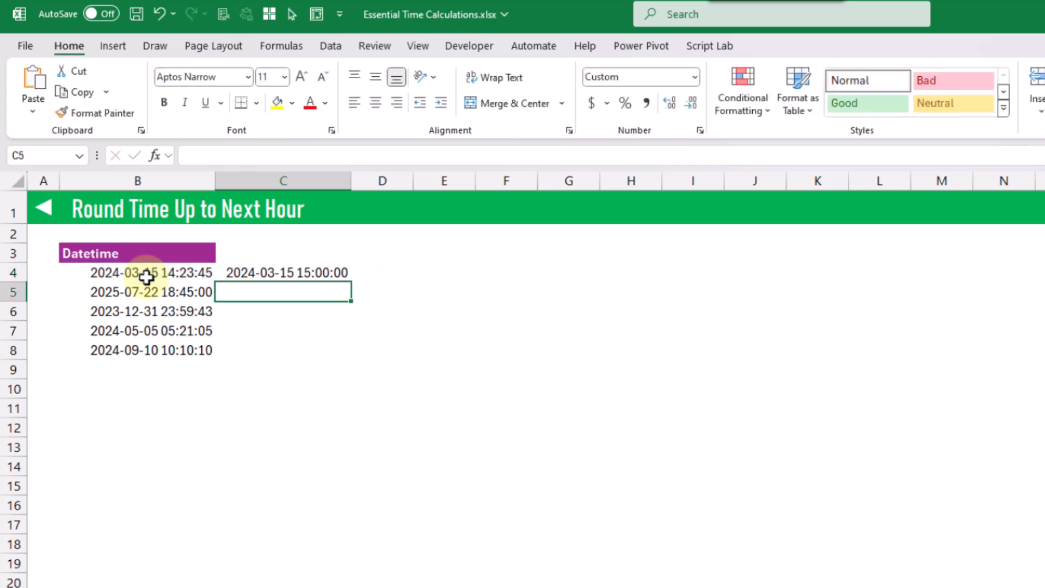
pyautogui.click(297, 271)
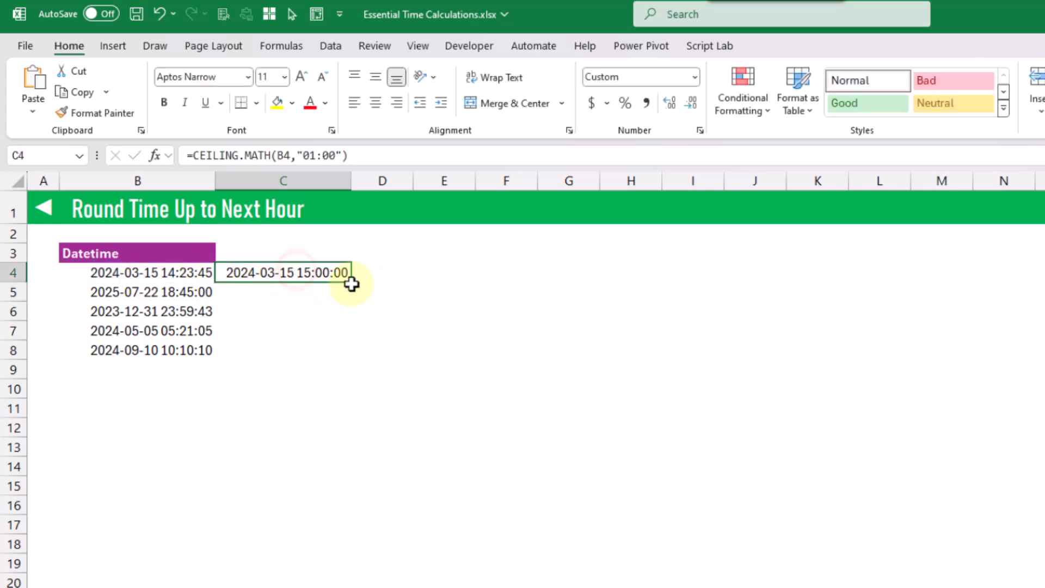
pyautogui.moveTo(351, 284); pyautogui.dragTo(350, 361)
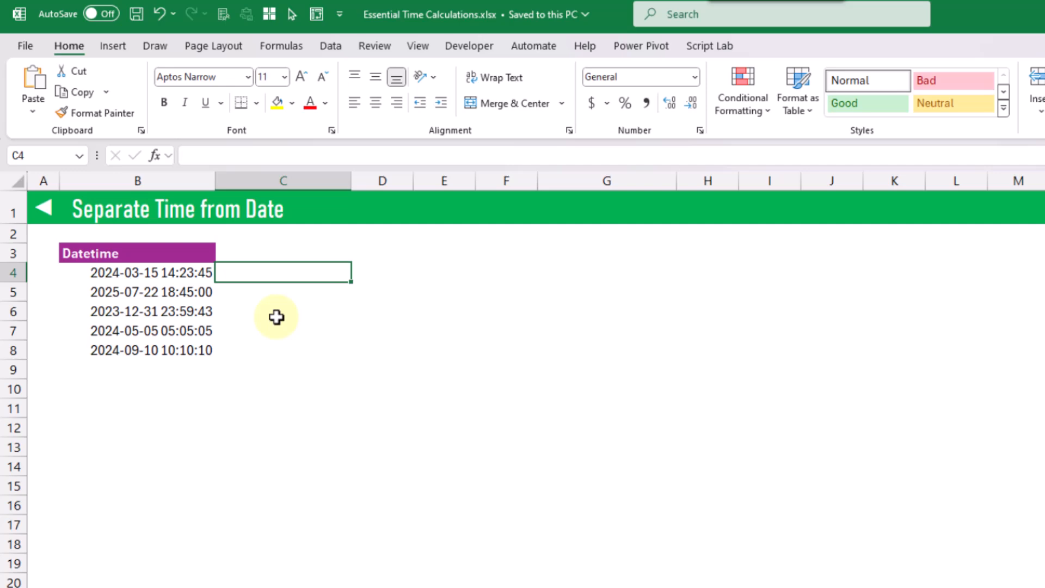
# - Extract the time portion of the first datetime by entering =B4-INT(B4) in C4 of the Separate Time from Date sheet
pyautogui.write('=')
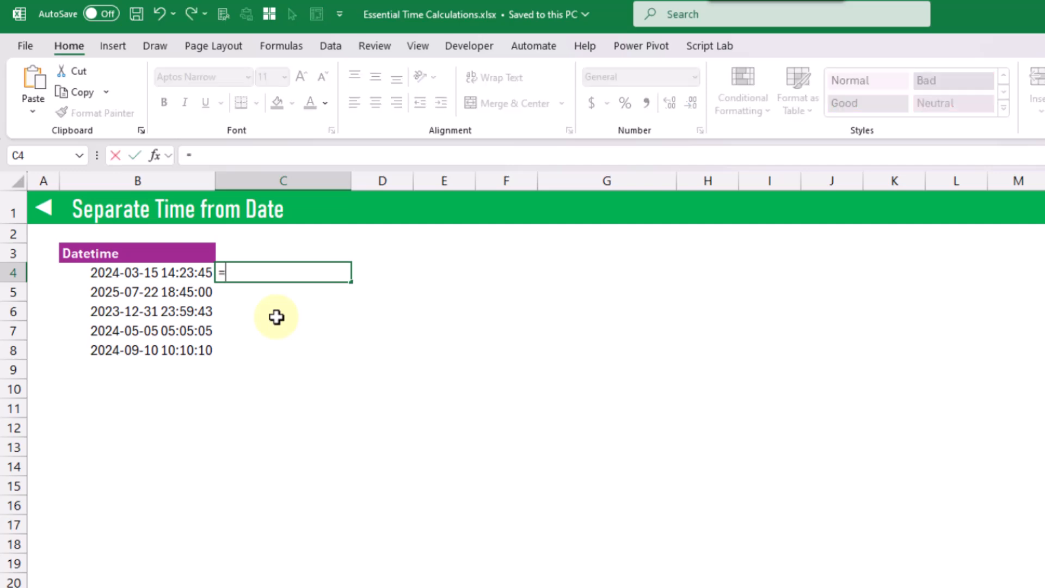
pyautogui.press('Left')
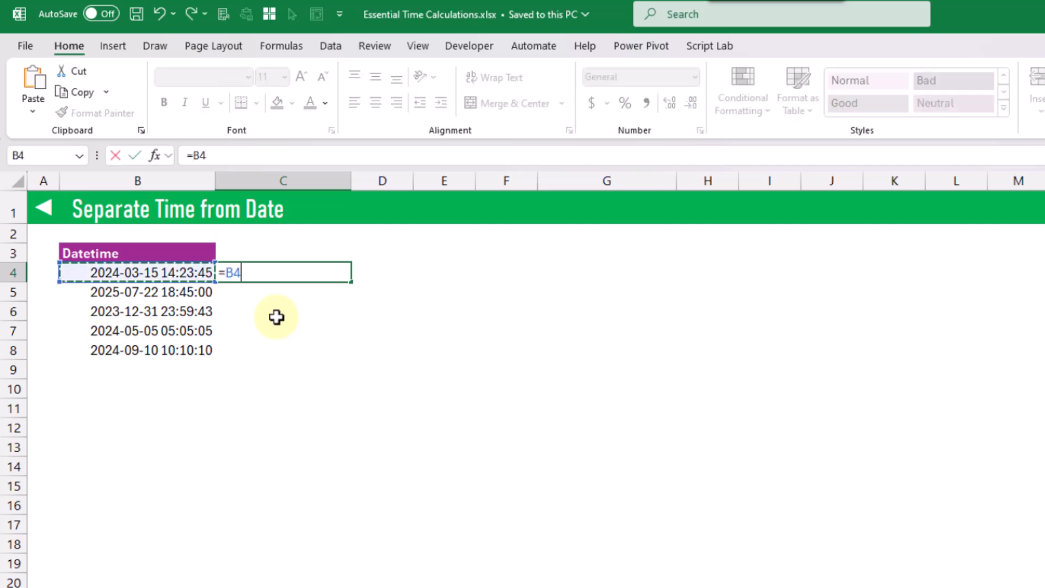
pyautogui.write('-')
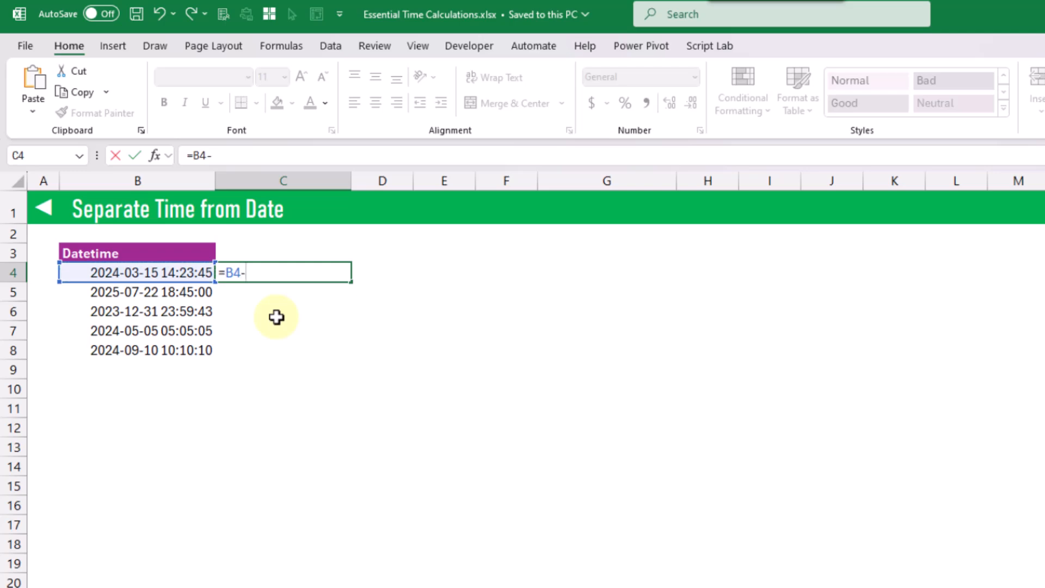
pyautogui.write('int')
pyautogui.press('Tab')
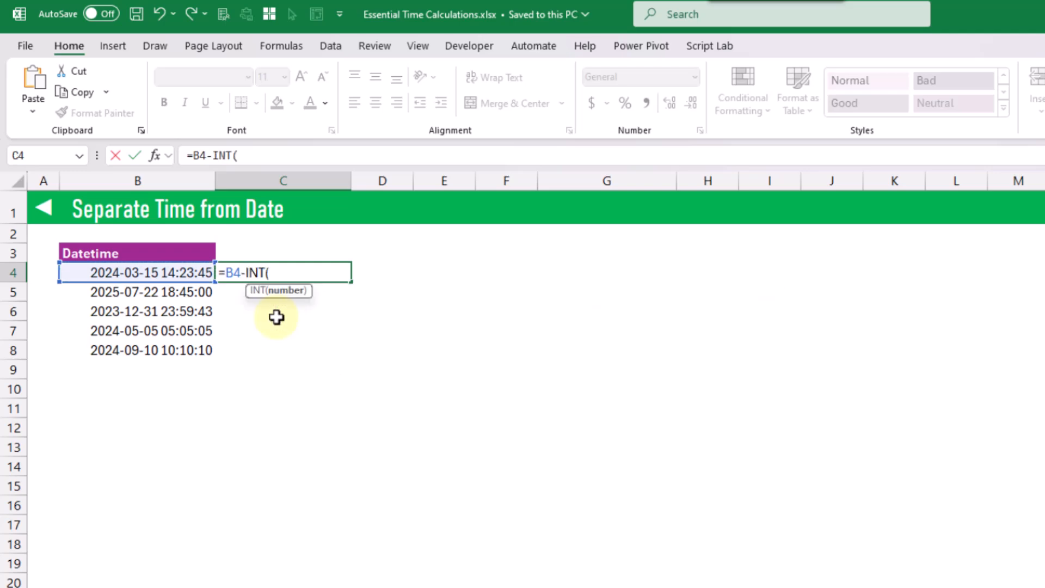
pyautogui.press('Left')
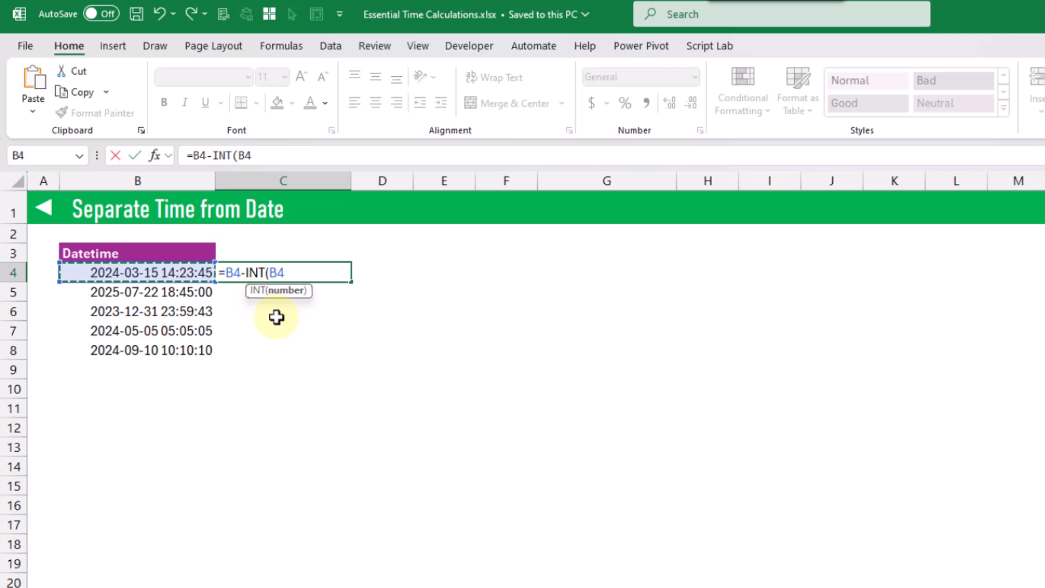
pyautogui.write(')')
pyautogui.press('Return')
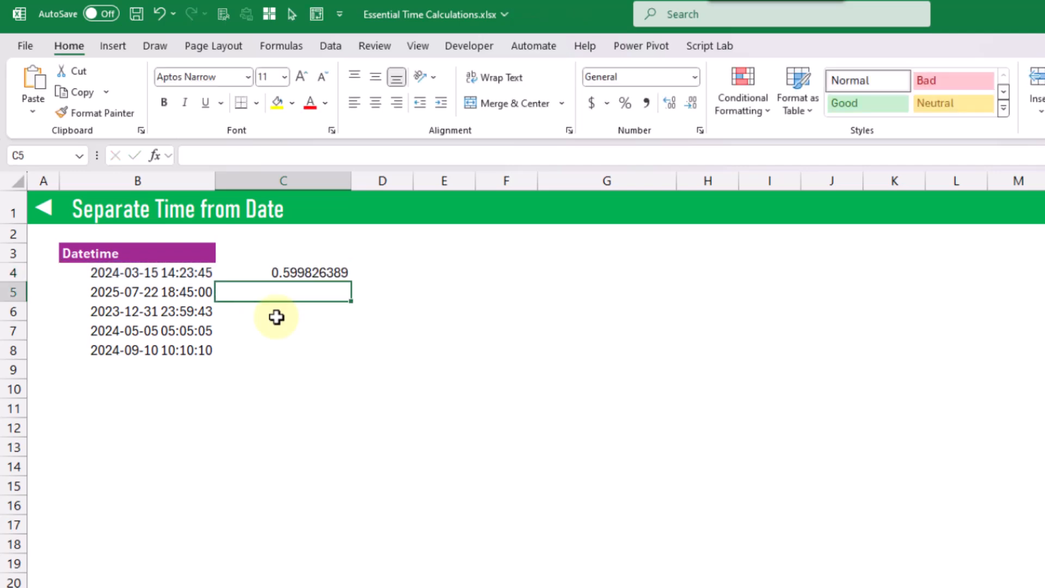
# - Apply the Time number format to C4 and fill the extracted-time formula down to C8
pyautogui.press('Up')
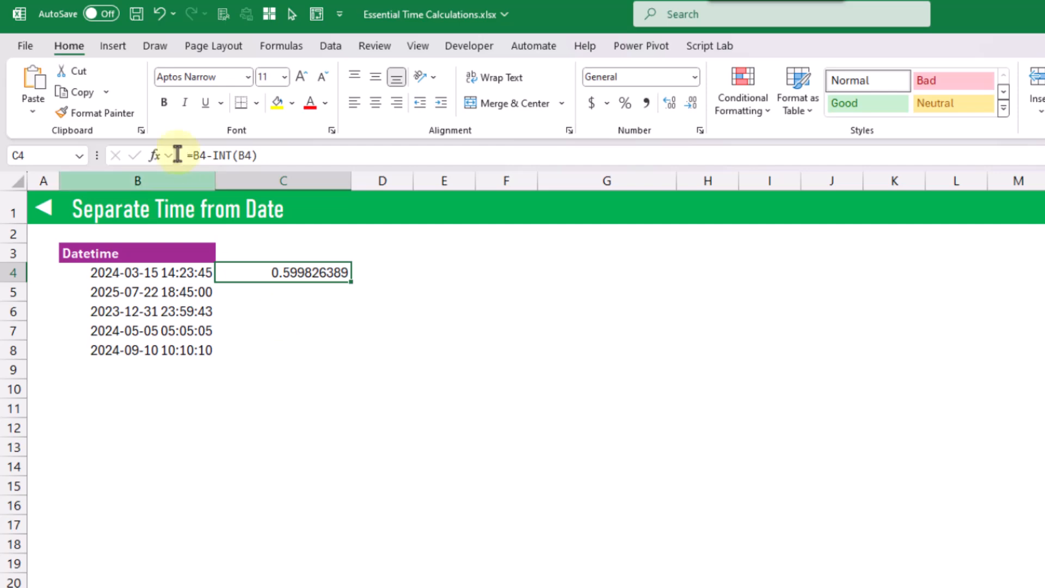
pyautogui.click(76, 46)
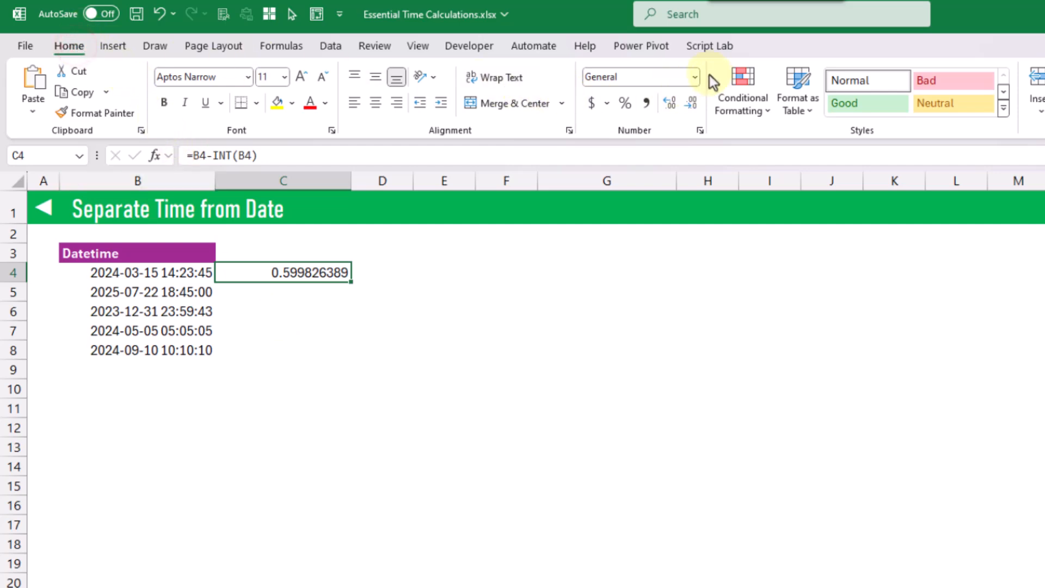
pyautogui.click(695, 76)
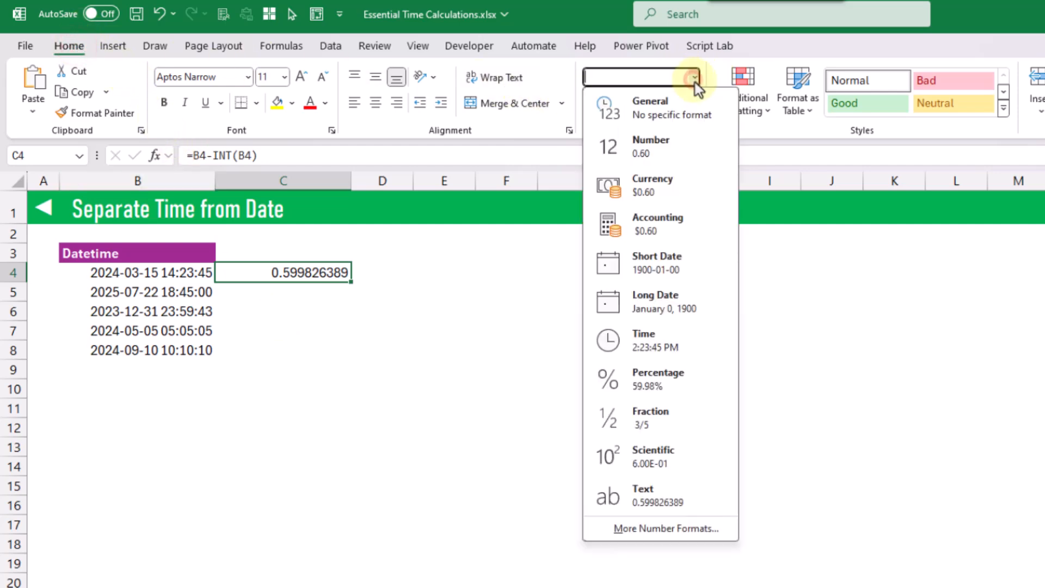
pyautogui.click(667, 343)
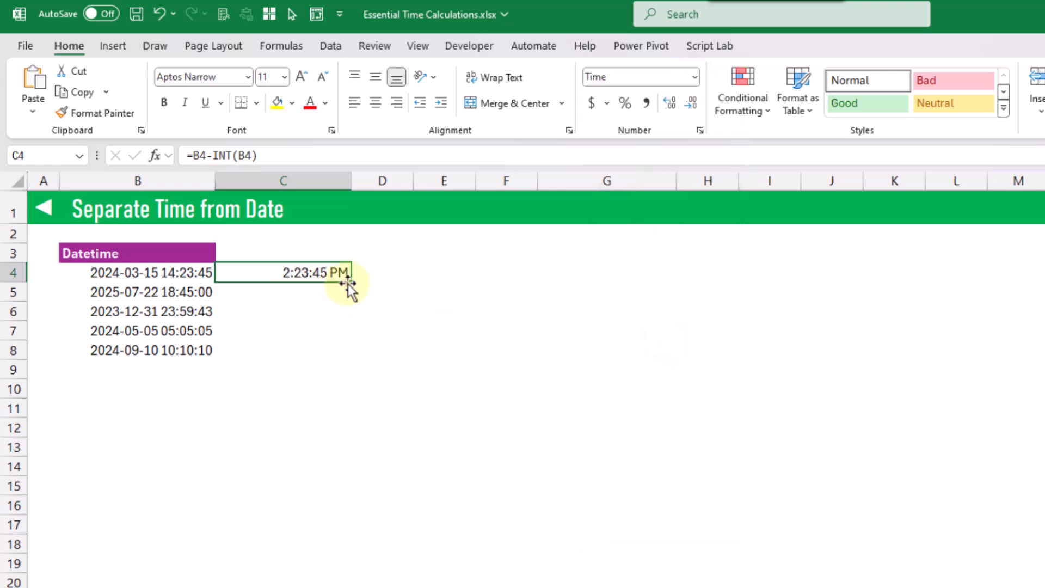
pyautogui.moveTo(348, 282); pyautogui.dragTo(349, 355)
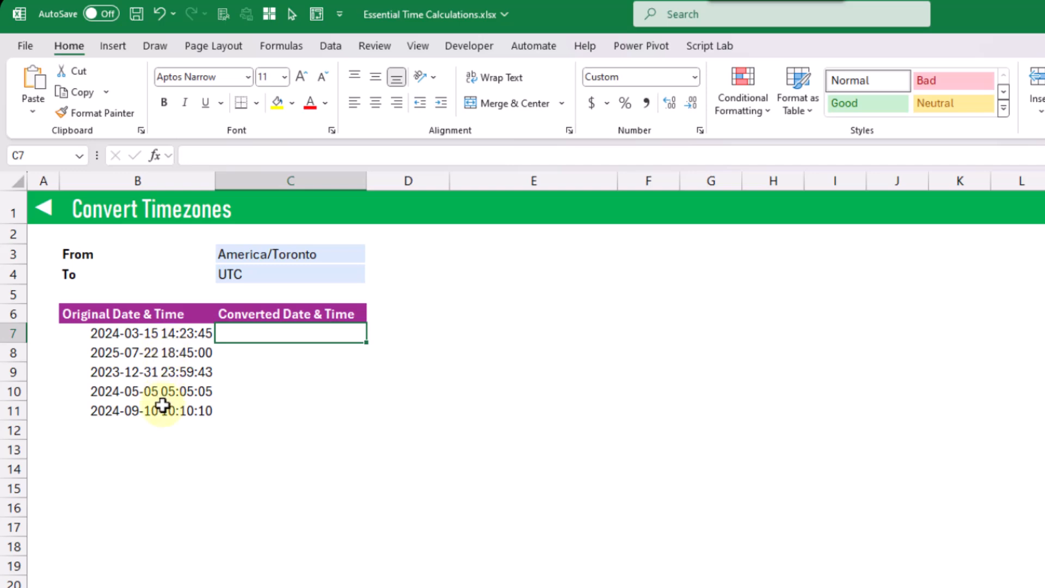
# - Enter the Python formula xl("B7:B11")[0].dt.tz_localize(xl("C3")).dt.tz_convert(xl("C4")).values in C7 to convert the timezones, and output it as Excel values
pyautogui.click(282, 255)
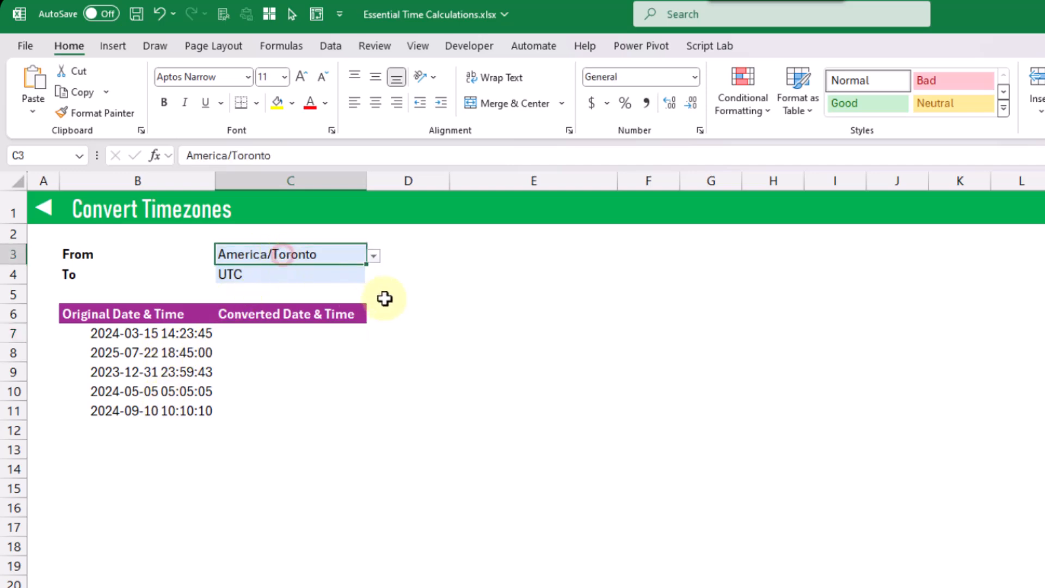
pyautogui.click(327, 270)
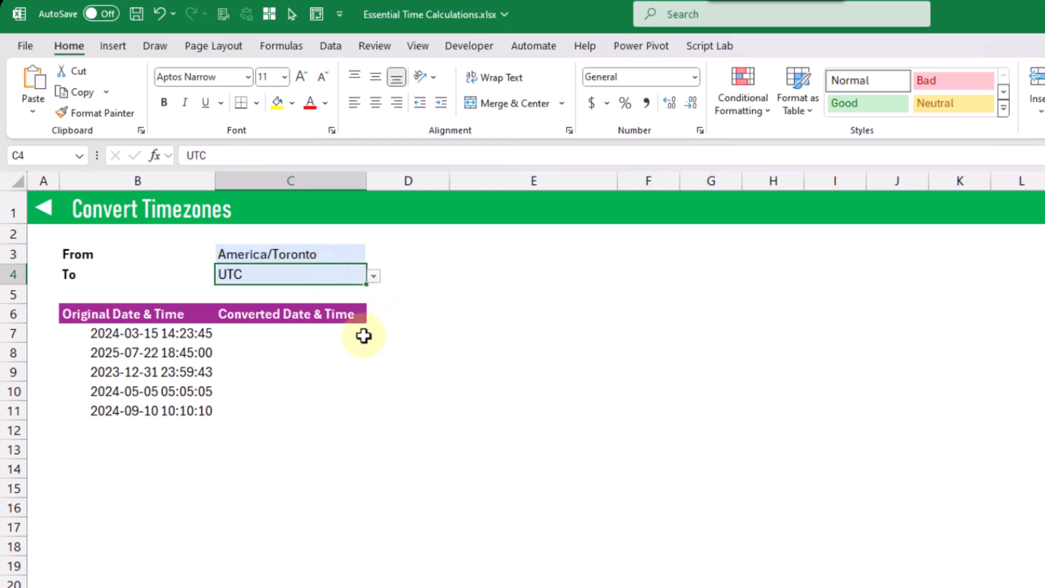
pyautogui.click(303, 331)
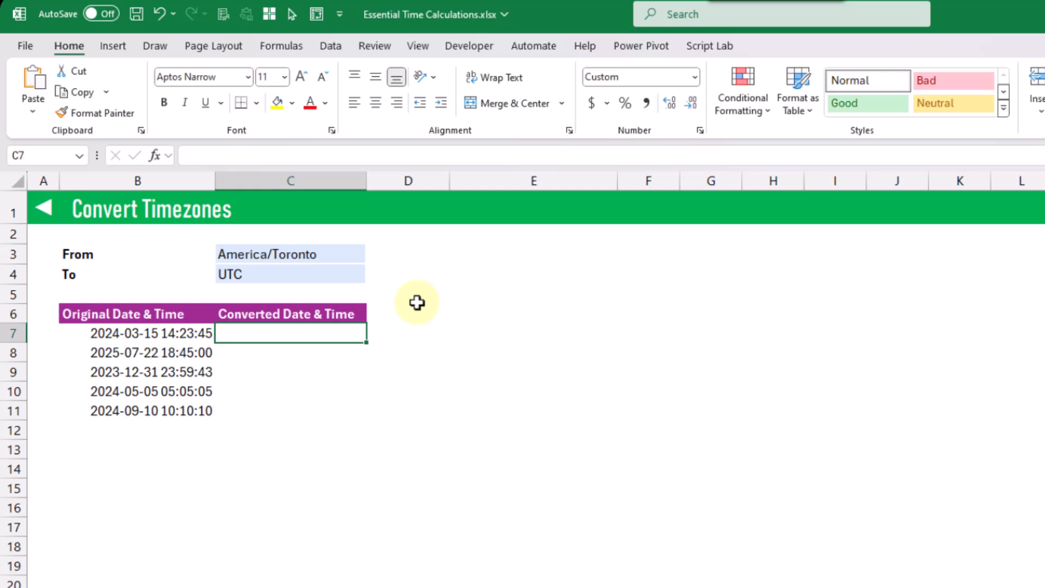
pyautogui.write('=')
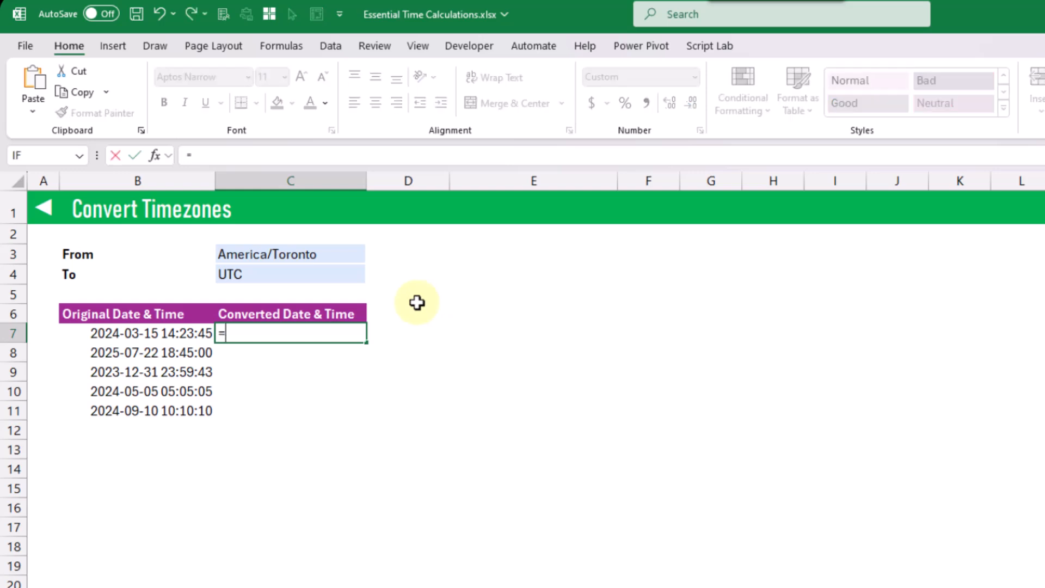
pyautogui.write('PY')
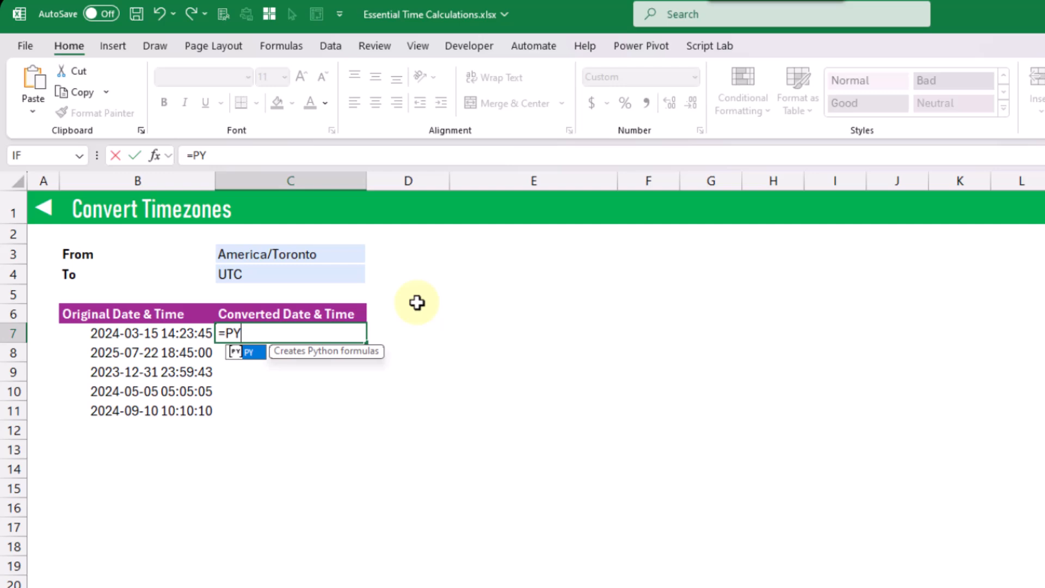
pyautogui.press('Tab')
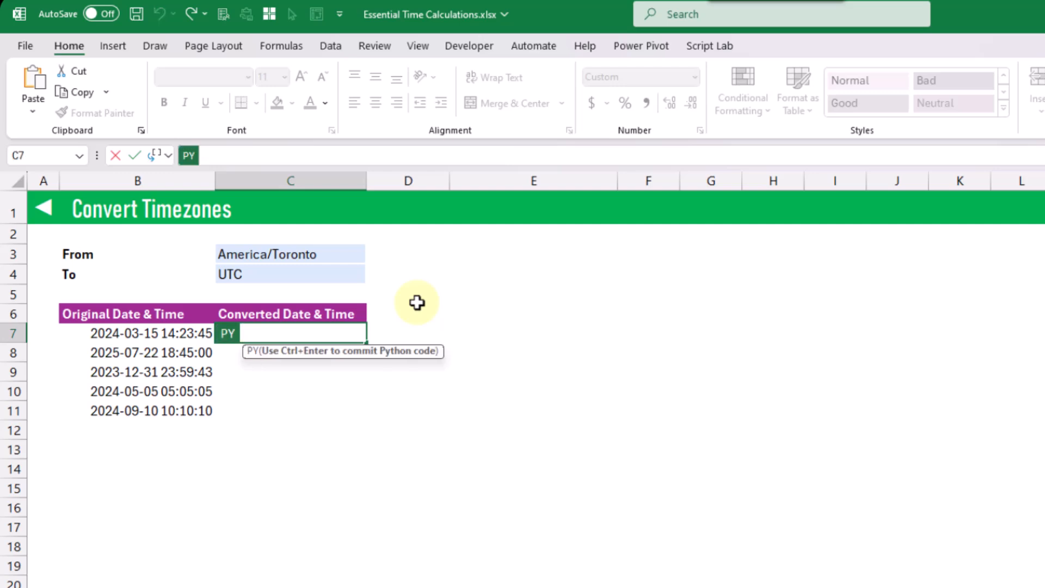
pyautogui.hotkey('ctrl', 'v')
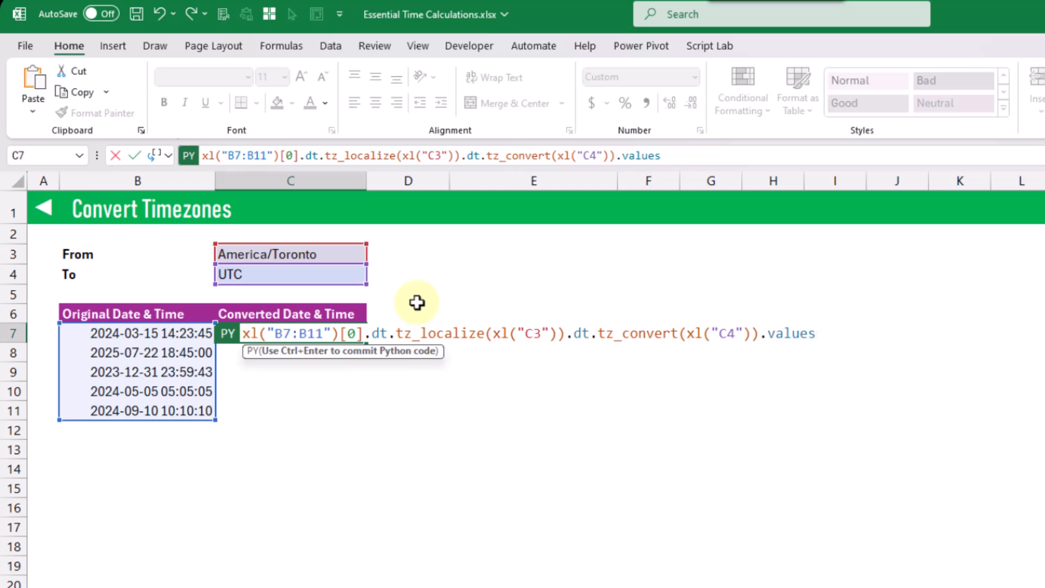
pyautogui.hotkey('ctrl', 'Return')
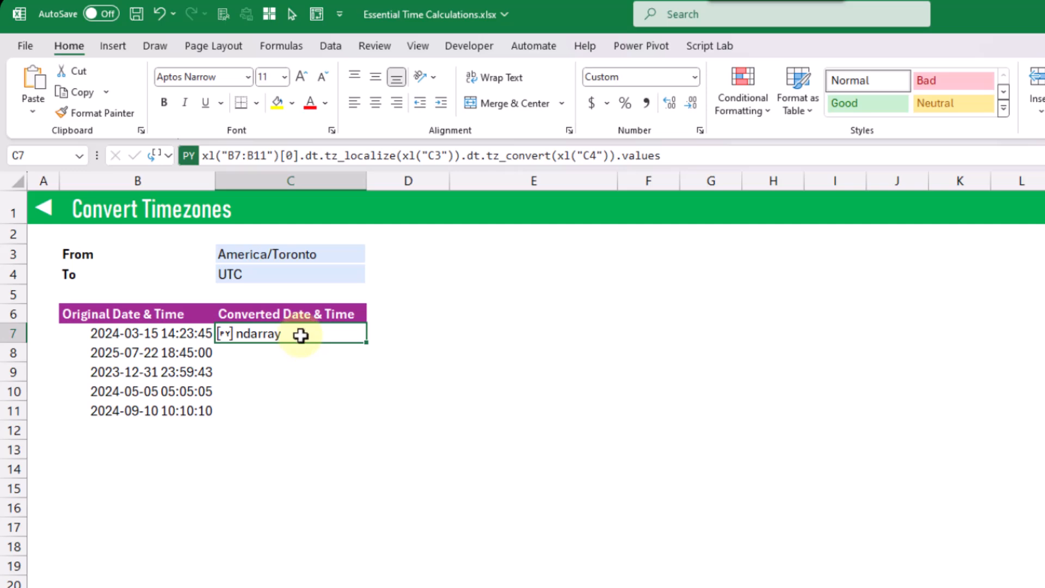
pyautogui.click(166, 156)
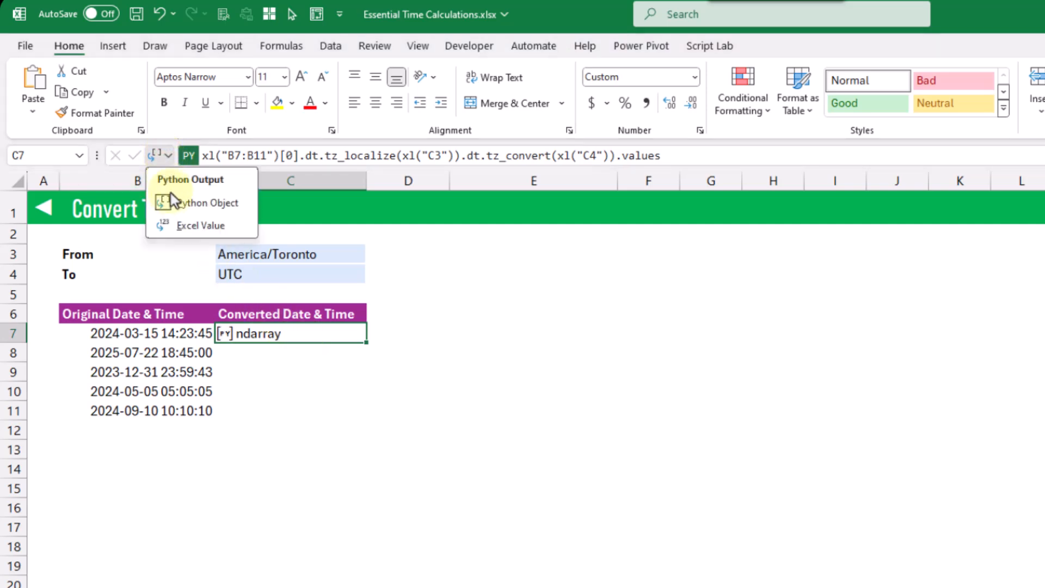
pyautogui.click(182, 229)
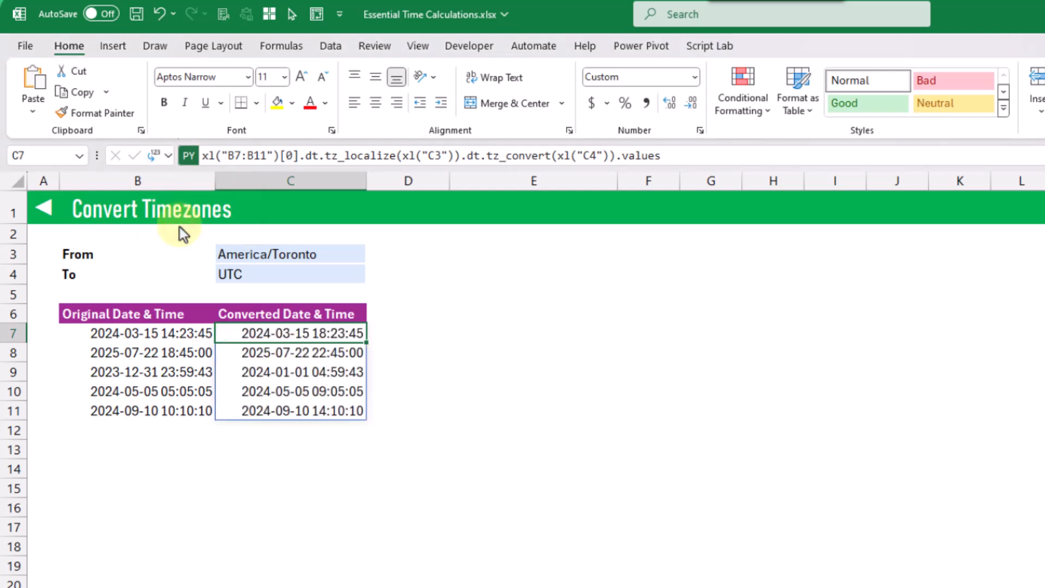